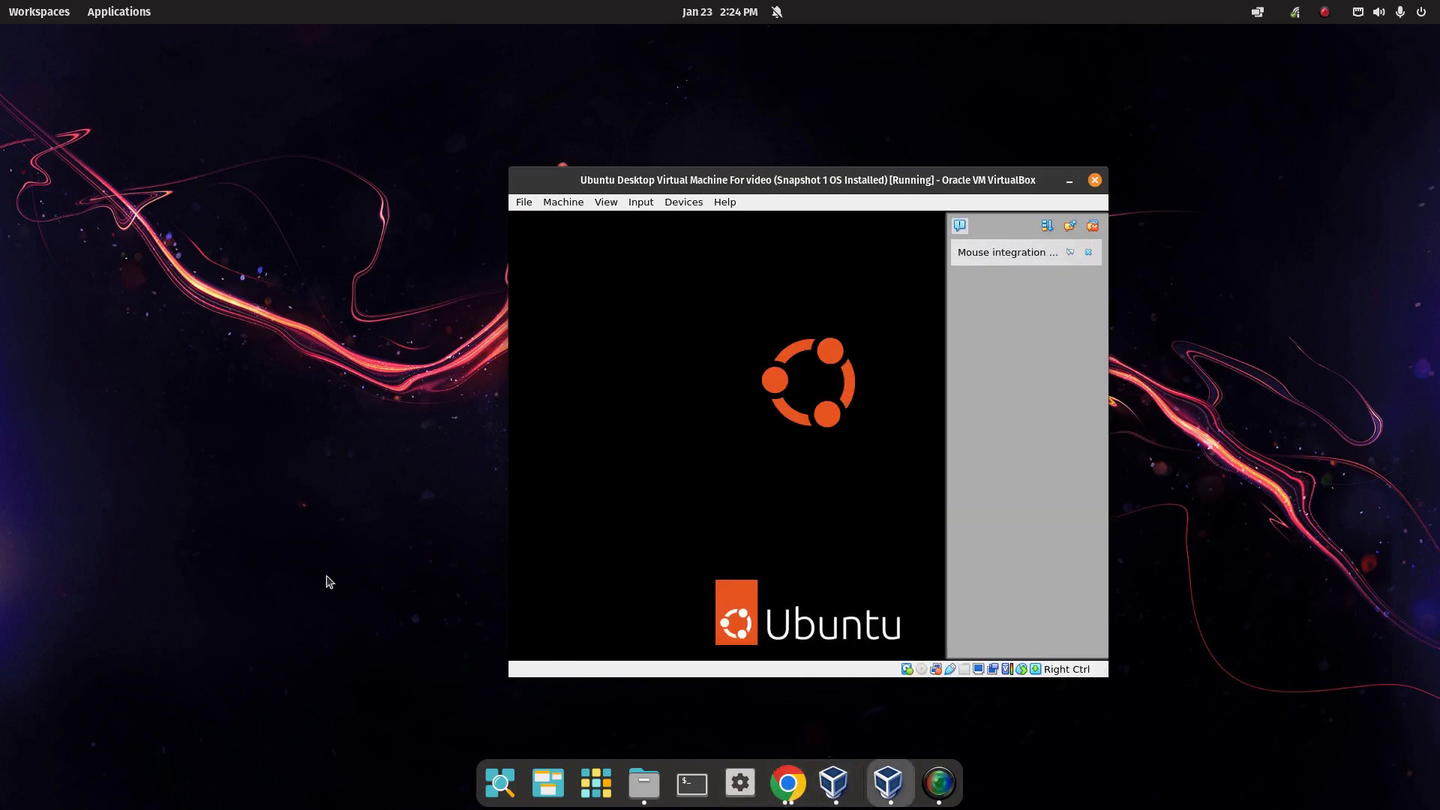
Review the Question 4 post-installation tasks in Chrome, highlighting 'Update and upgrade', then return to the VM.
left_click(799, 795)
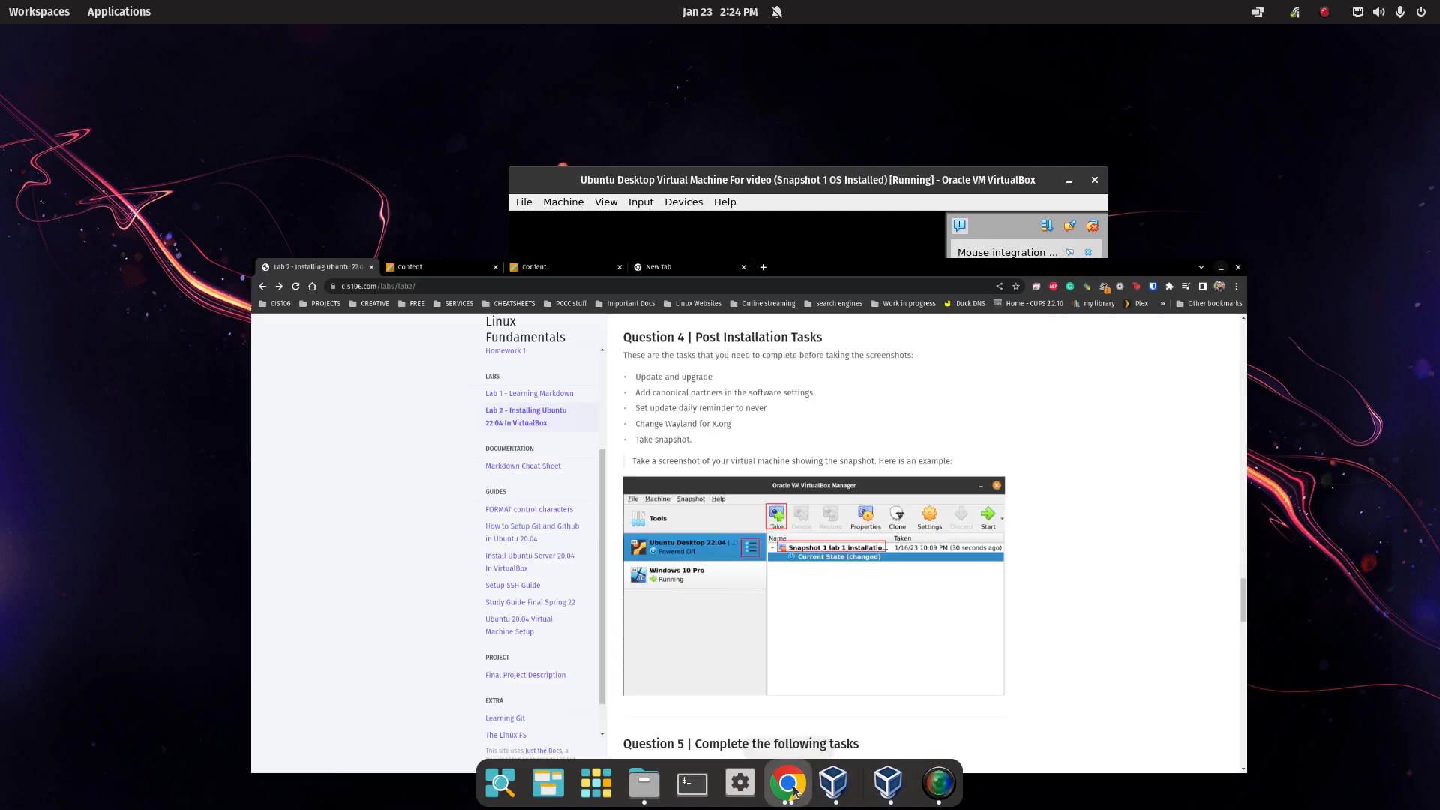
left_click_drag(556, 193, 624, 169)
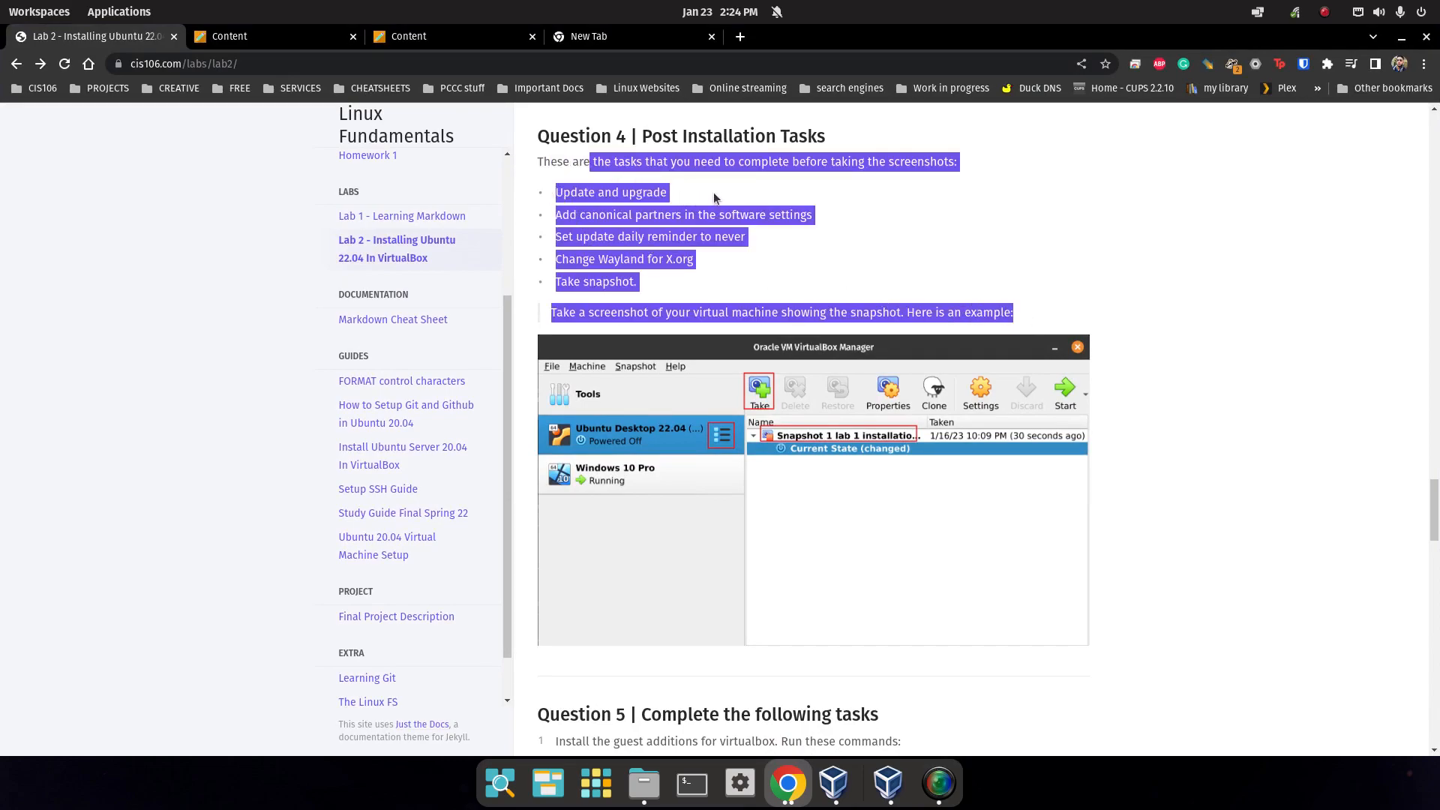
left_click(714, 192)
triple_click(636, 193)
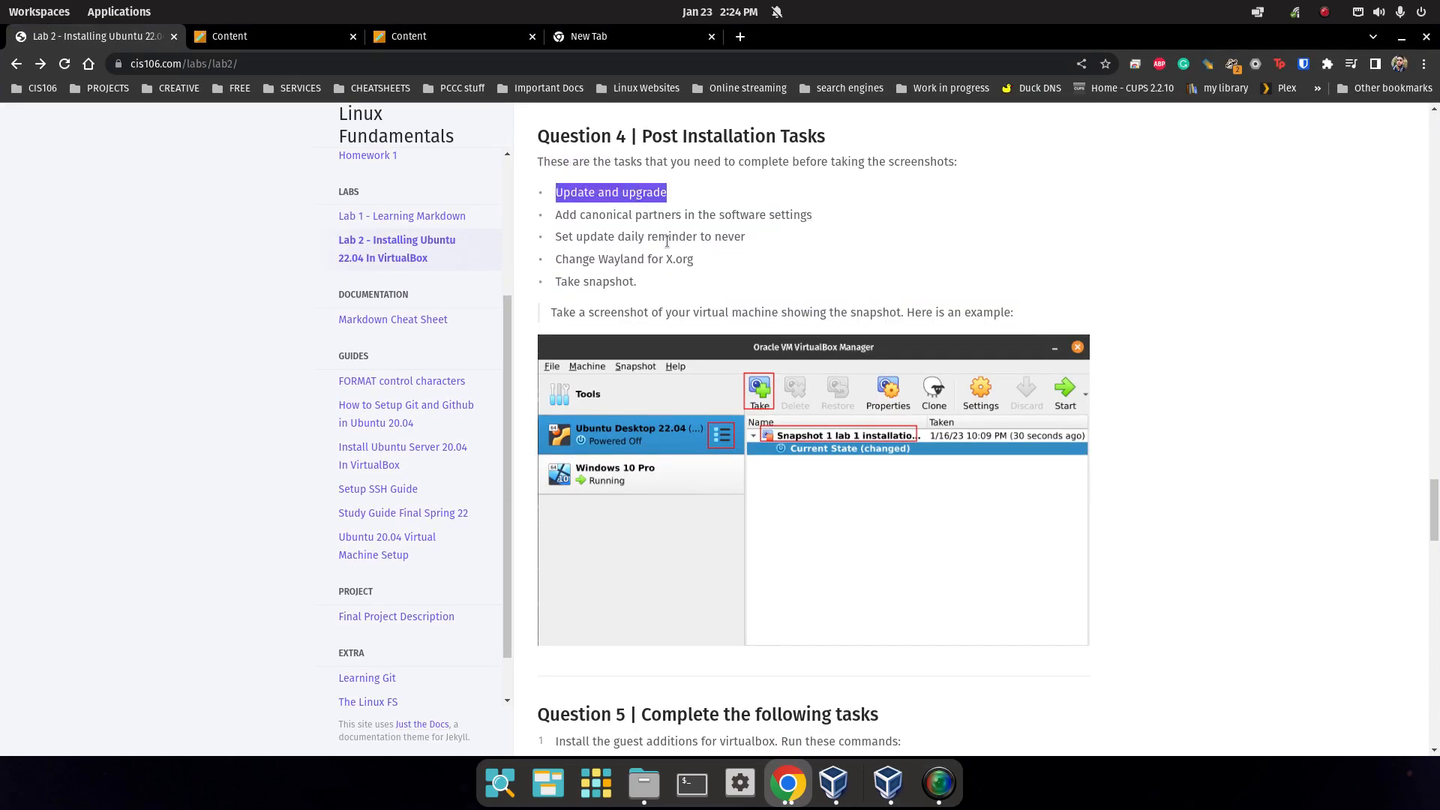
left_click(888, 783)
Log into the Ubuntu VM with the user's password.
left_click(806, 439)
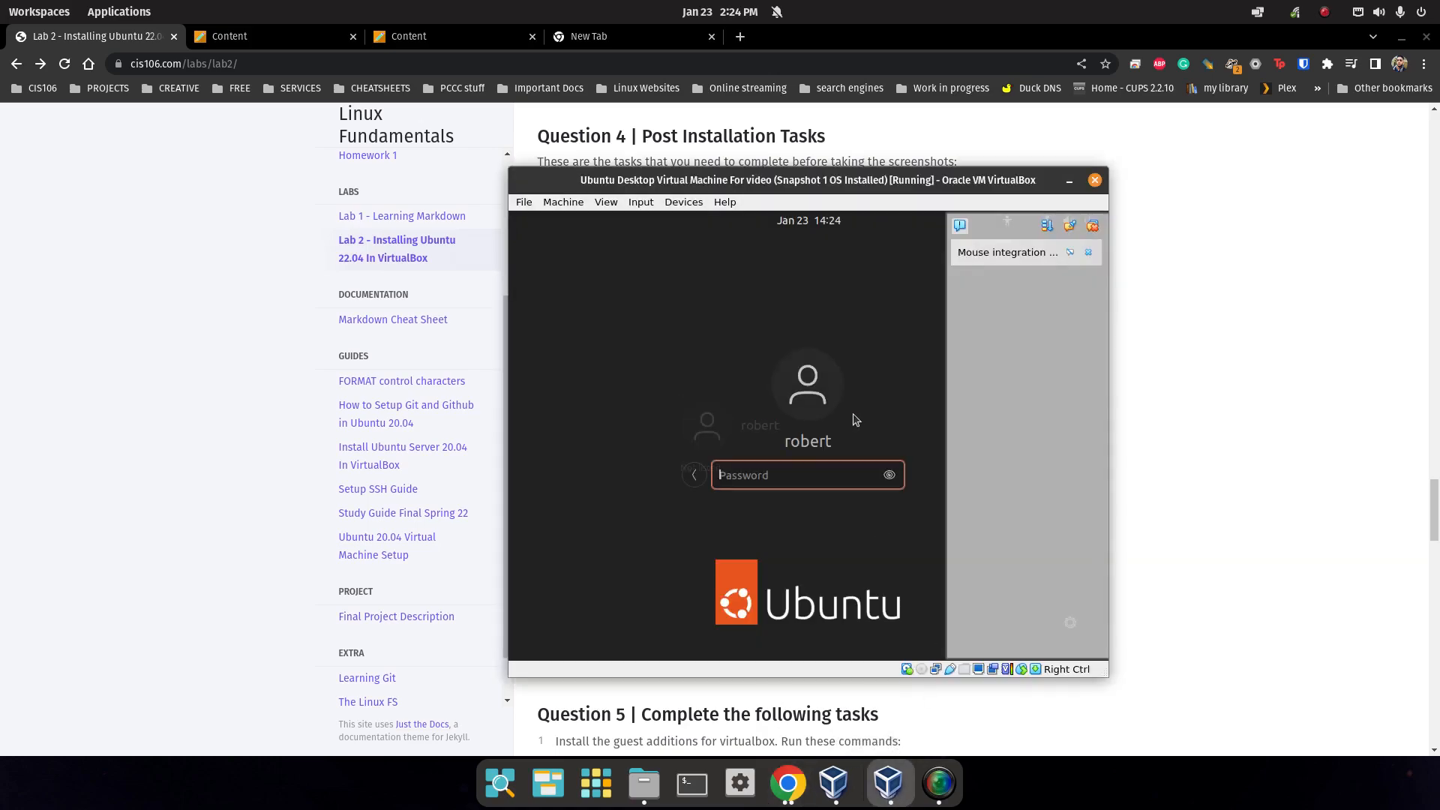
type("••••")
key("Return")
Dismiss the browser and notification, search the app grid for 'upda' and launch Software & Updates.
left_click(1402, 36)
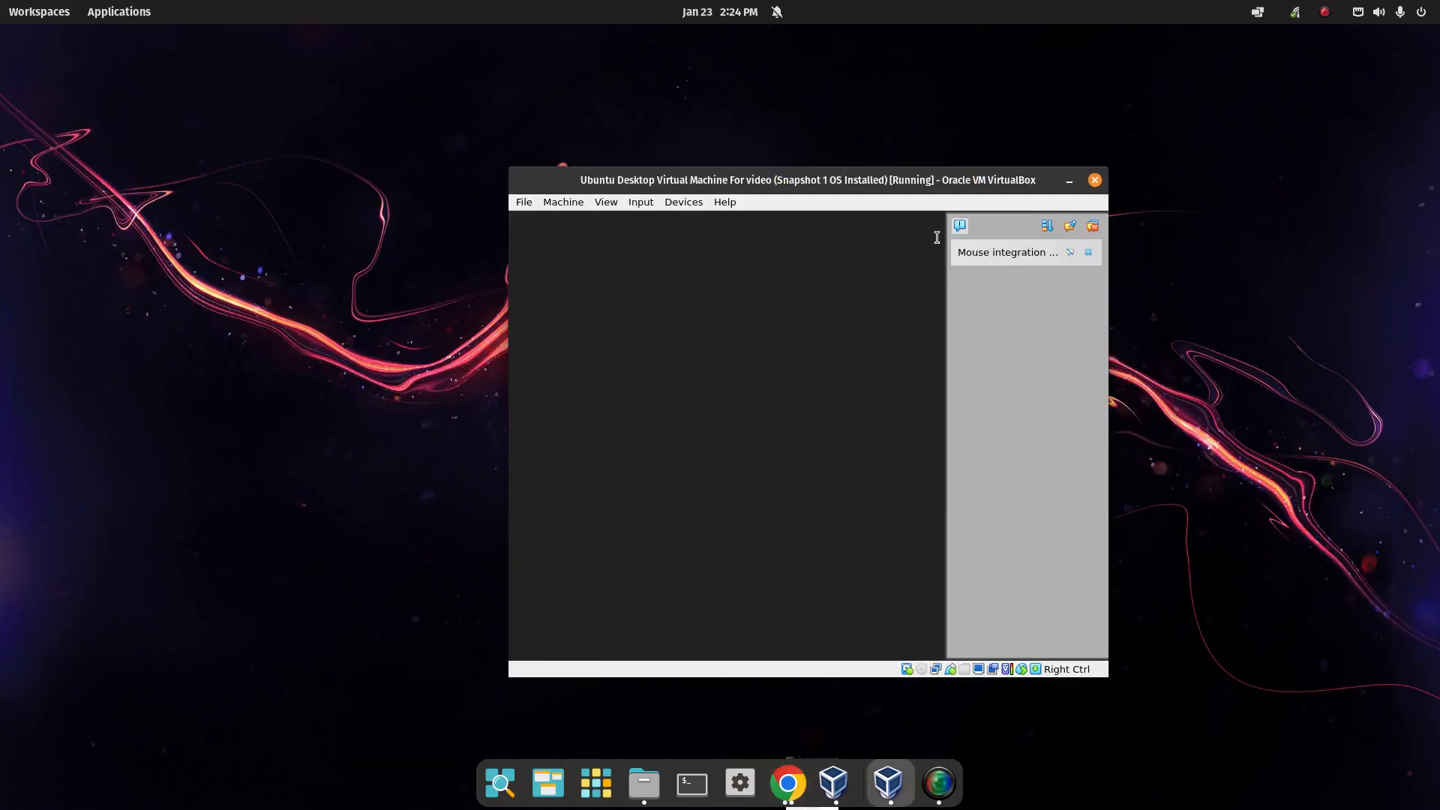
left_click(1092, 225)
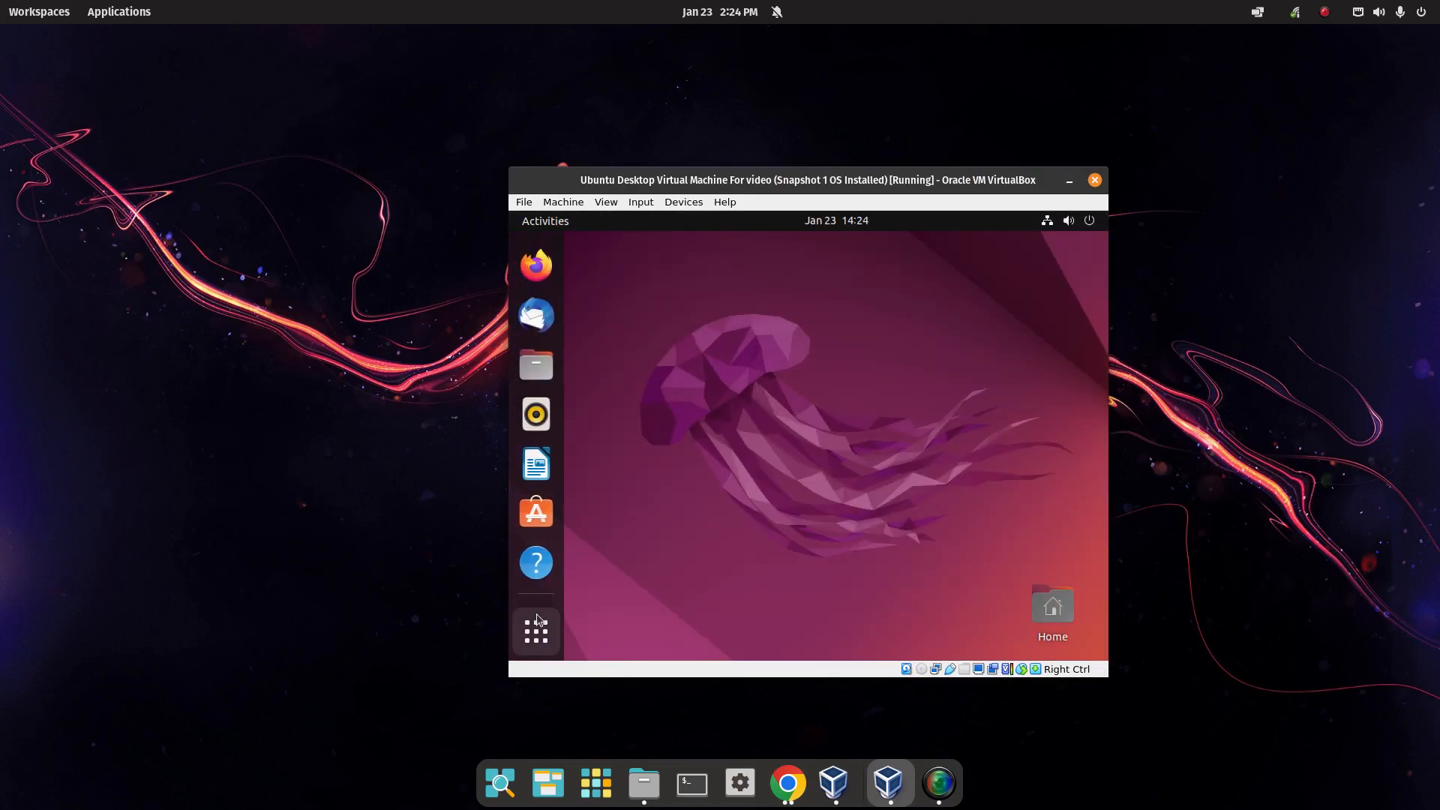
left_click(539, 639)
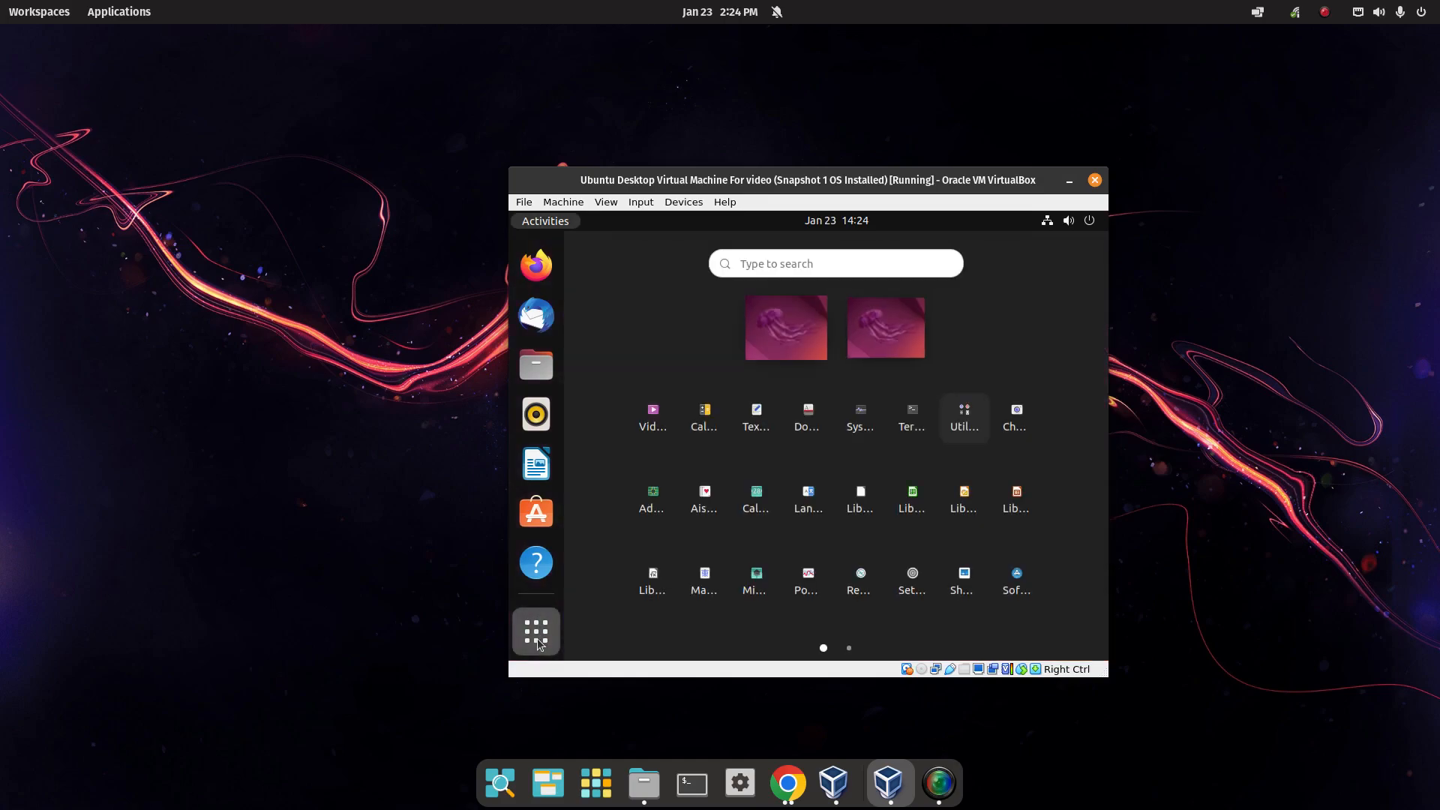
type("update")
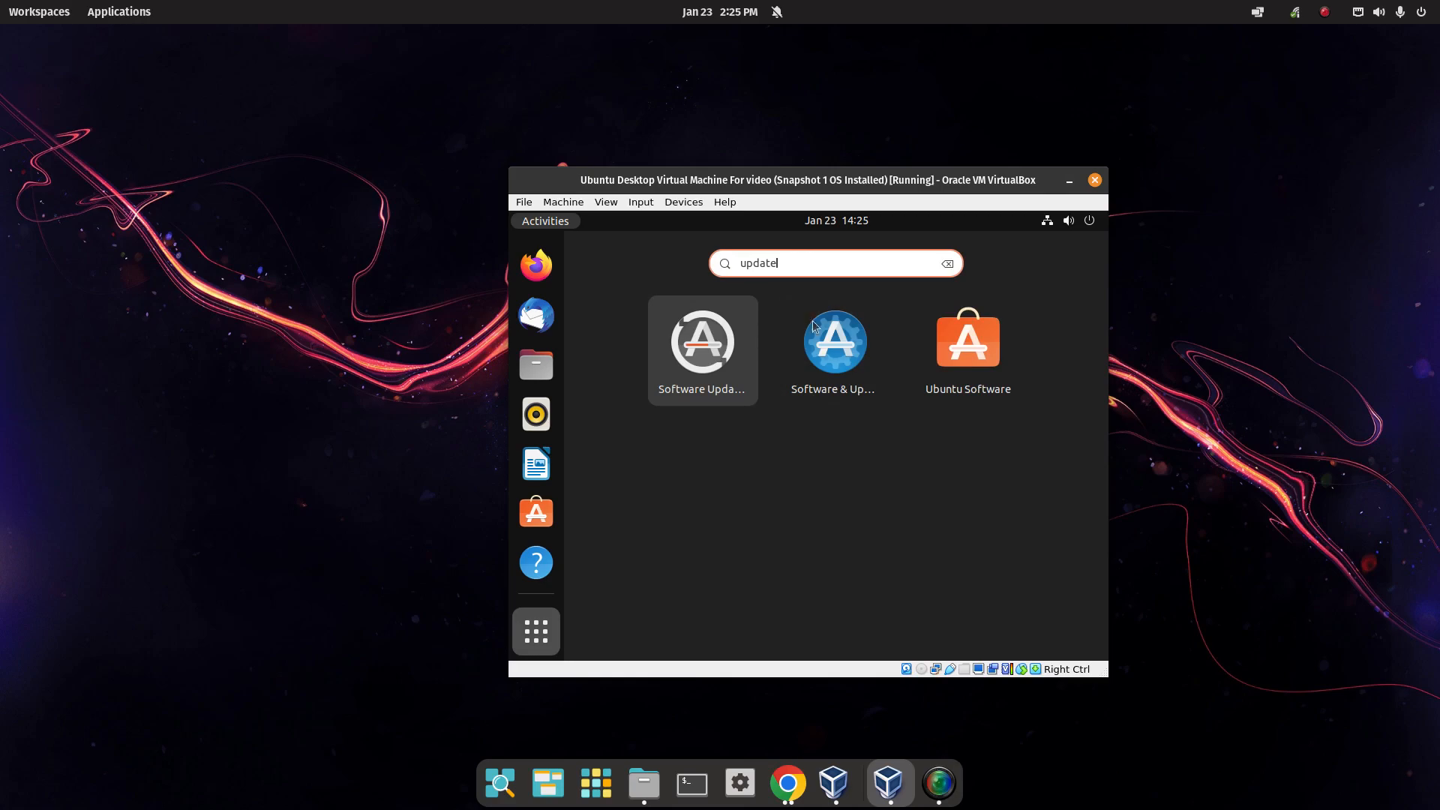
left_click(845, 347)
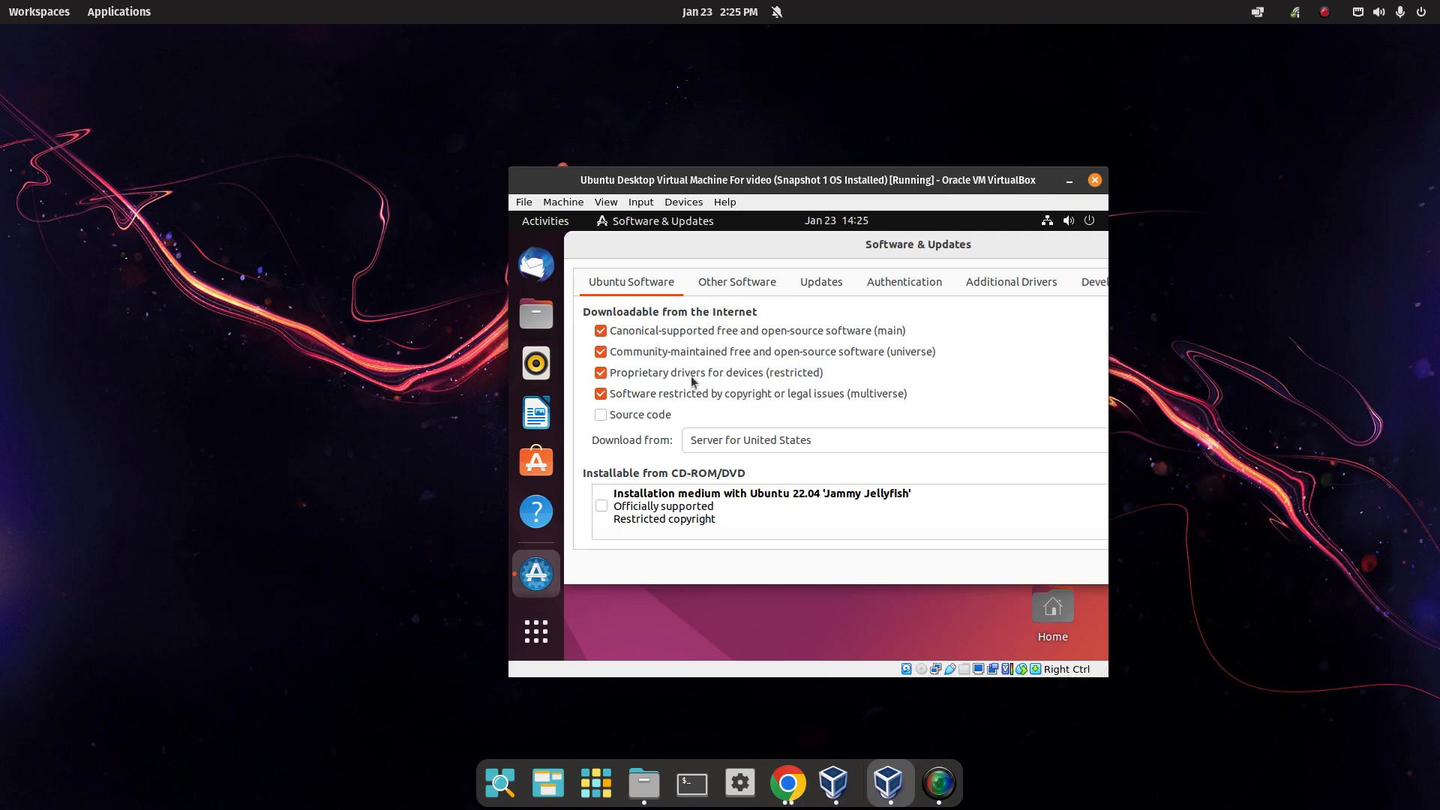
On the Updates tab, set automatic update checks to Never and authenticate with the administrator password.
left_click(738, 288)
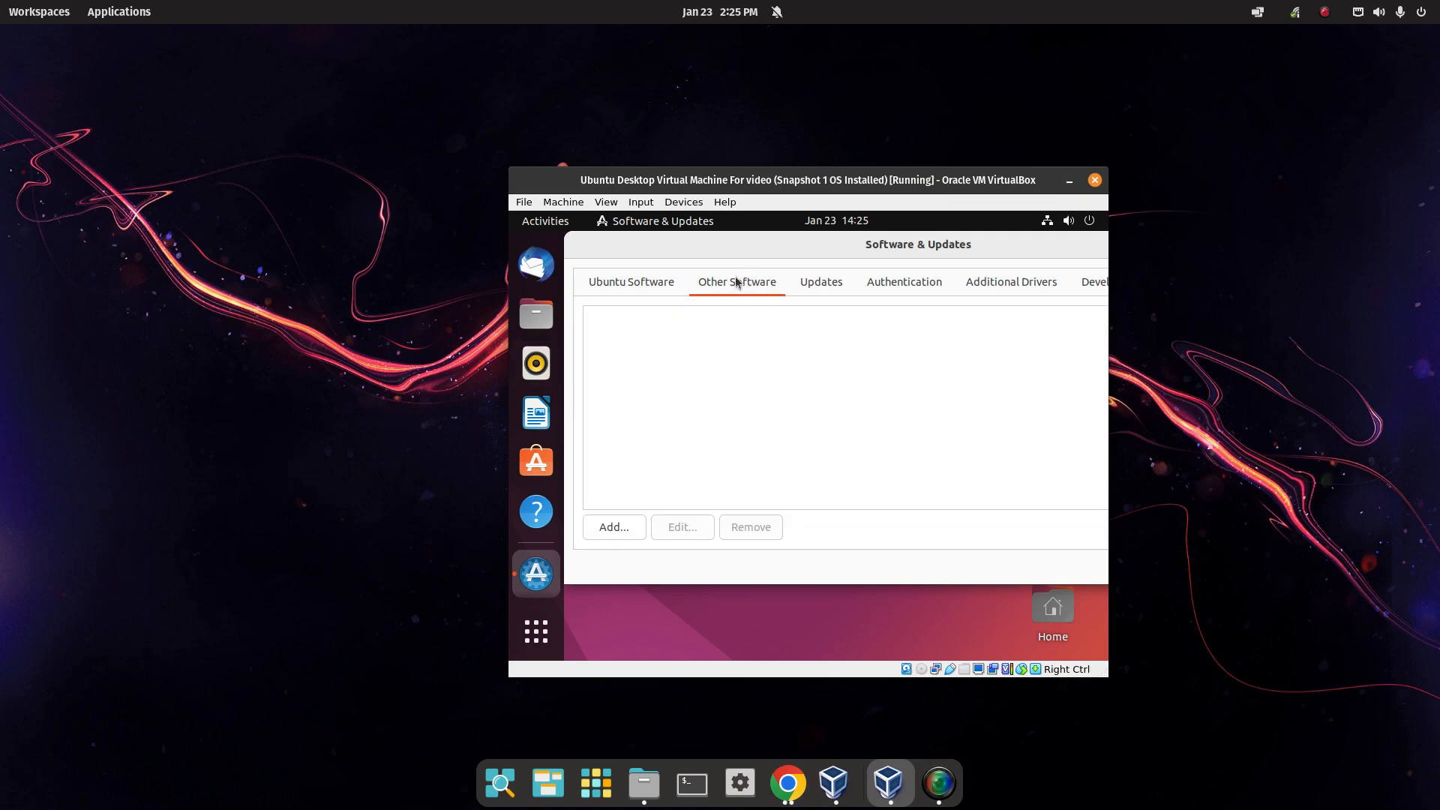
left_click(821, 283)
left_click_drag(942, 247, 760, 246)
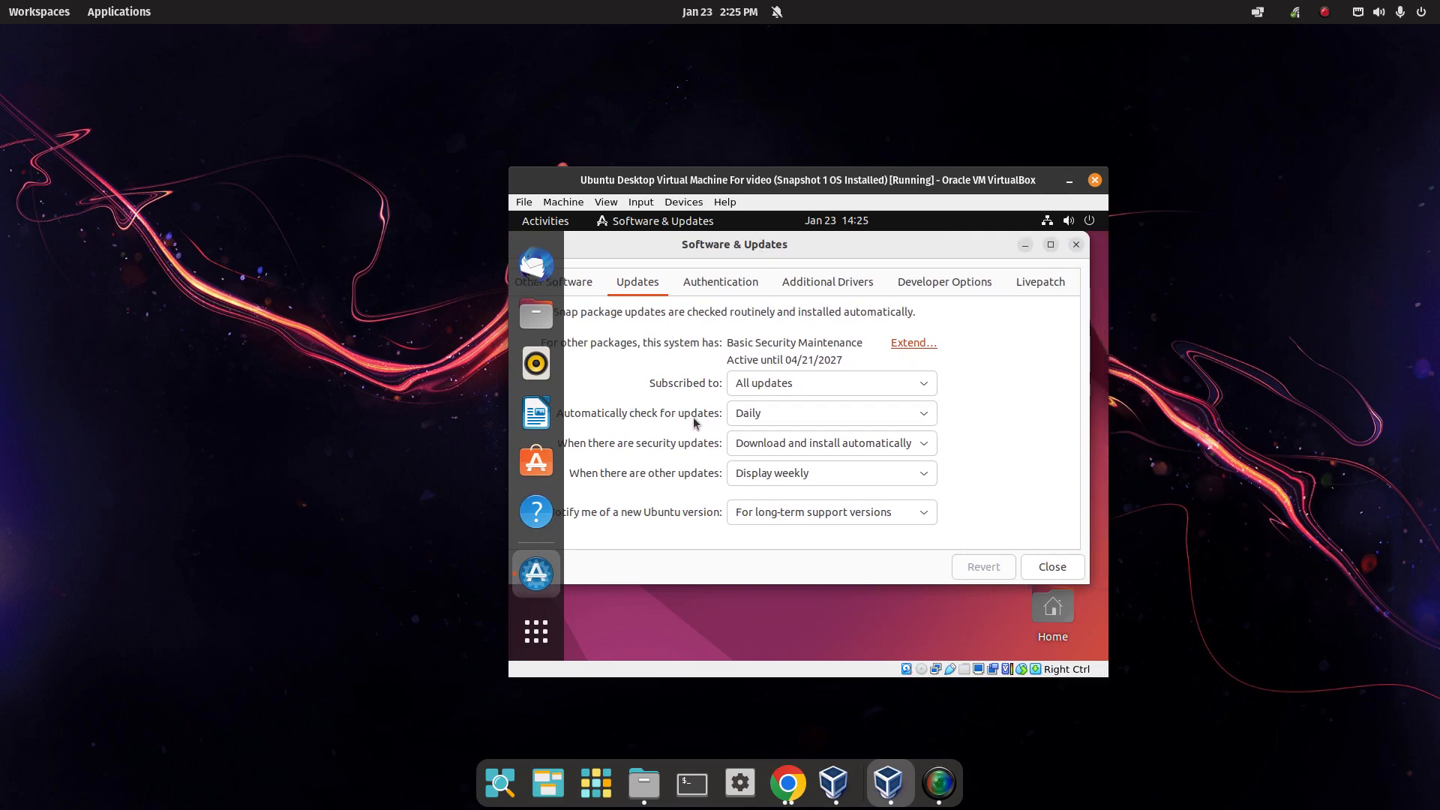
left_click_drag(815, 251, 825, 251)
left_click(840, 413)
left_click(903, 476)
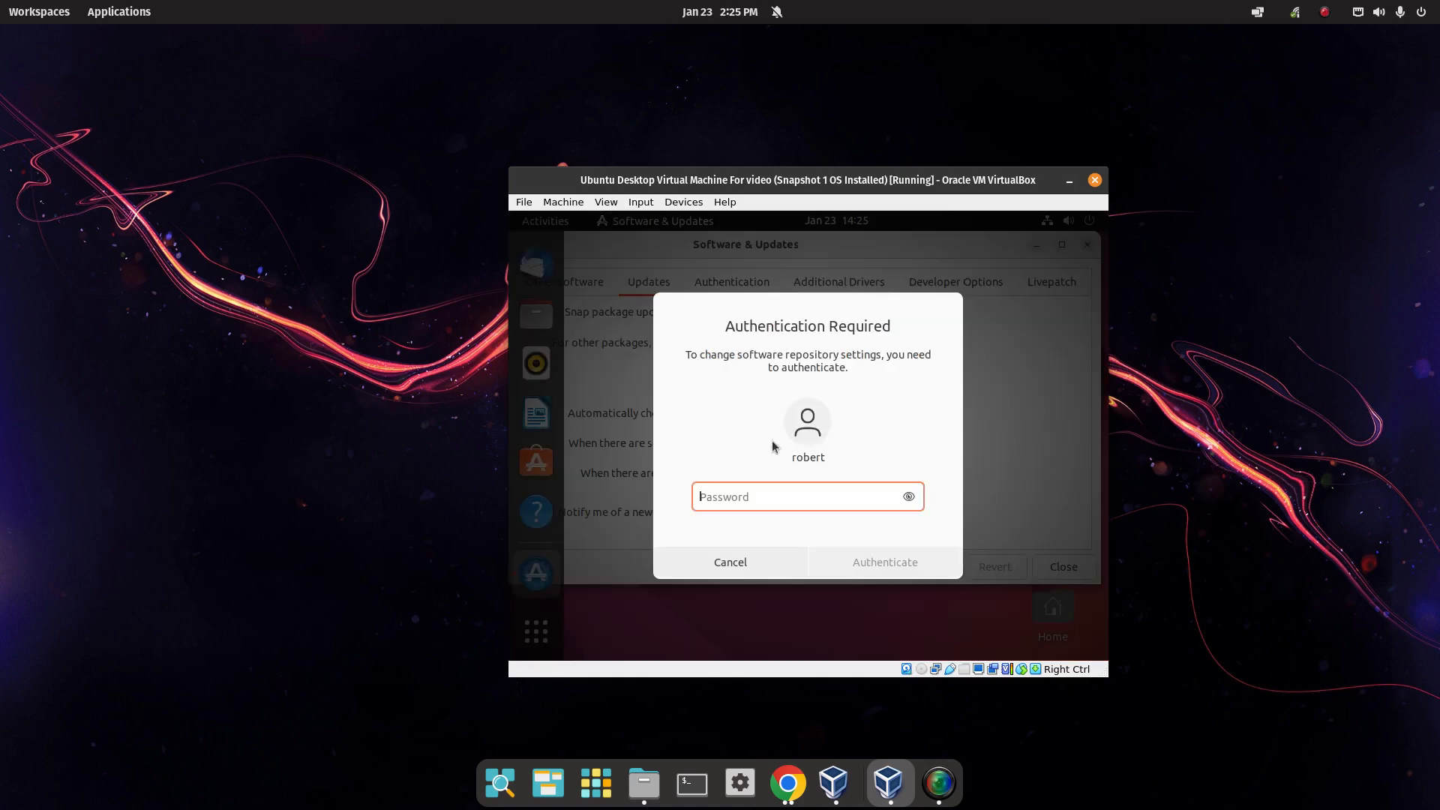
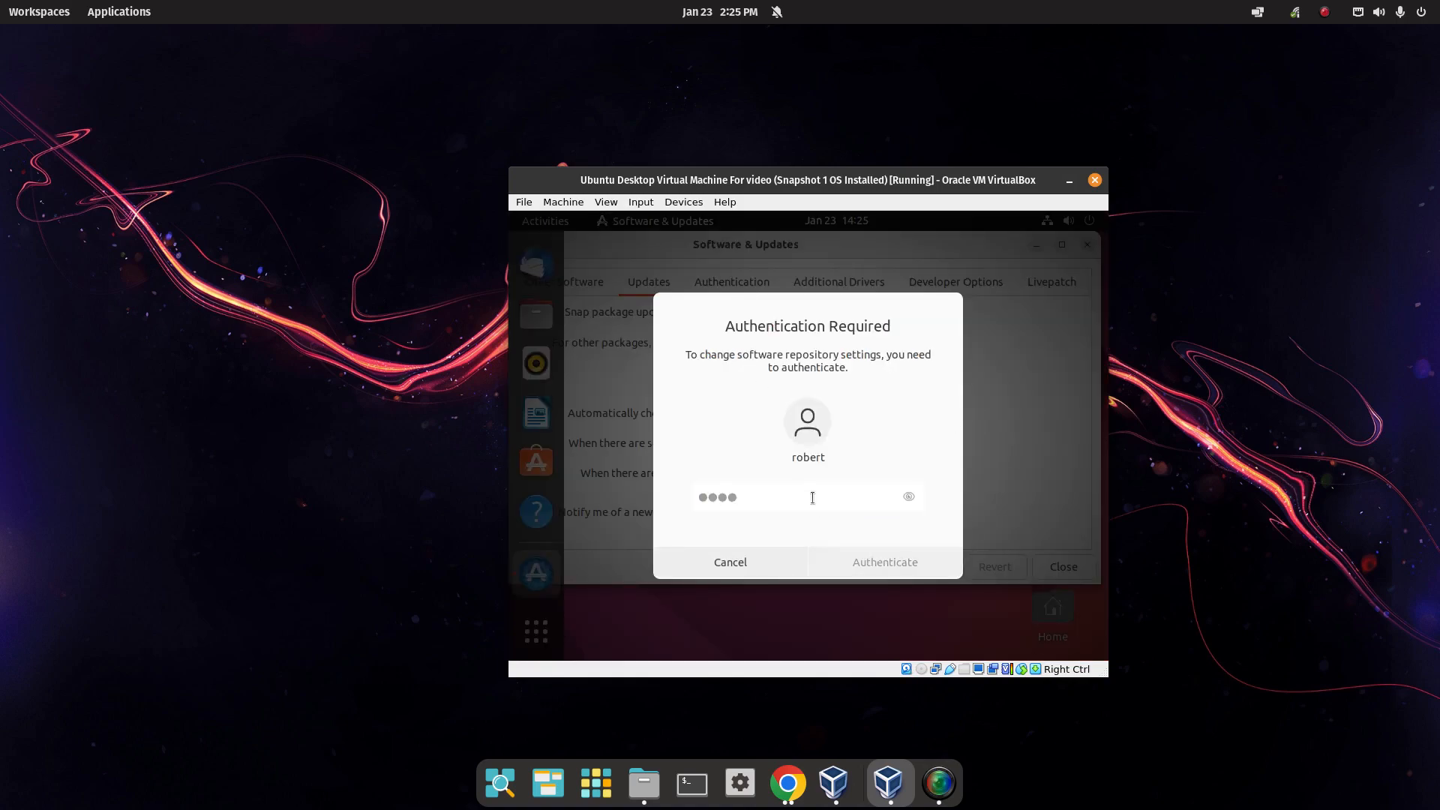
key("Return")
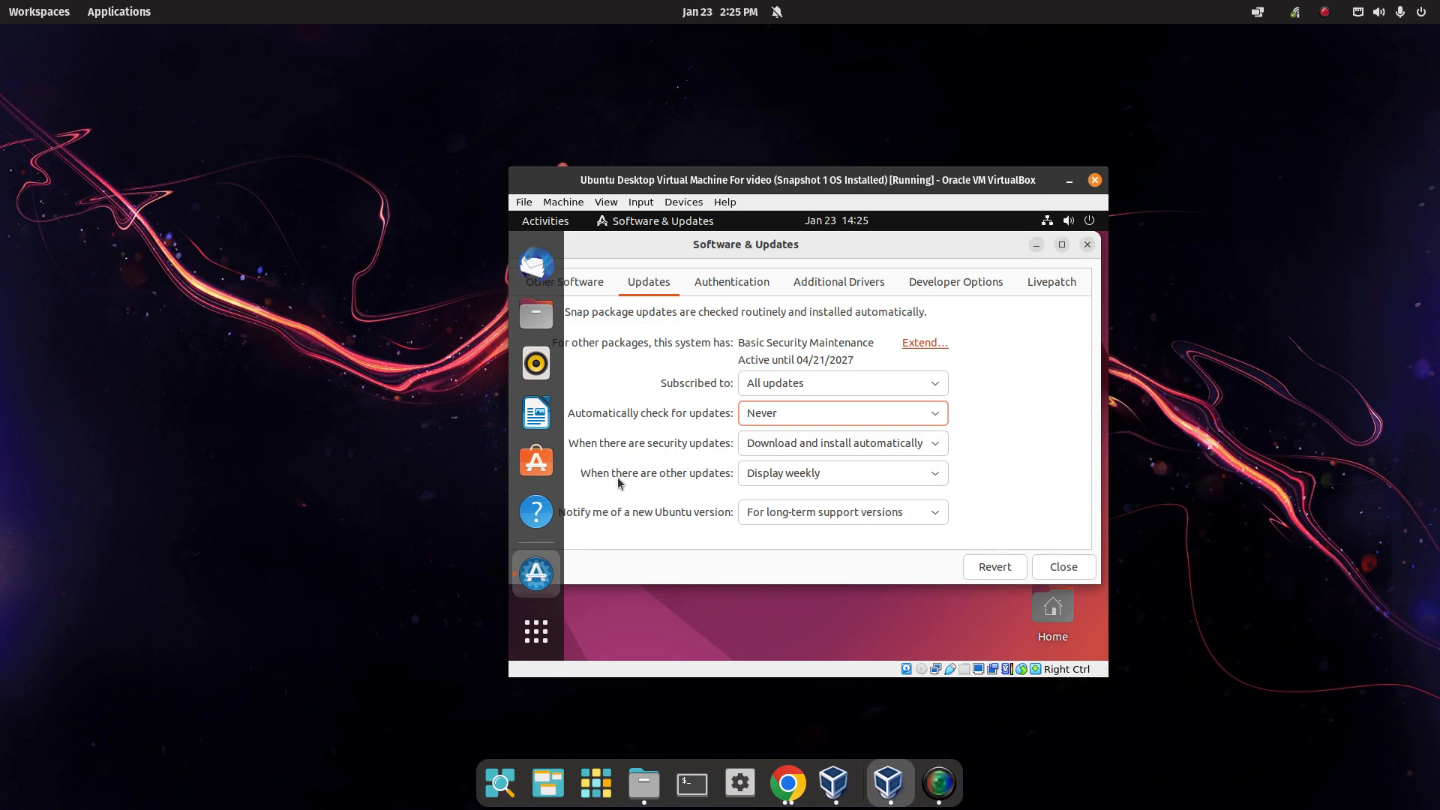
Keep other updates displayed weekly and look over the Additional Drivers and Livepatch pages.
left_click(822, 482)
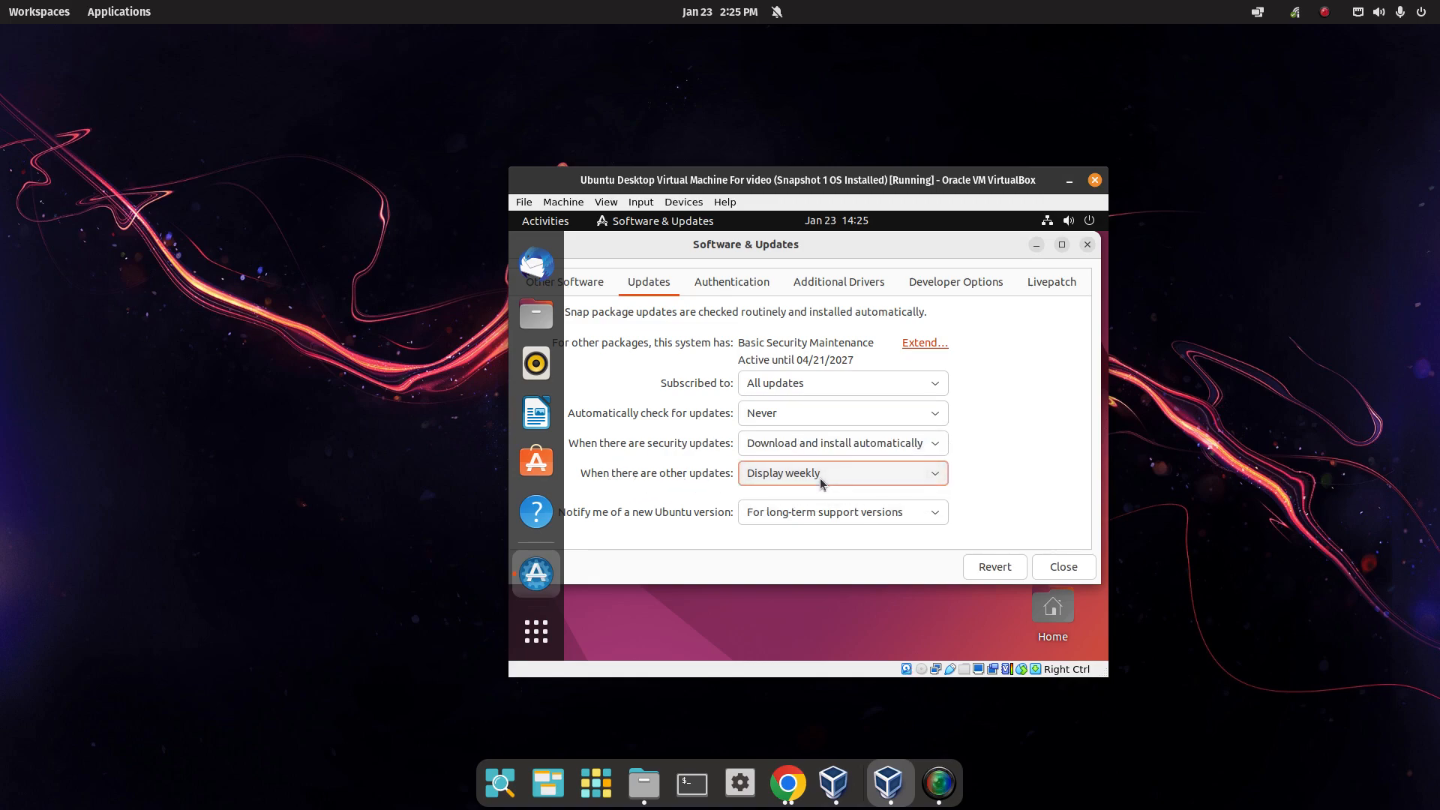
left_click(939, 478)
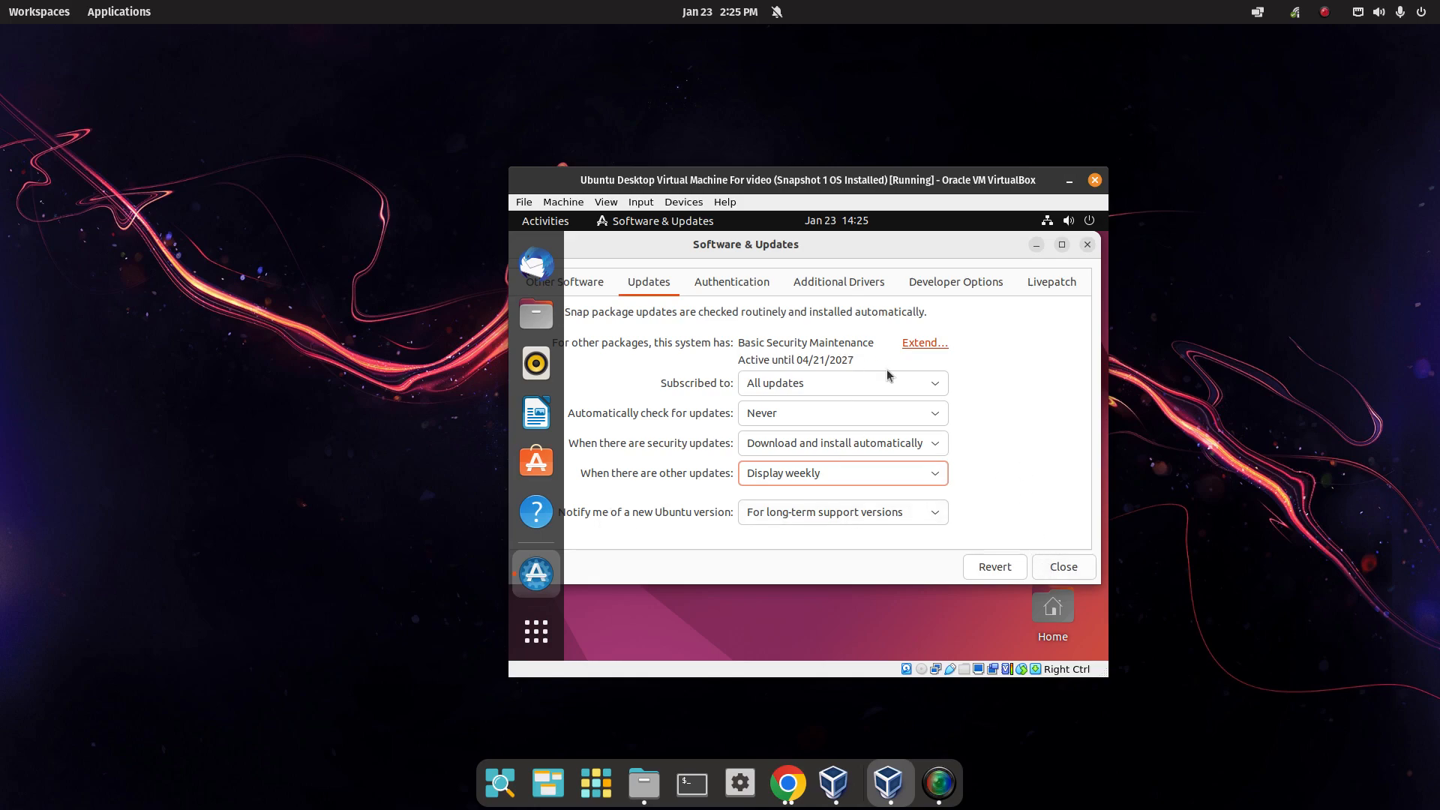
left_click(890, 292)
left_click(1053, 283)
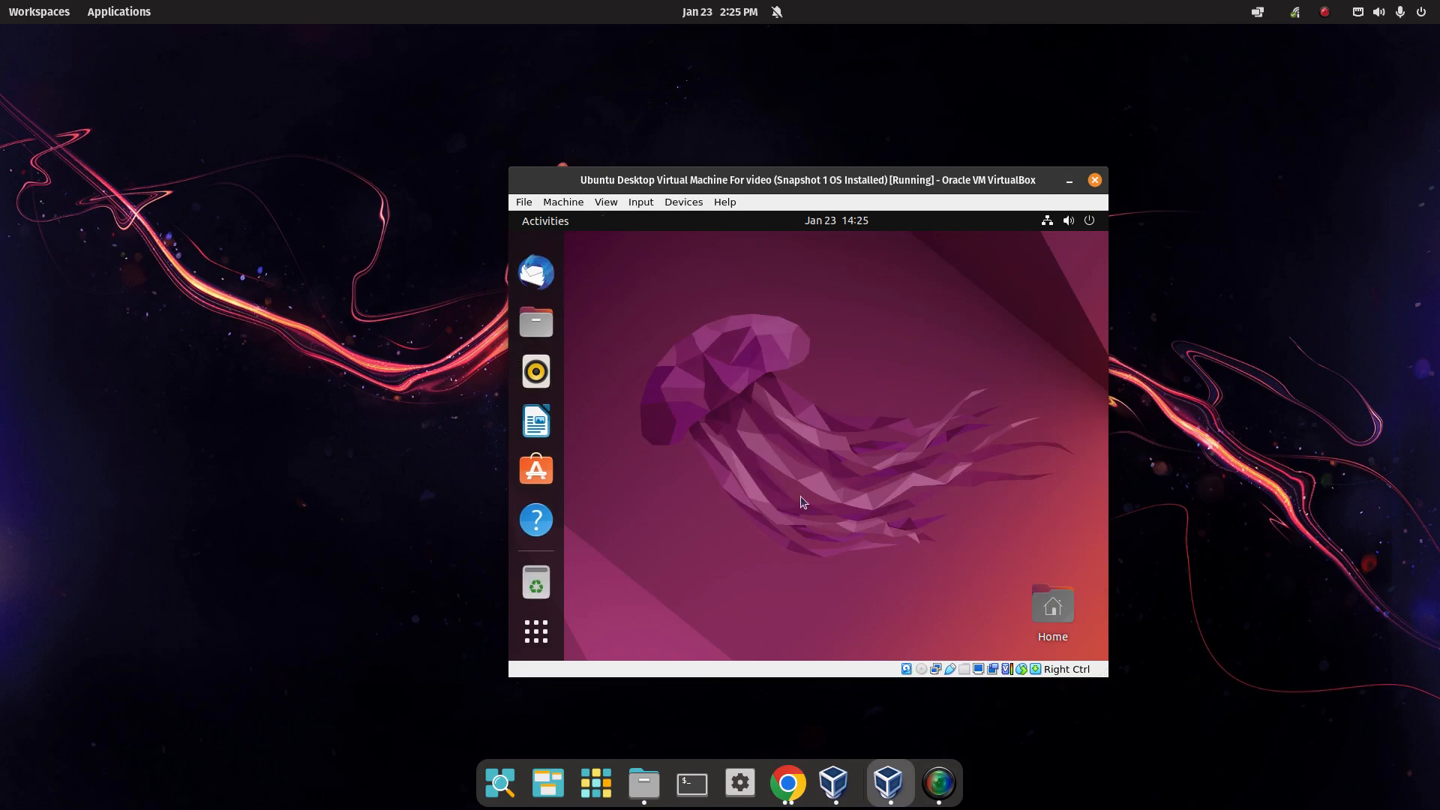
Run sudo apt update in a new Terminal and cancel the Software Updater popup.
left_click(536, 631)
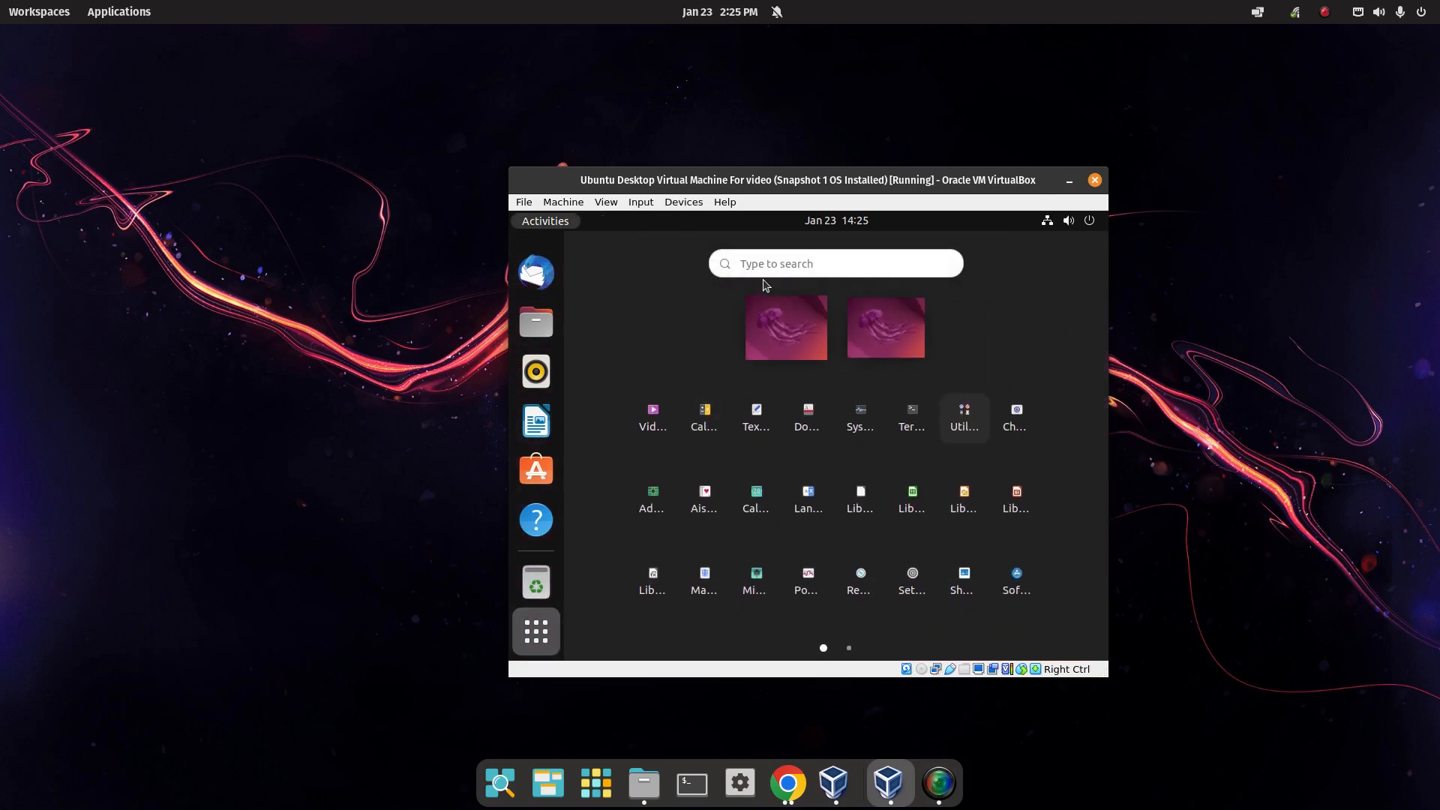
left_click(914, 418)
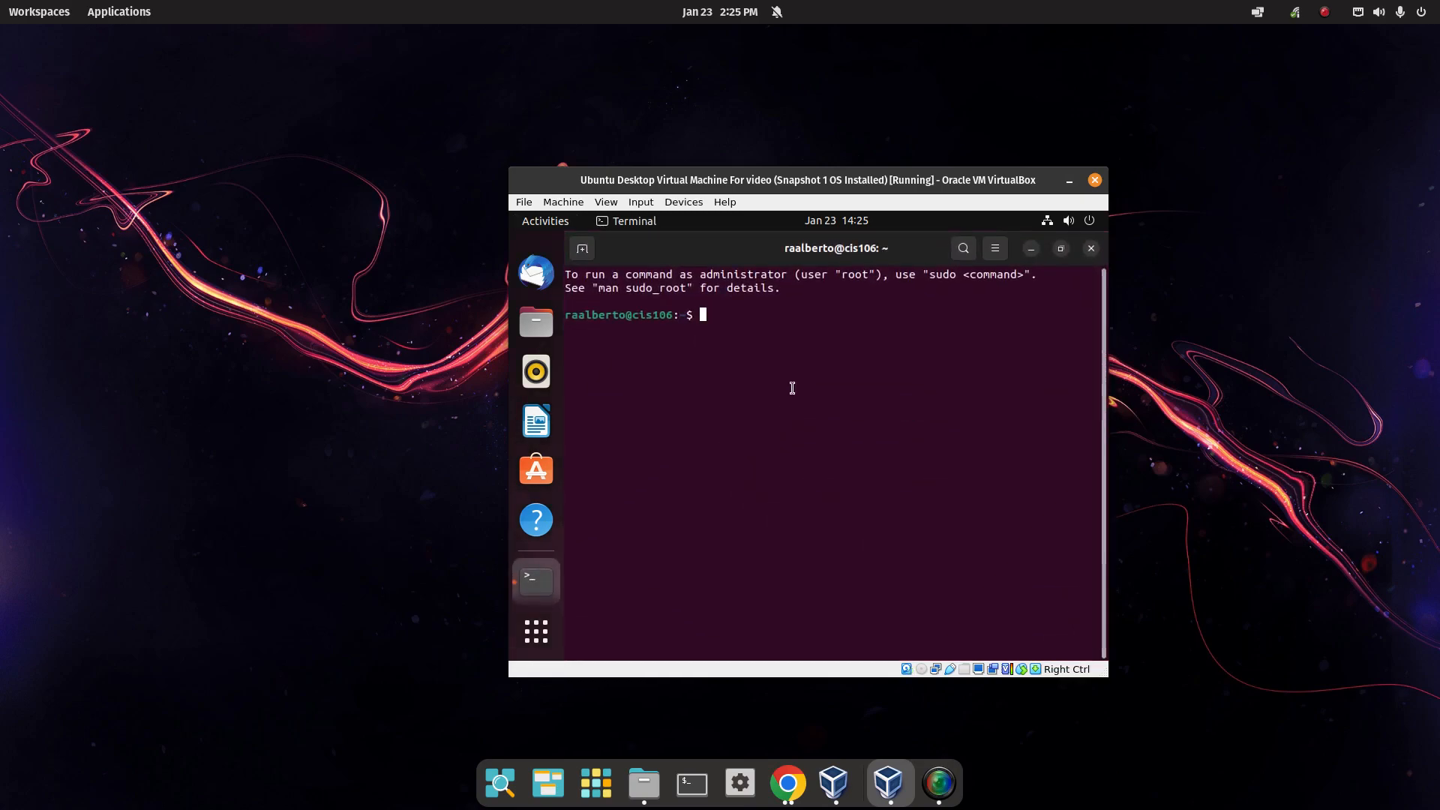
type("sudo apt update")
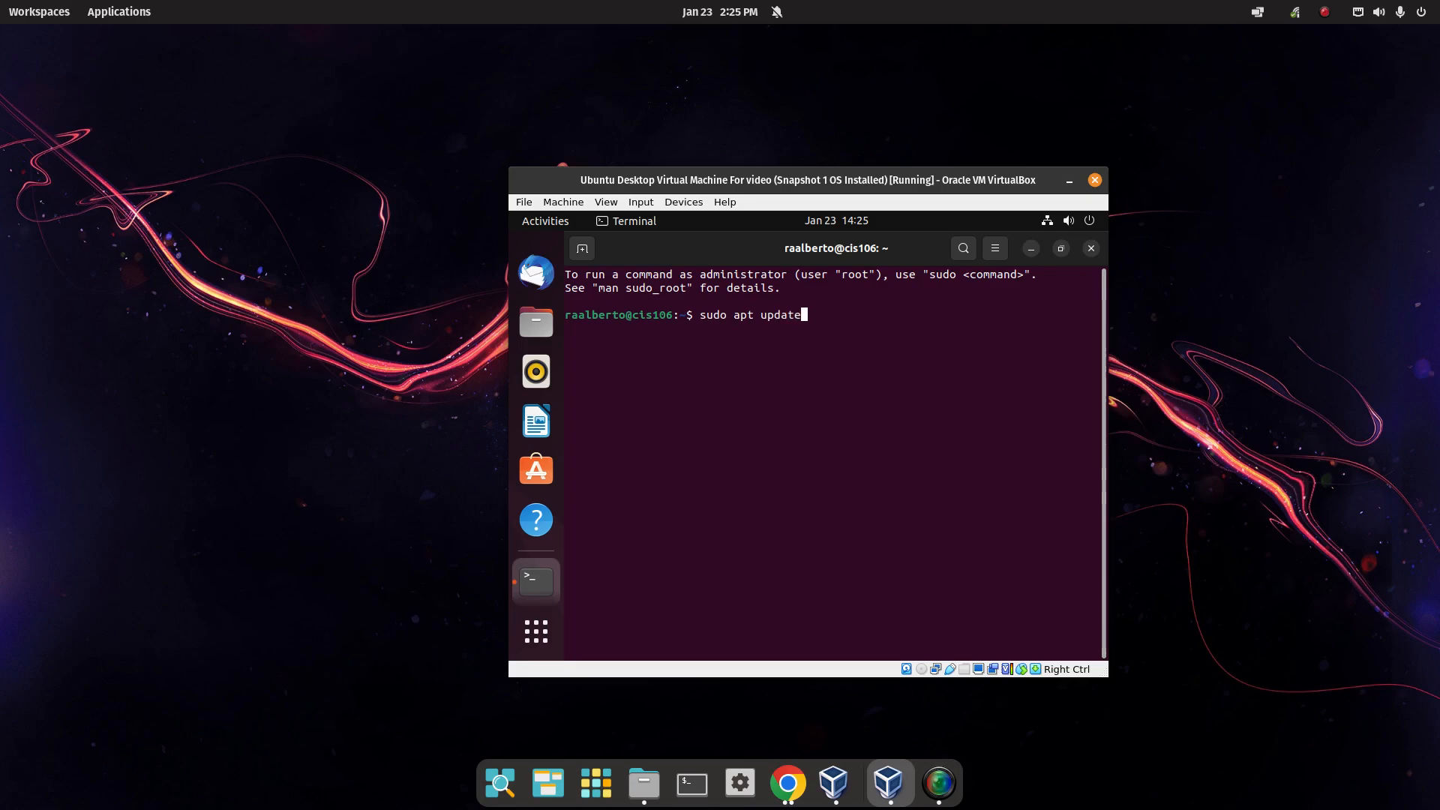
key("Return")
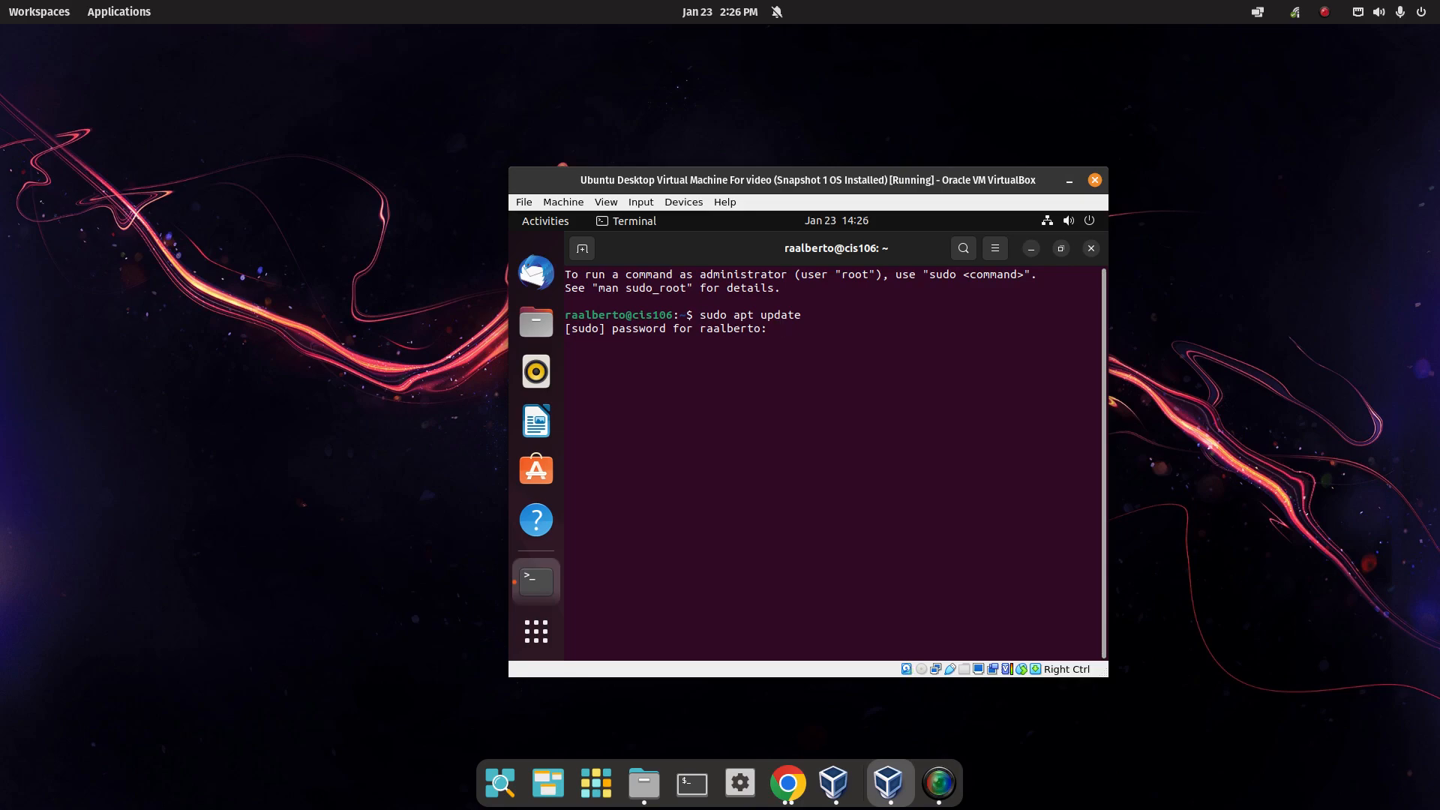
key("Return")
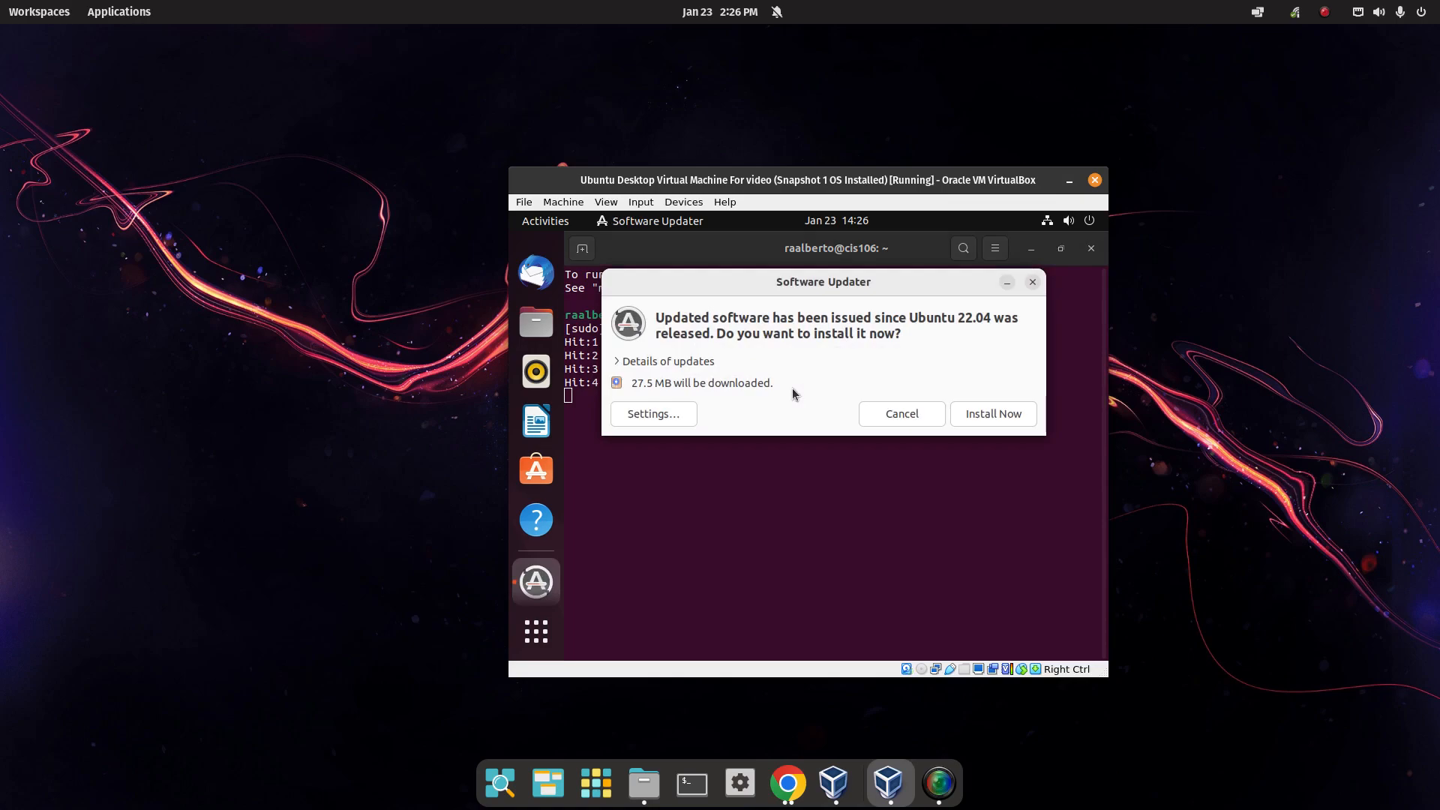
left_click(901, 414)
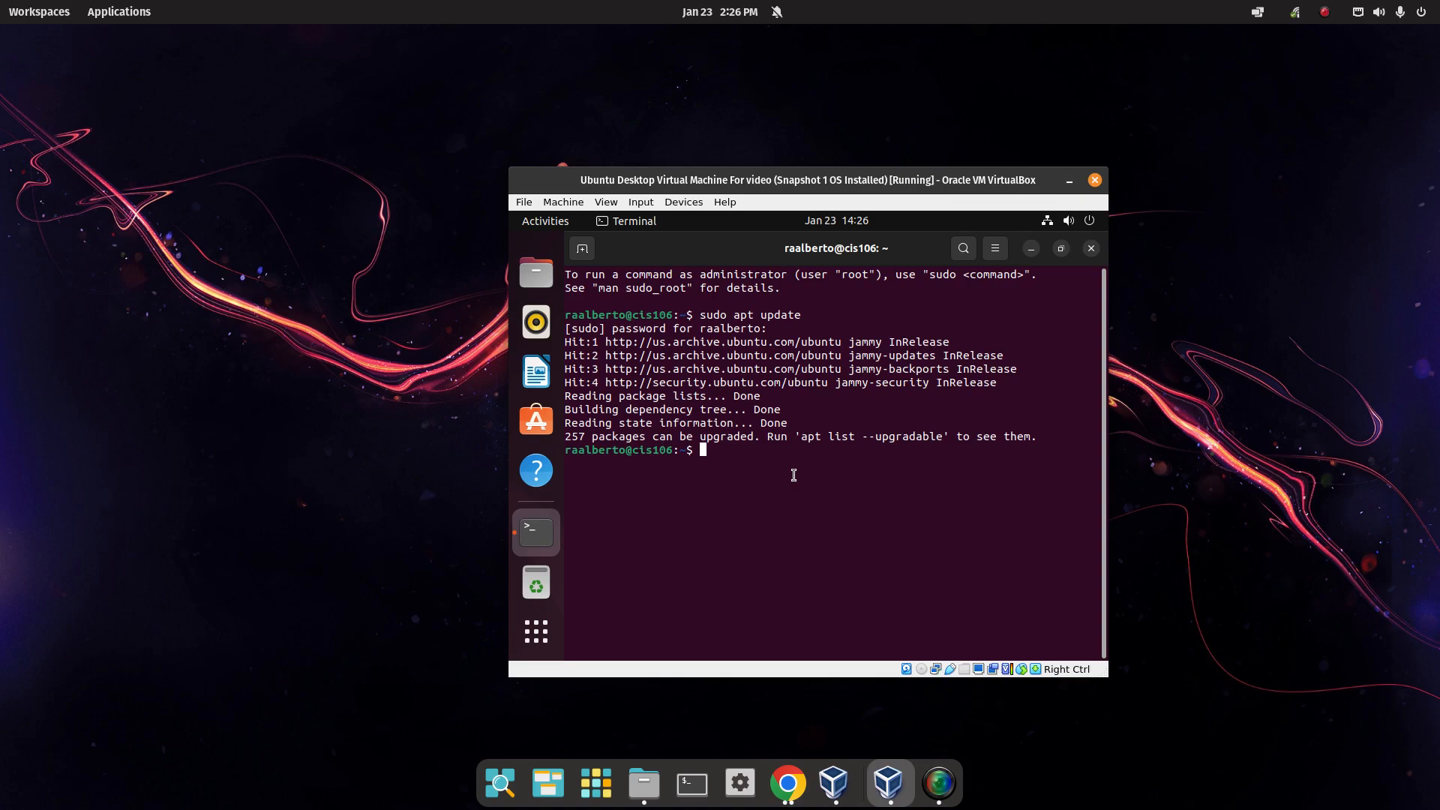
Run sudo apt upgrade, check the 27.5 MB download size, and confirm with y.
type("sudo apt upgrade")
key("Return")
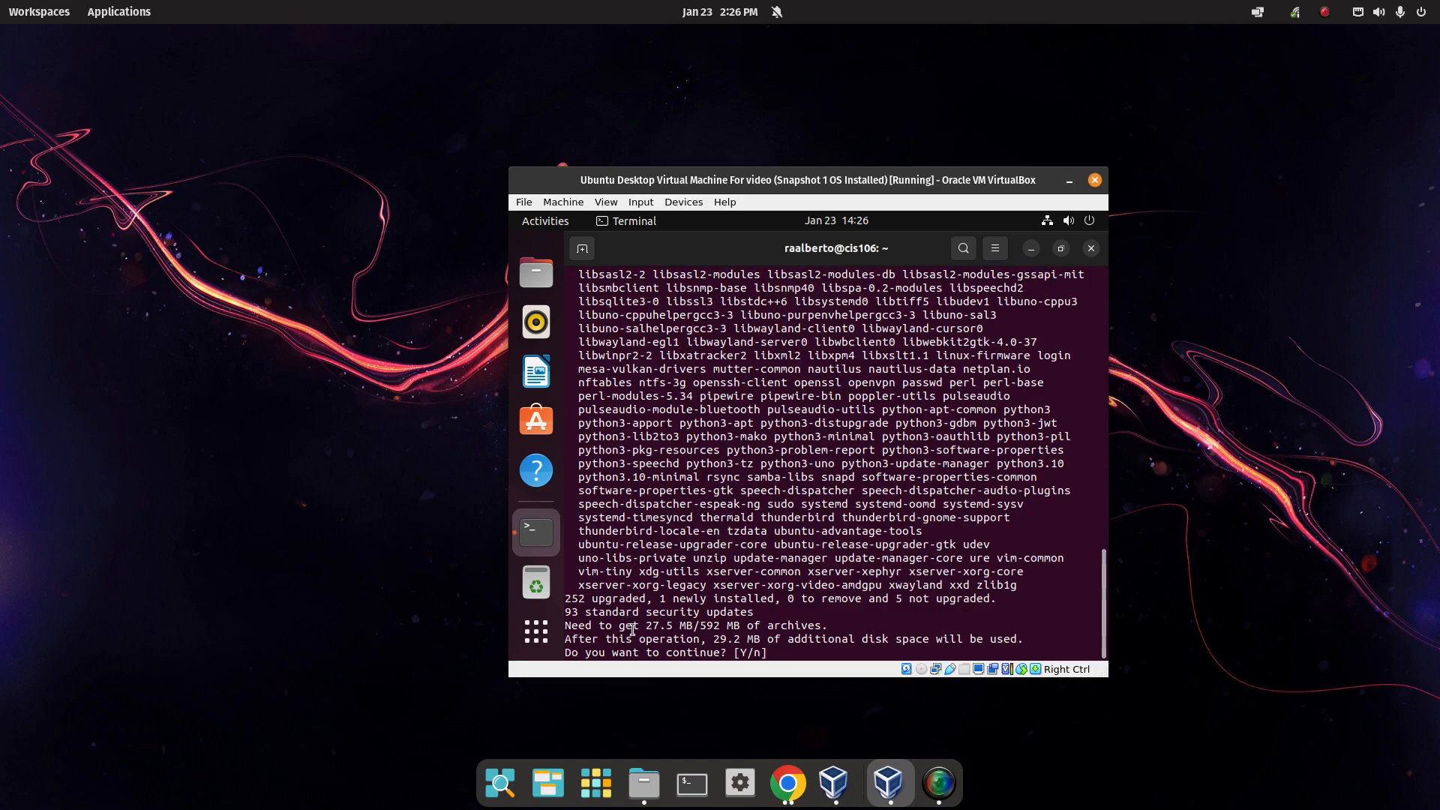
left_click_drag(646, 625, 699, 626)
left_click(799, 652)
type("y")
key("Return")
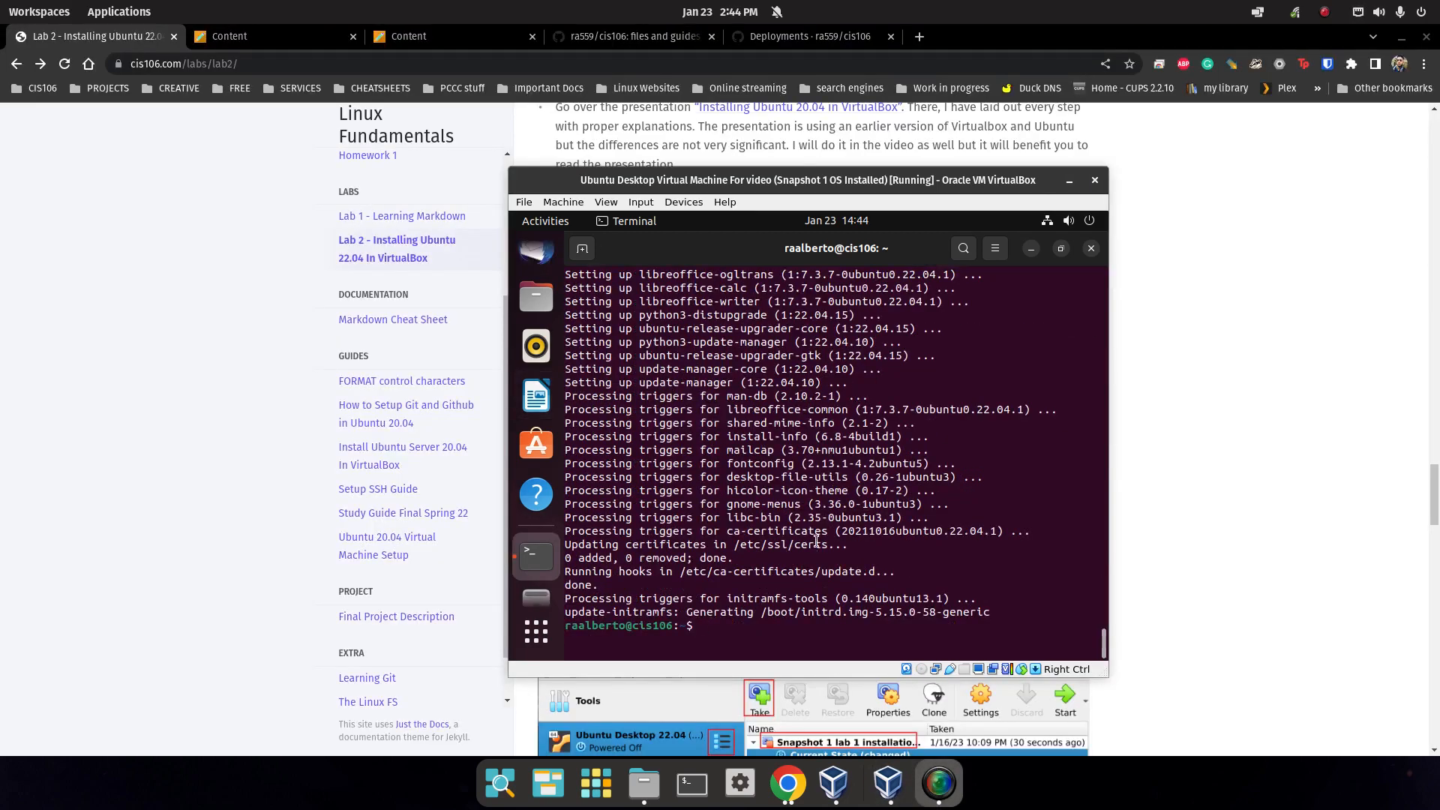
Close the finished terminal and log out of the Ubuntu session from the system menu.
left_click_drag(749, 188, 645, 135)
left_click(983, 201)
left_click(982, 175)
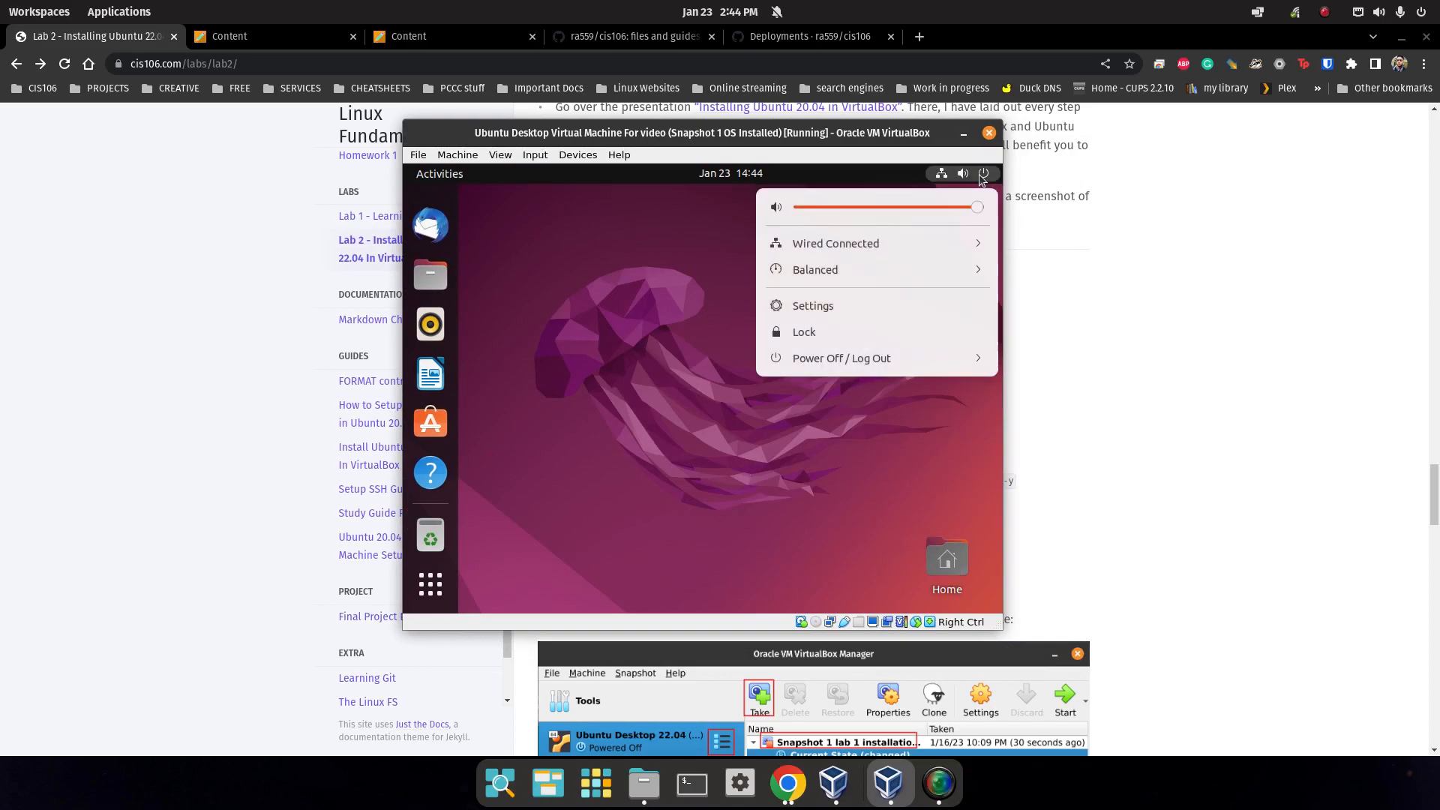
left_click(839, 359)
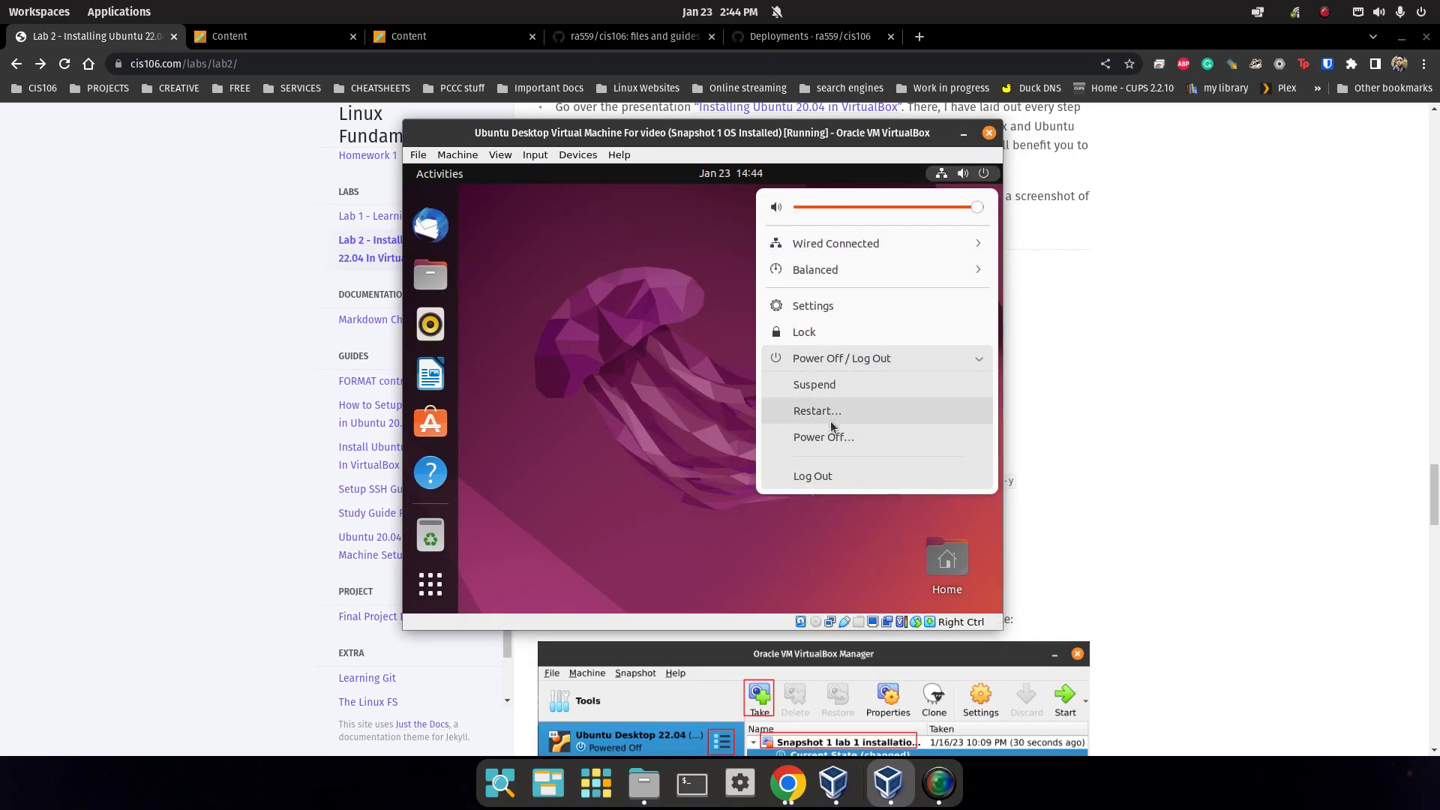
left_click(830, 475)
left_click(752, 435)
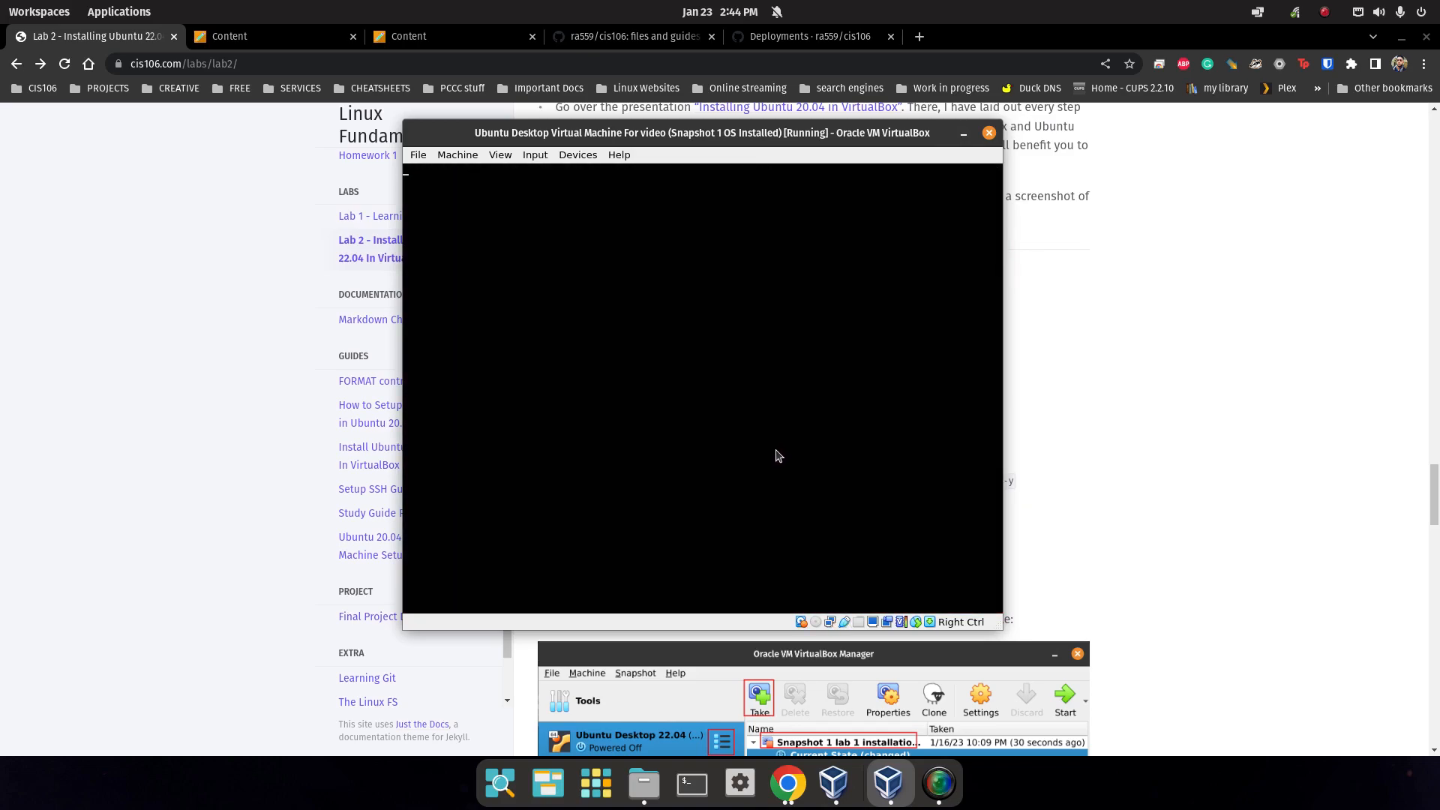
Log back in as the user with the 'Ubuntu on Xorg' session selected.
left_click(689, 409)
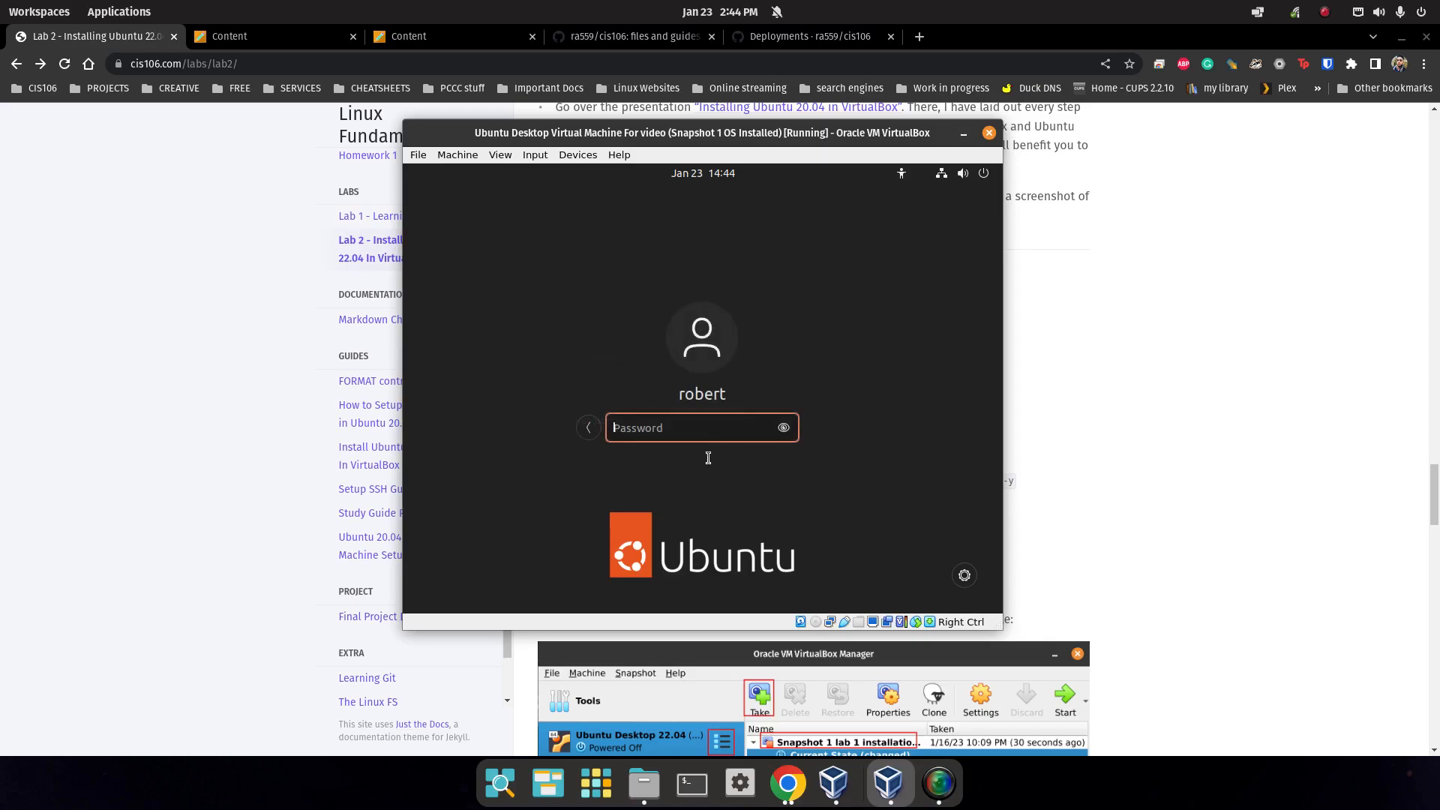
left_click(964, 576)
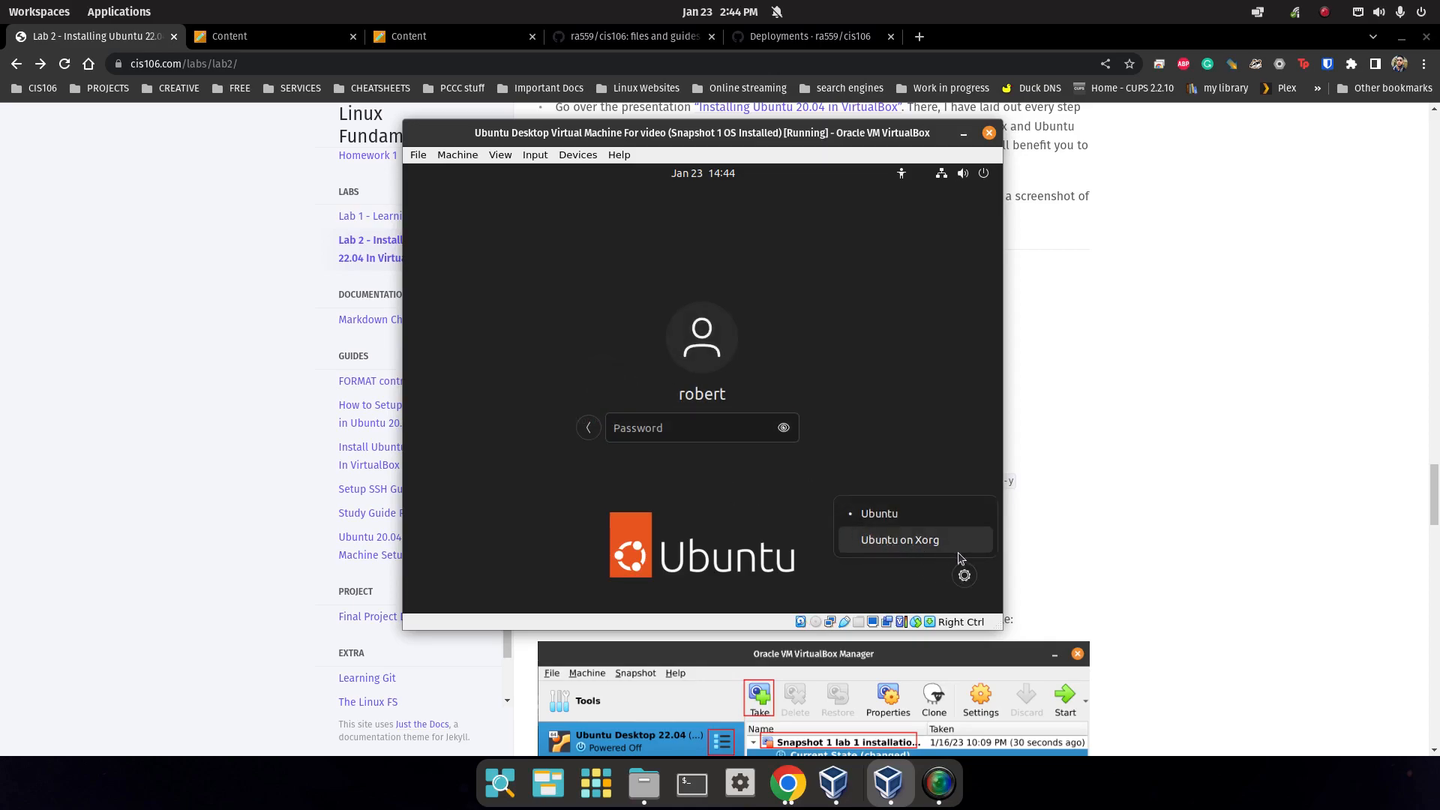
left_click(924, 540)
type("●")
key("BackSpace")
type("●●●●")
key("Return")
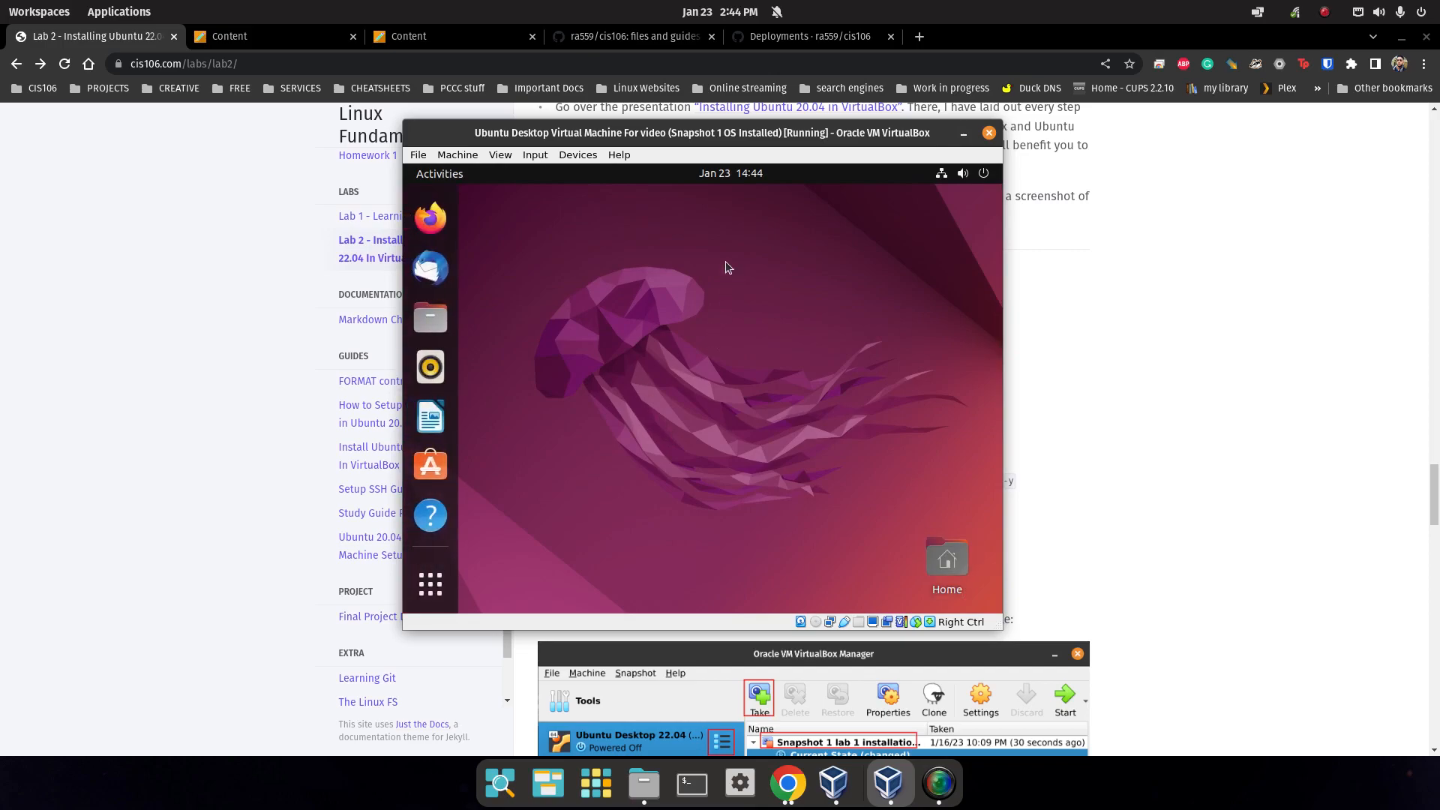
left_click_drag(734, 122, 716, 493)
left_click_drag(728, 466, 800, 149)
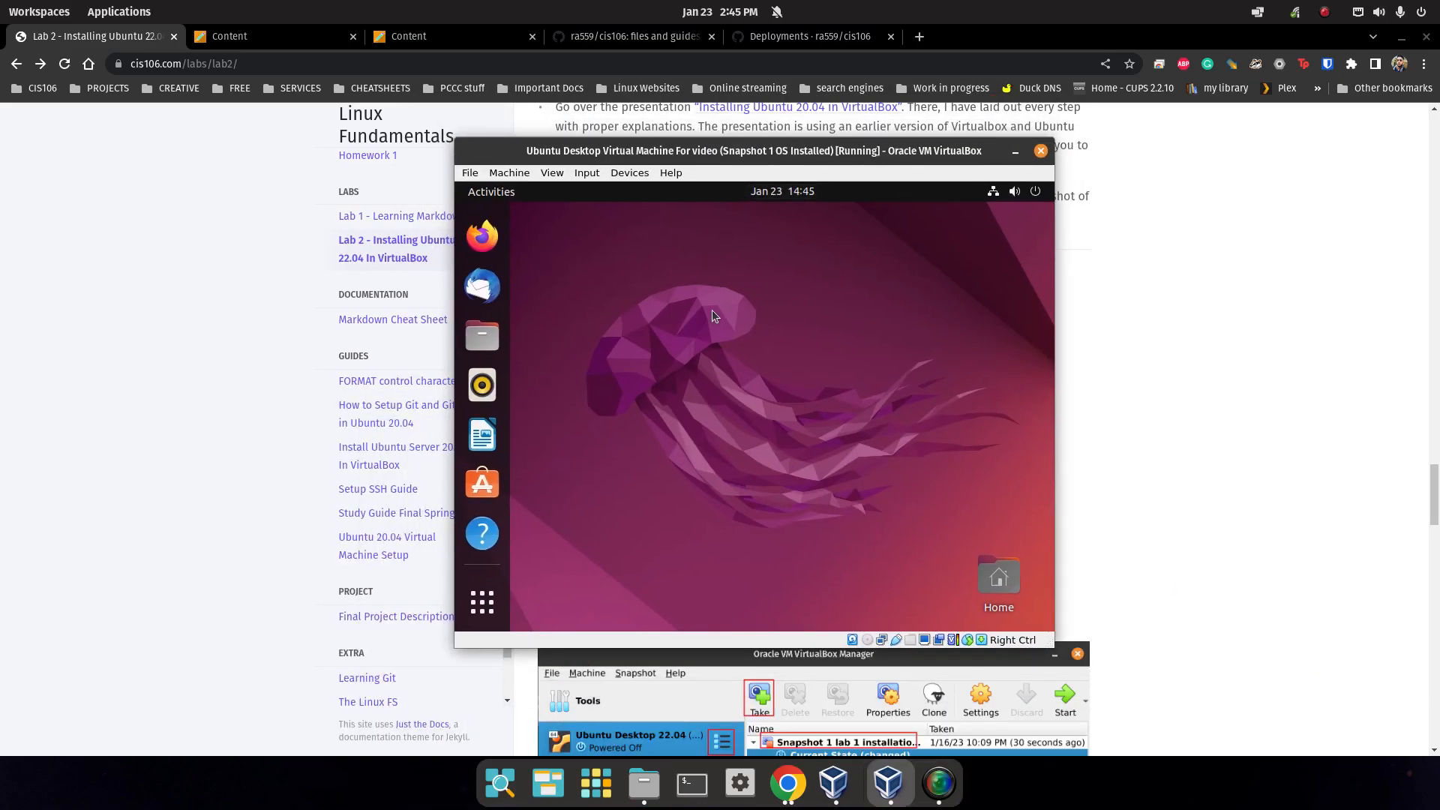
double_click(759, 151)
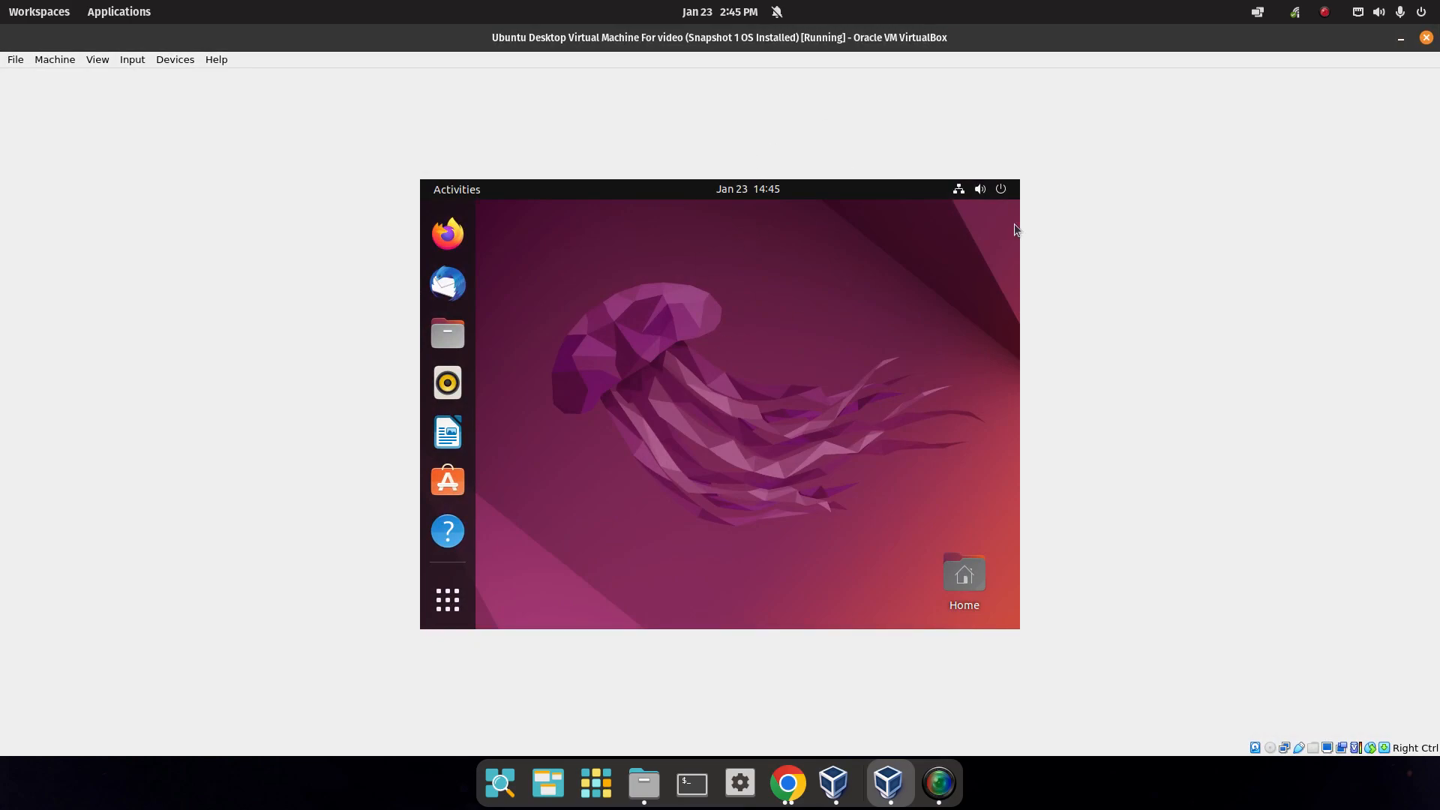
double_click(745, 38)
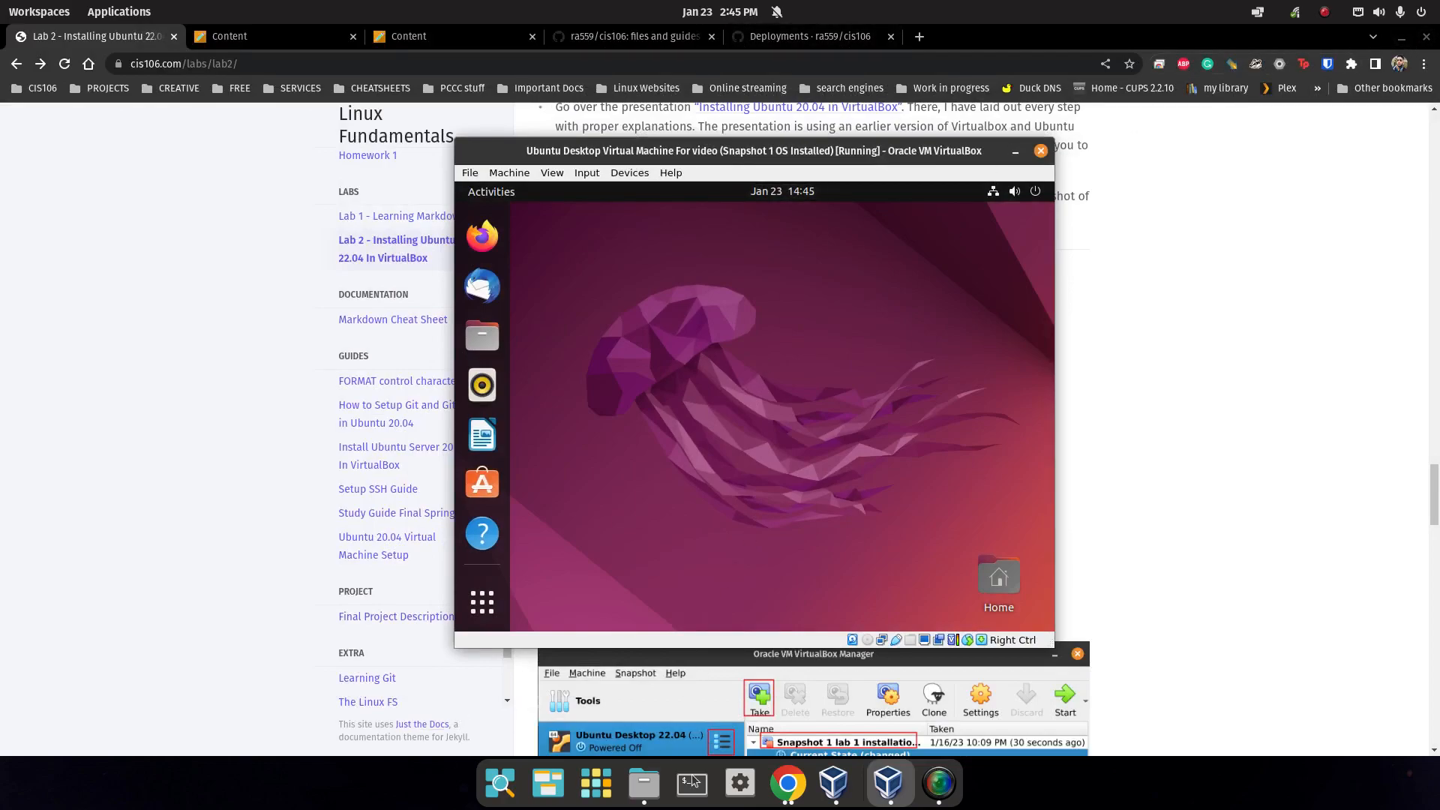
left_click(642, 784)
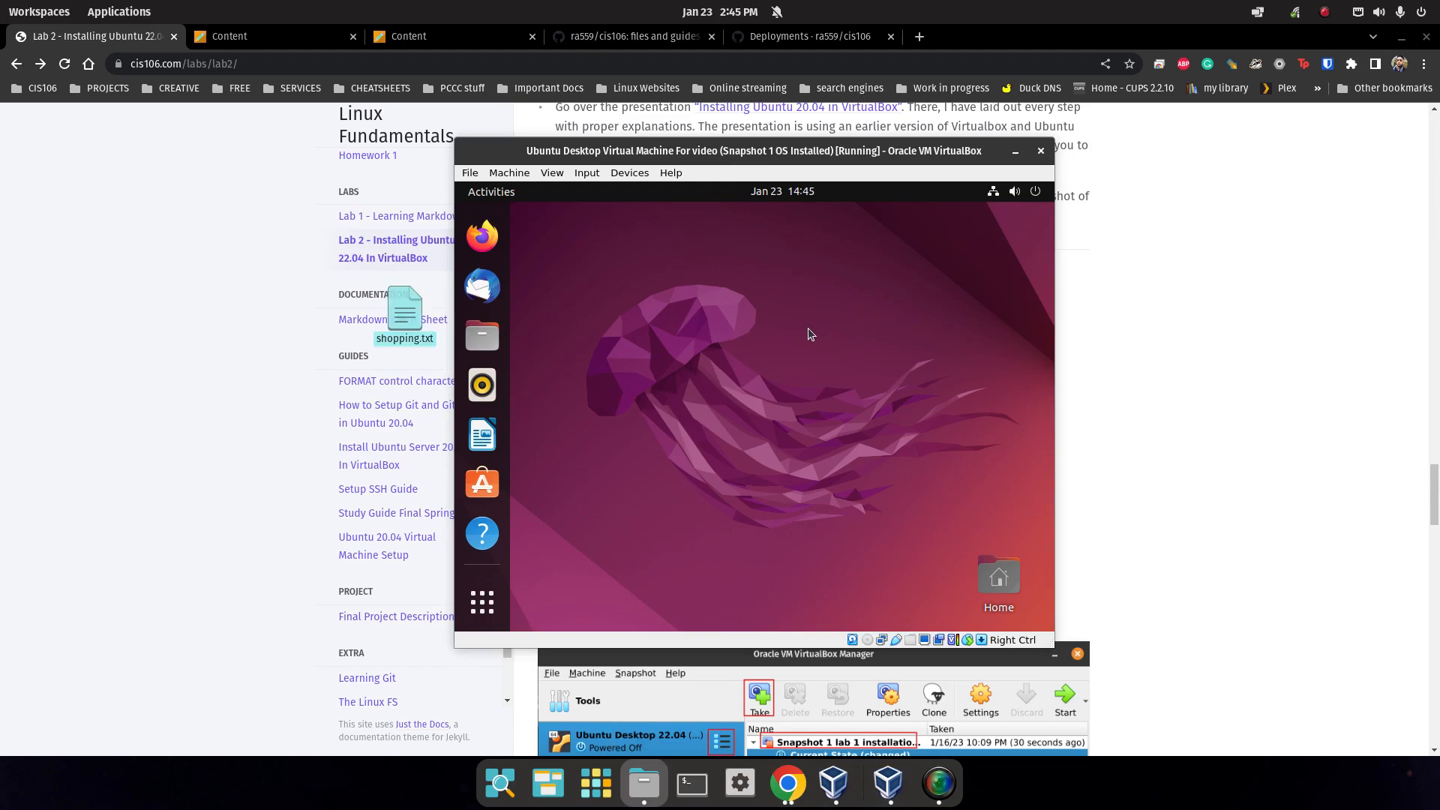
In Chrome's Lab 2 page, select the 'sudo apt install build-essential linux-headers' command.
left_click(1073, 385)
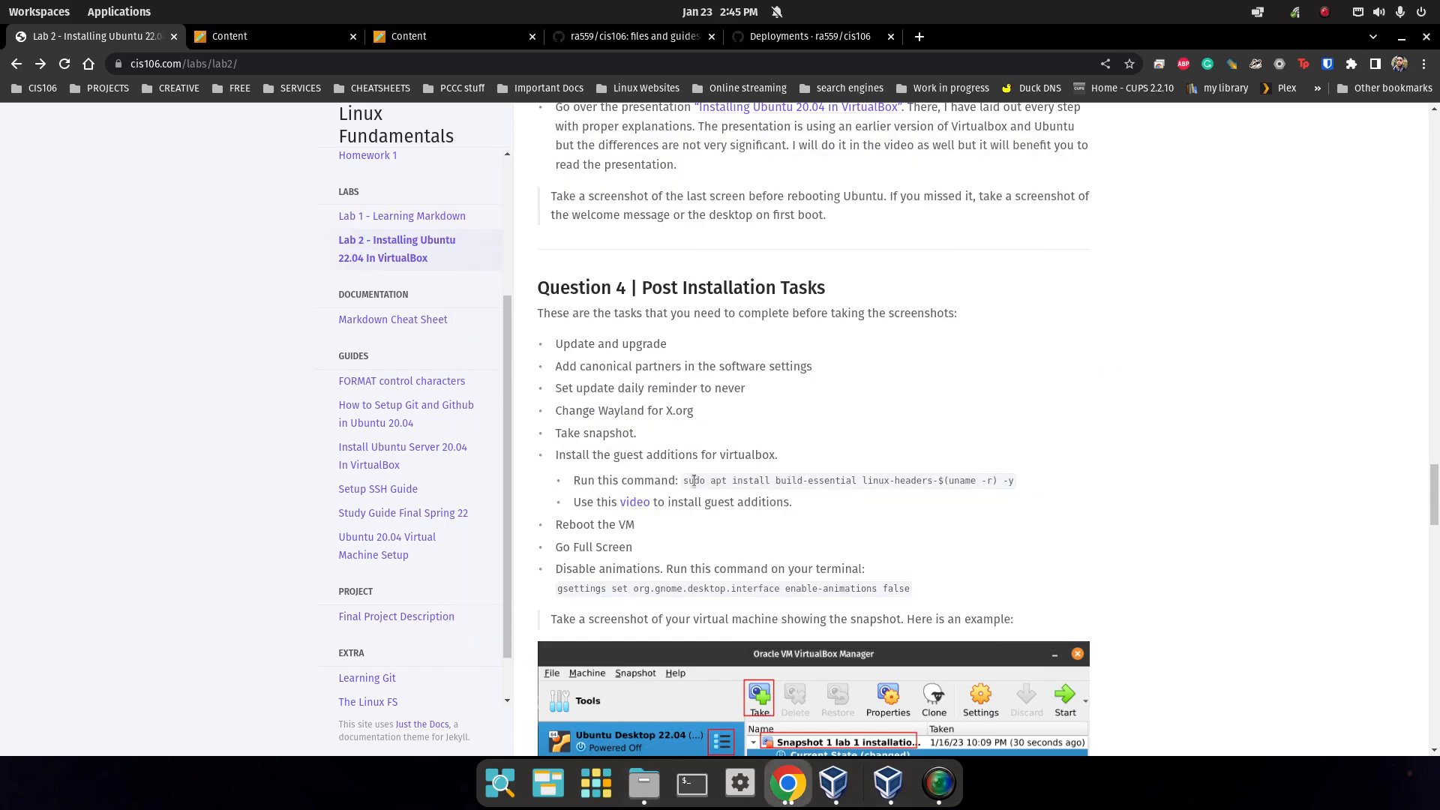
left_click_drag(687, 481, 964, 489)
left_click(805, 773)
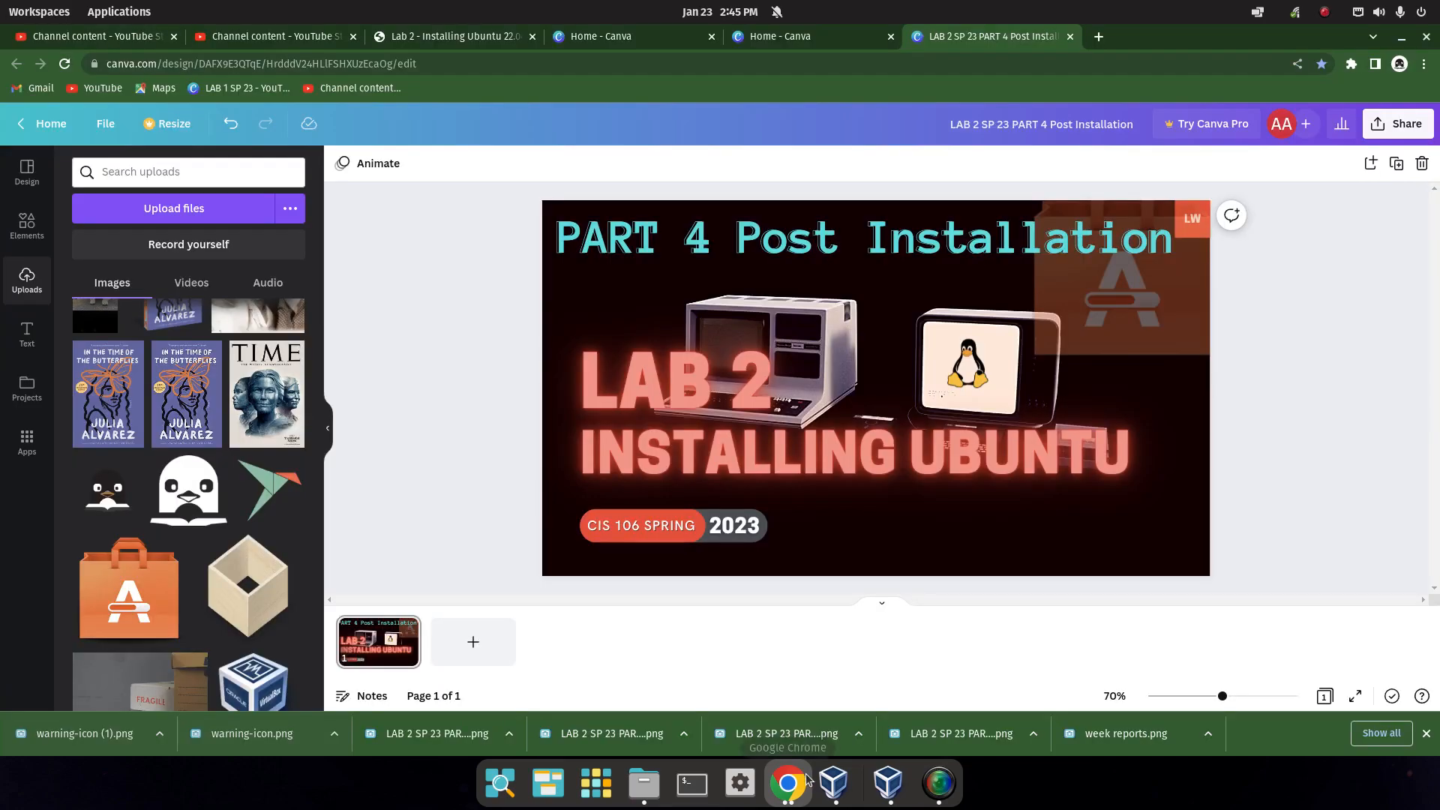
left_click(795, 788)
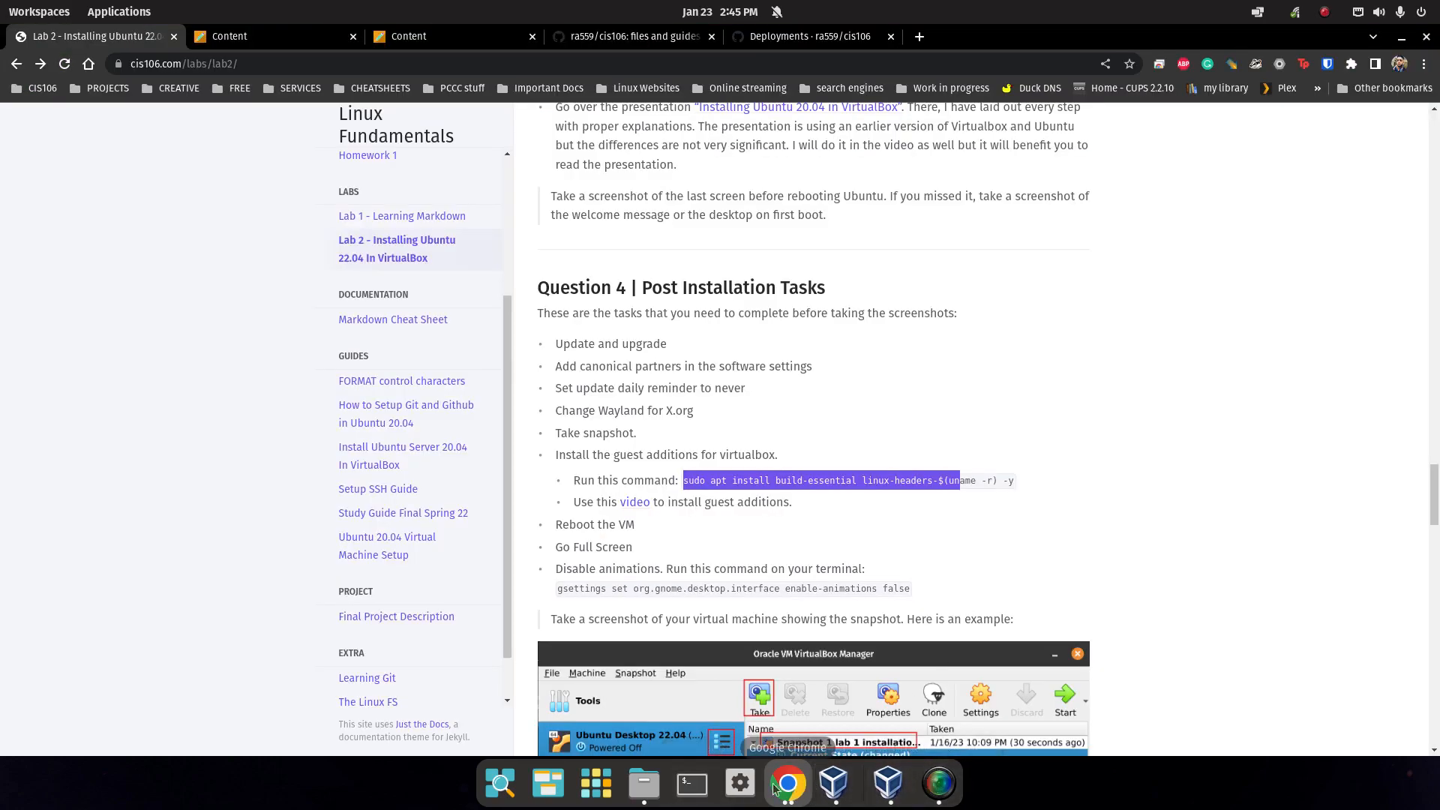
Minimize both Chrome windows and VirtualBox Manager, then drag the Ubuntu VM window larger.
left_click(912, 793)
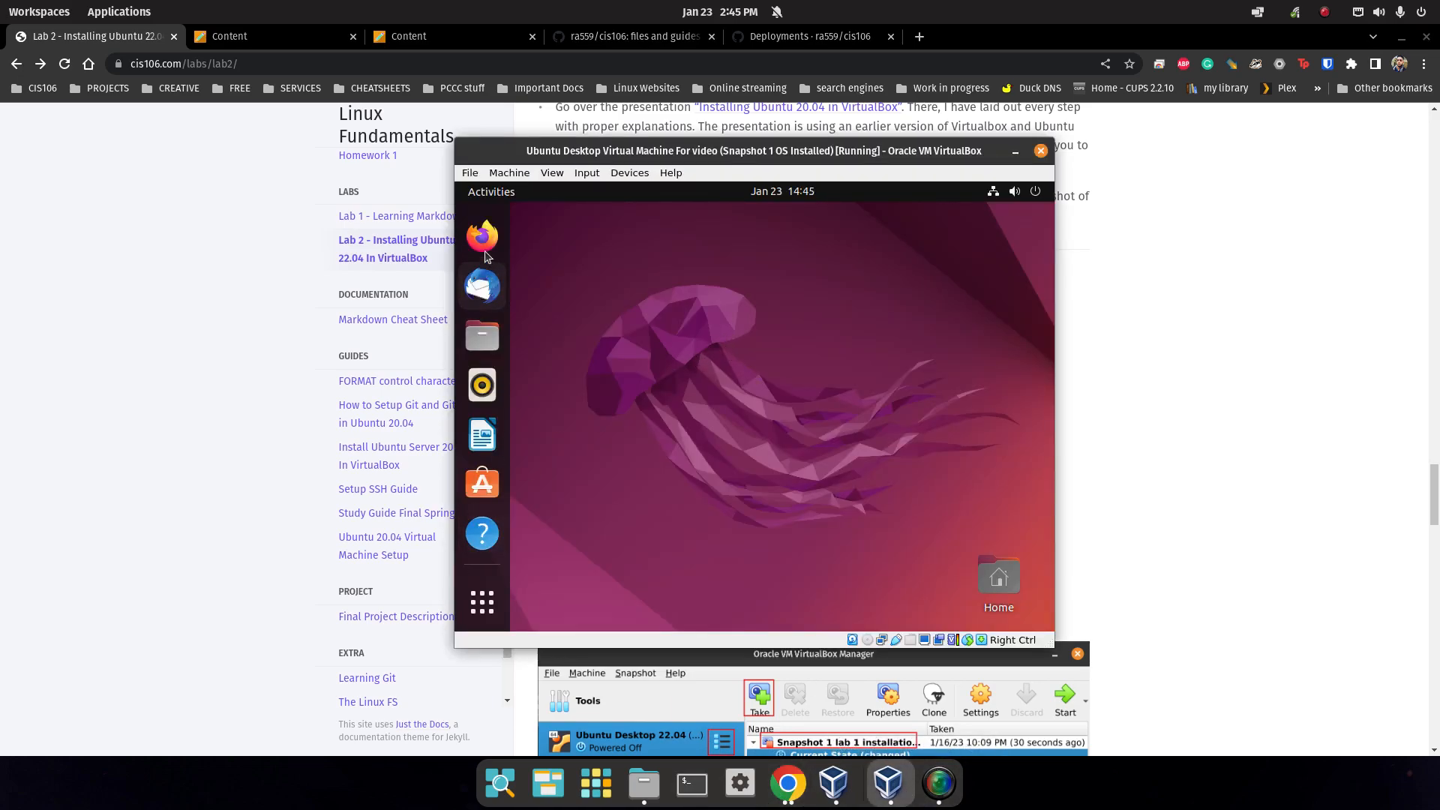
left_click(1401, 39)
left_click(1401, 36)
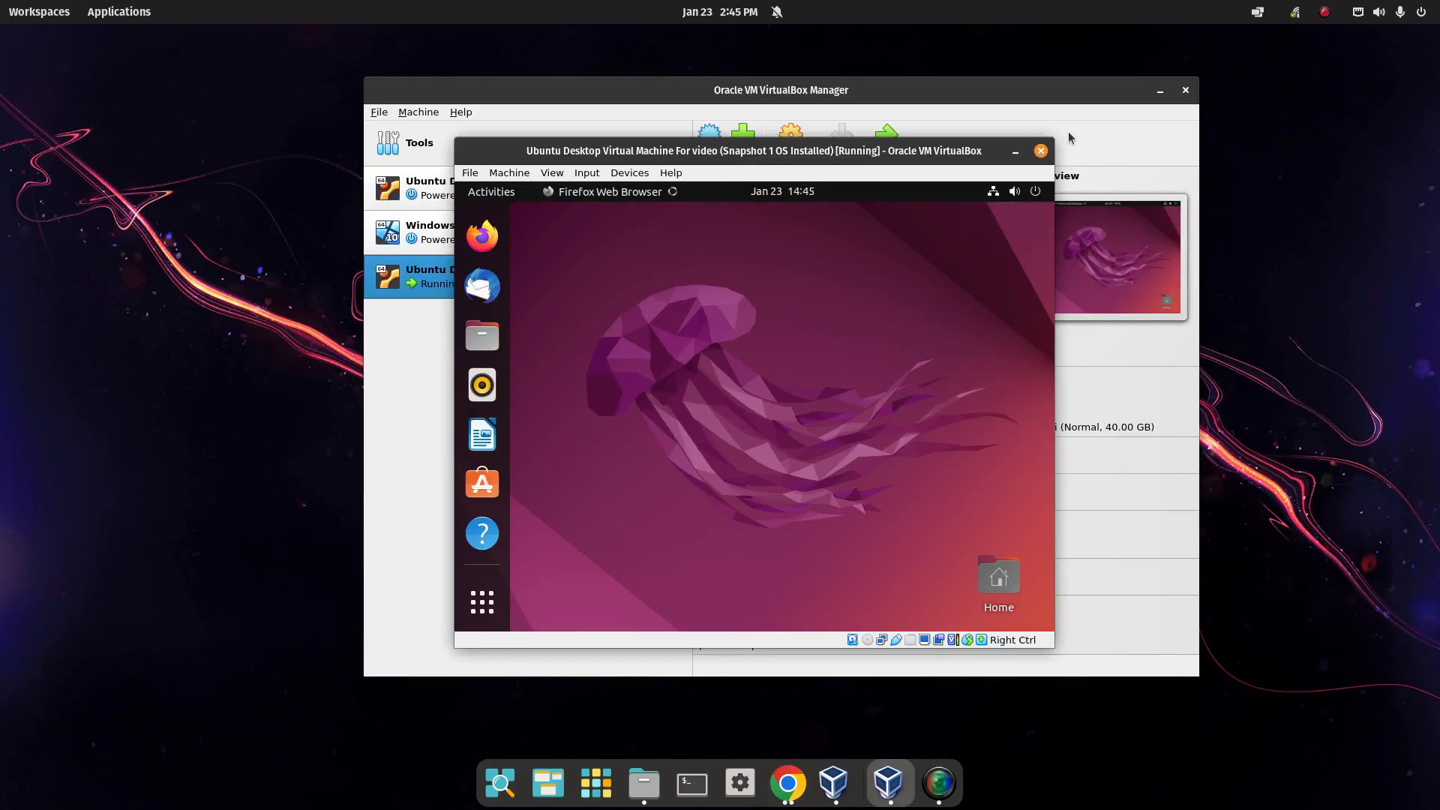
left_click(1159, 91)
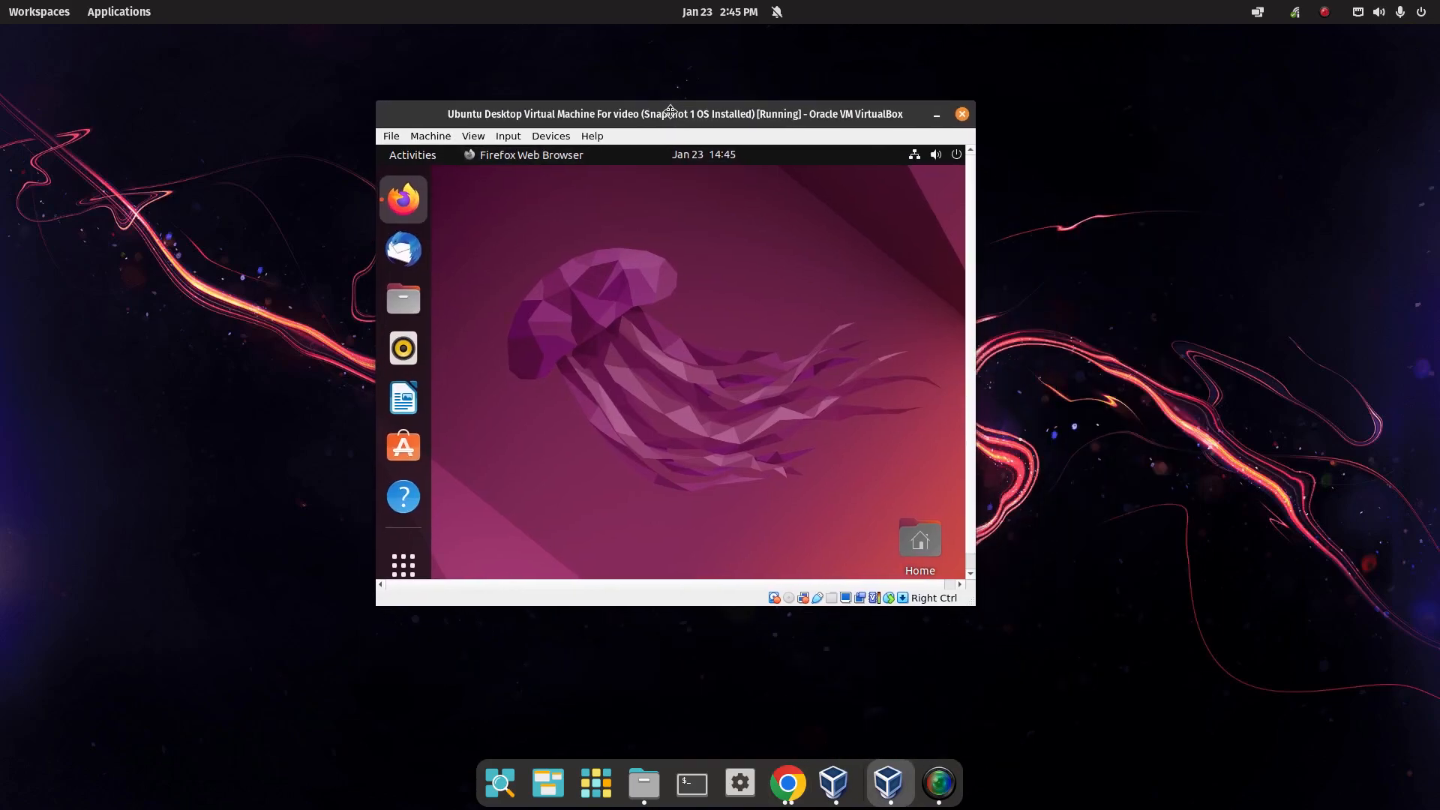
left_click_drag(974, 606, 1059, 689)
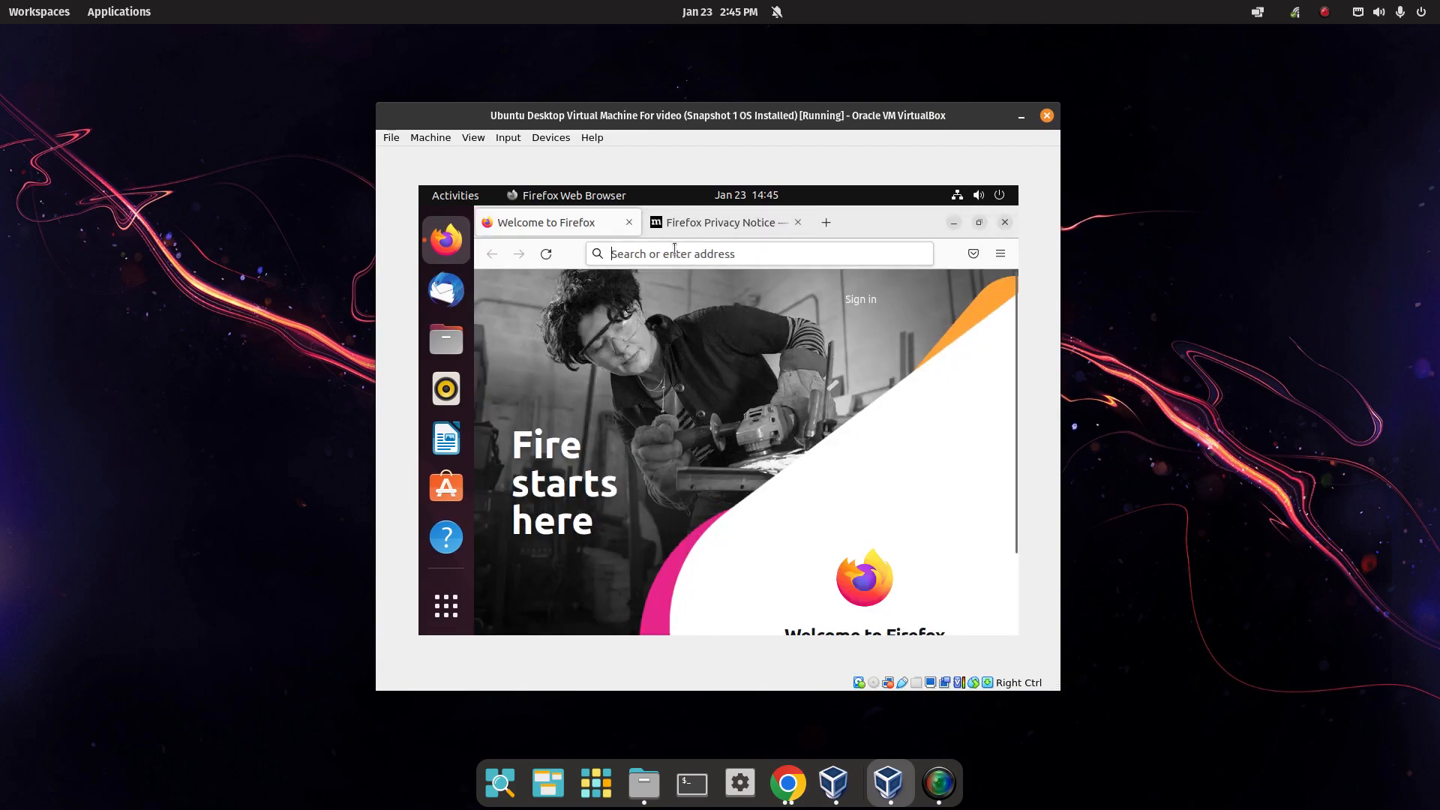
Load cis106.com in Firefox inside the guest.
left_click(674, 251)
type("cis106")
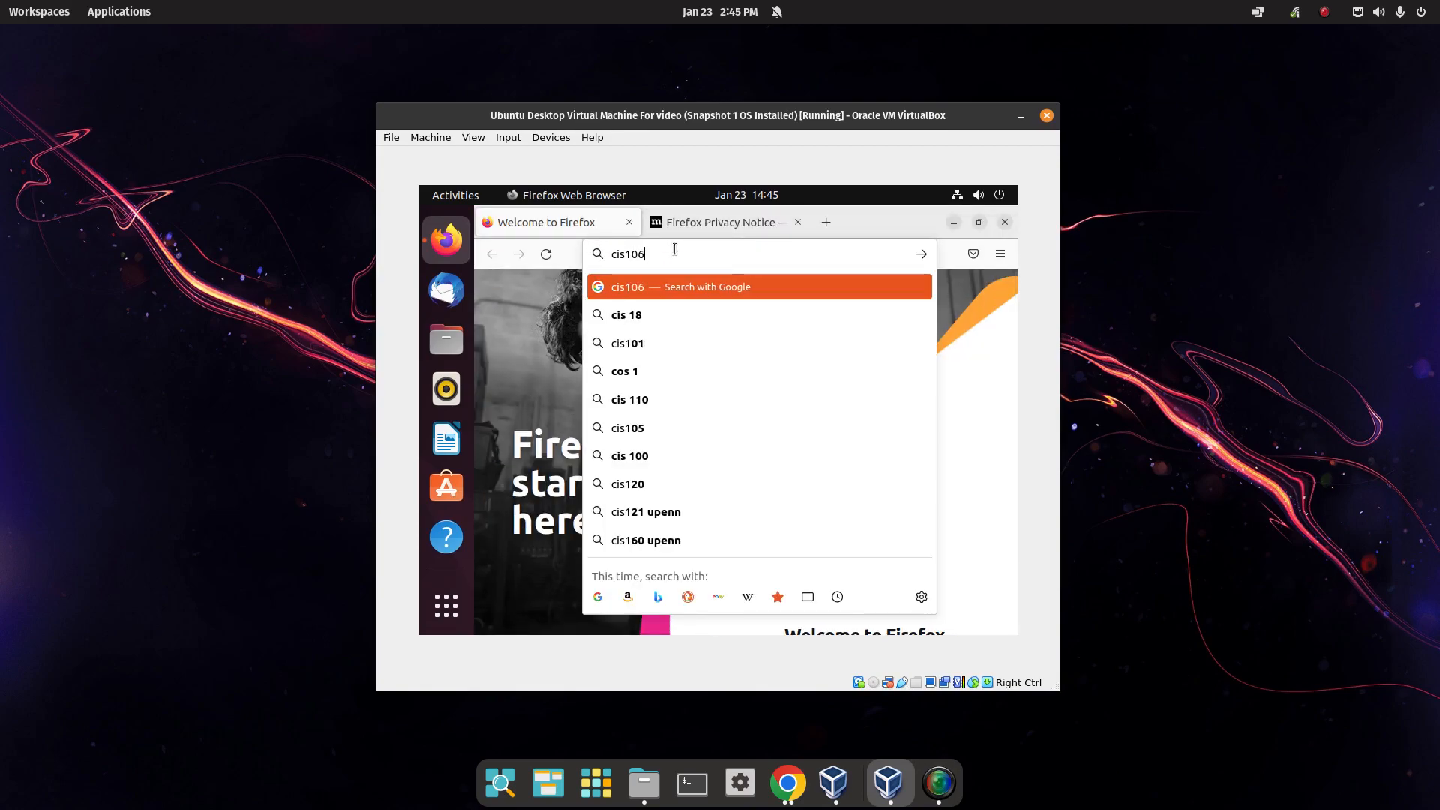
type(".com")
key("Return")
scroll(612, 450, "down", 10)
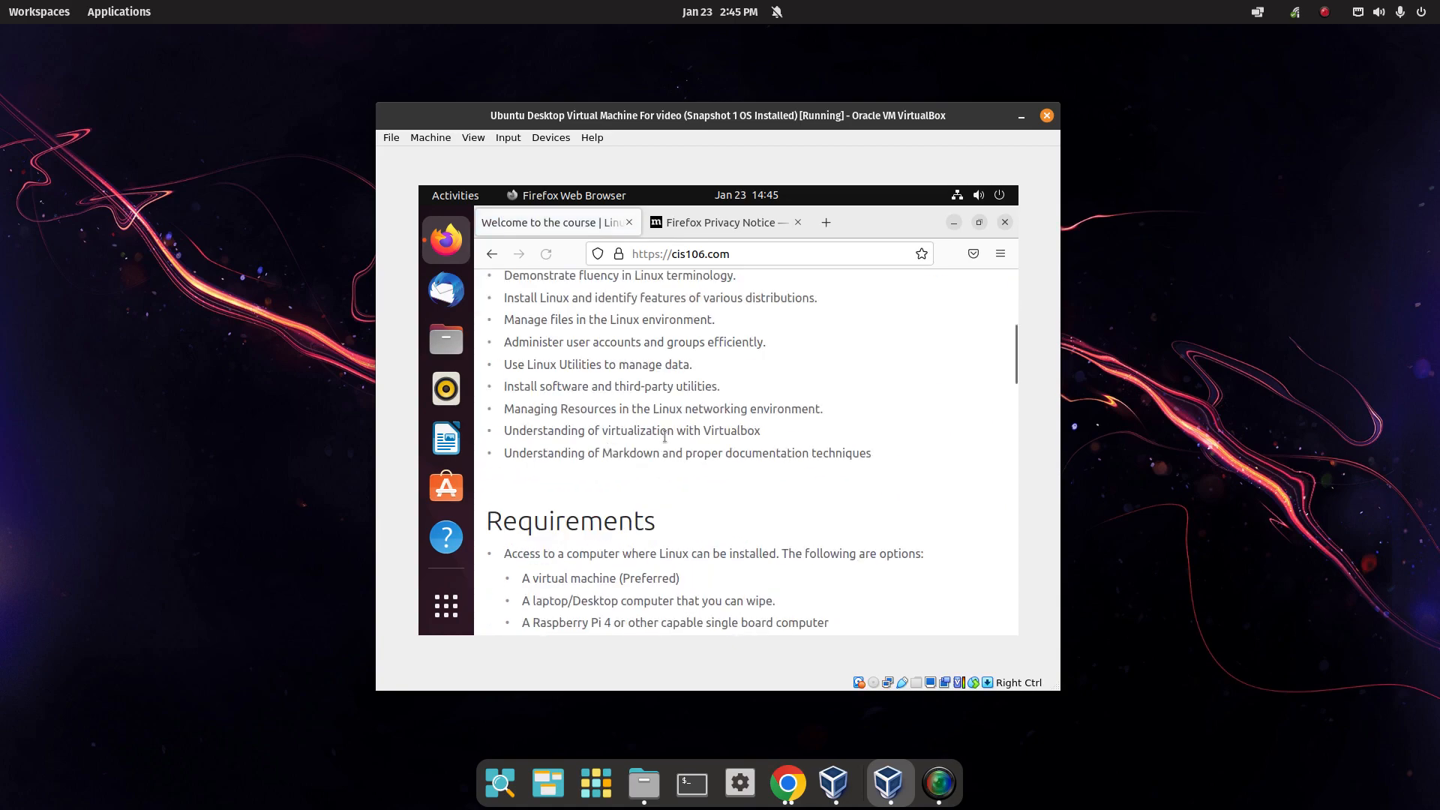
scroll(930, 353, "up", 9)
Go to the Lab 2 page via the site navigation and select Question 4's guest additions install command.
left_click(1001, 259)
left_click(684, 317)
left_click(998, 292)
scroll(566, 475, "down", 6)
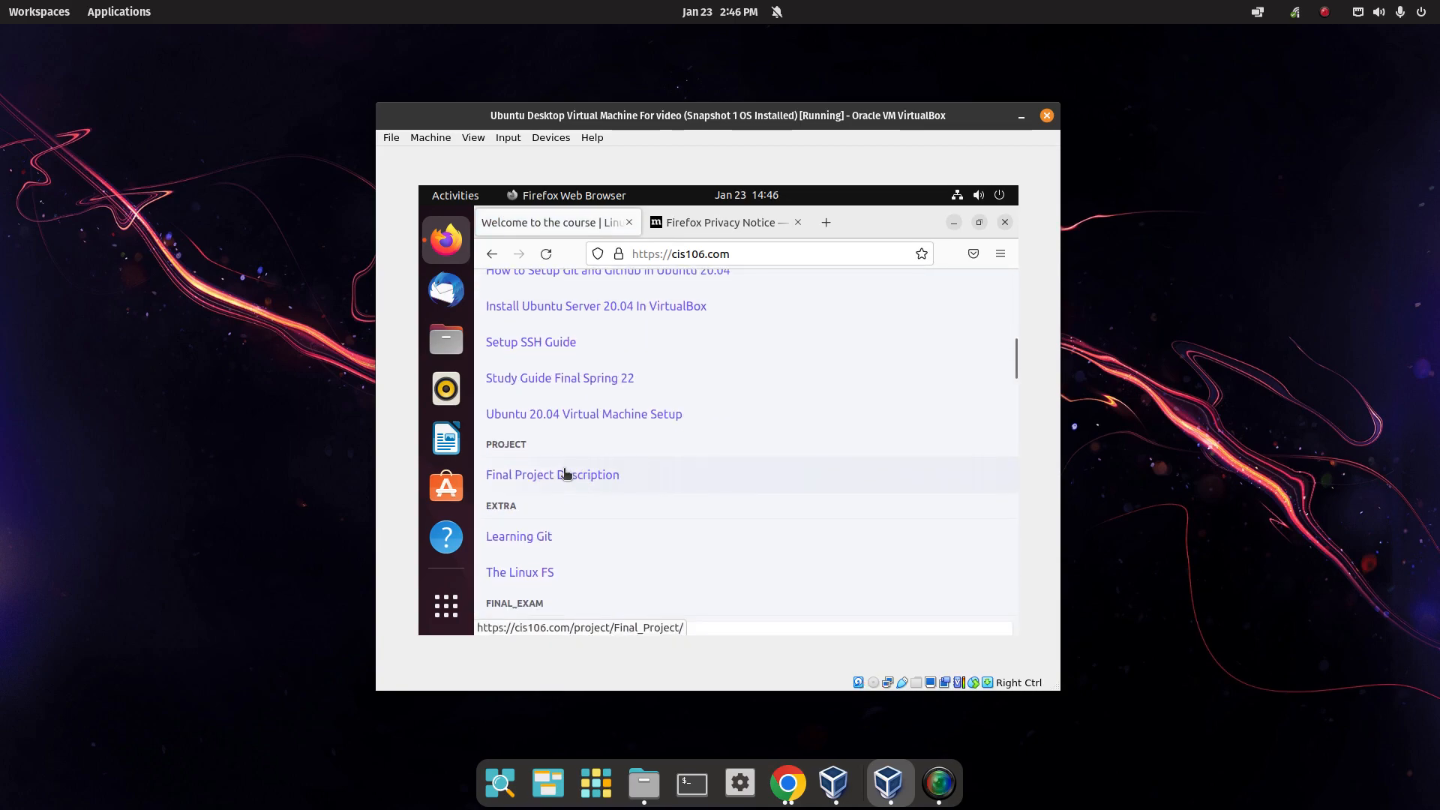
scroll(562, 473, "up", 4)
left_click(563, 471)
scroll(632, 486, "down", 15)
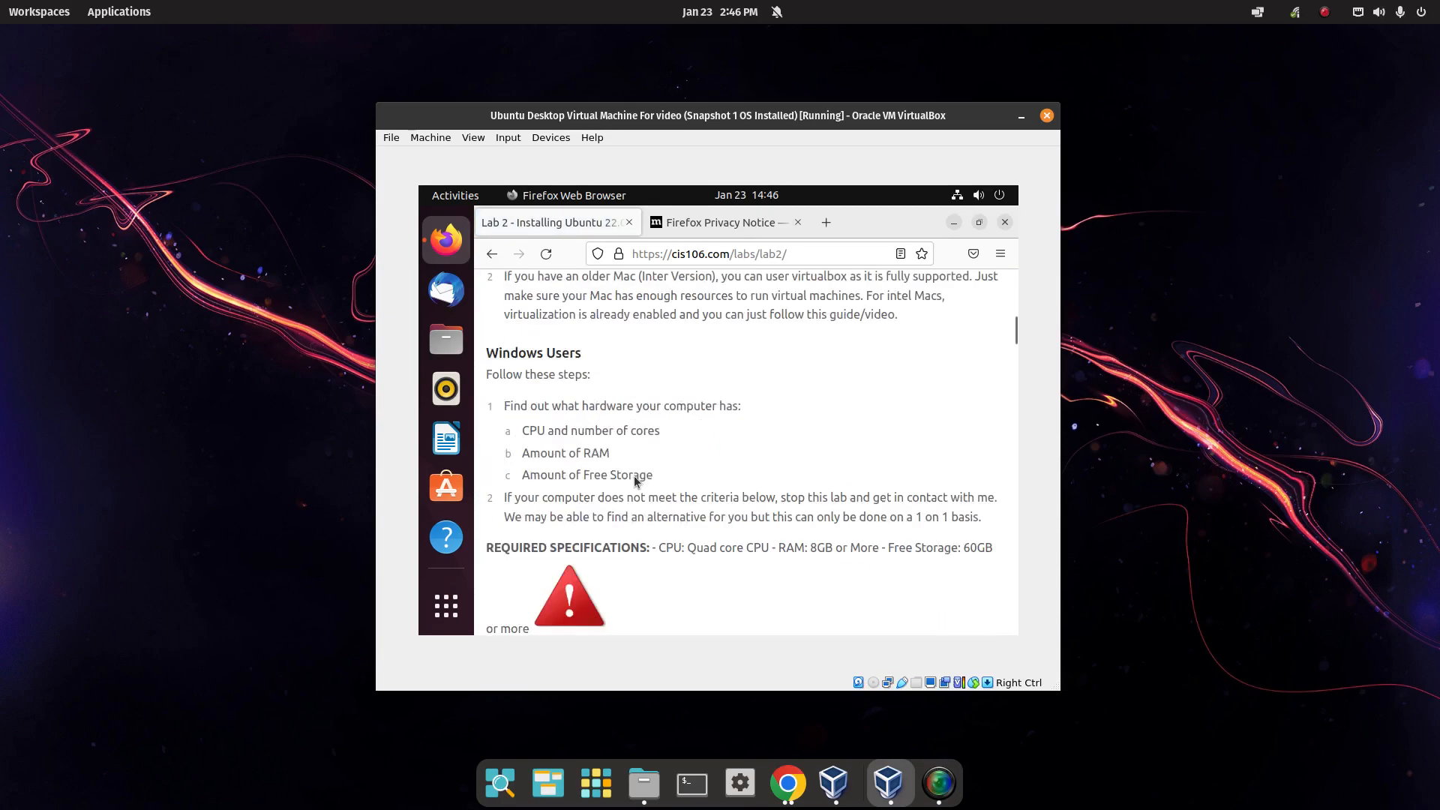
scroll(633, 486, "down", 20)
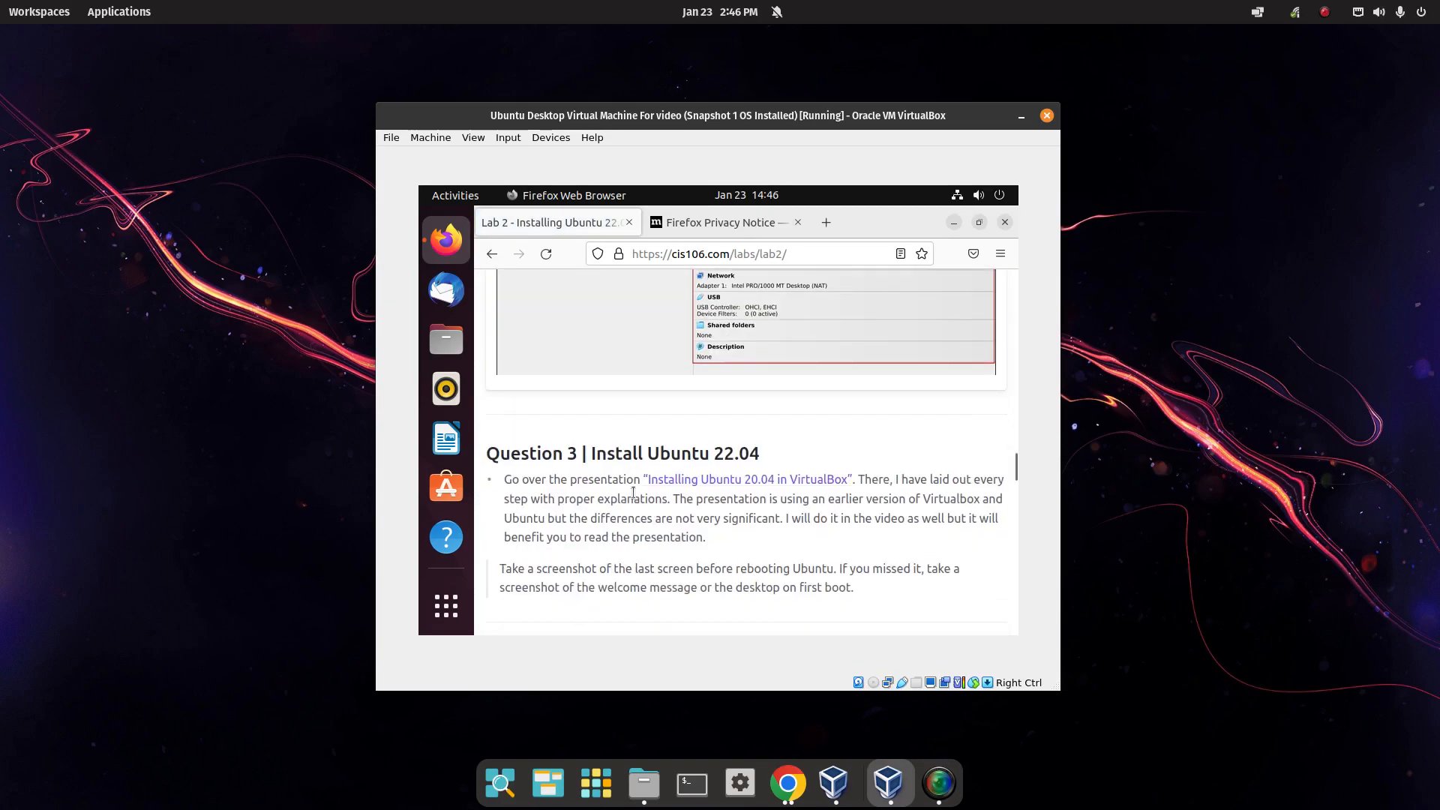
left_click_drag(630, 511, 955, 515)
Copy the build-essential install command and open a Terminal in the guest.
right_click(955, 516)
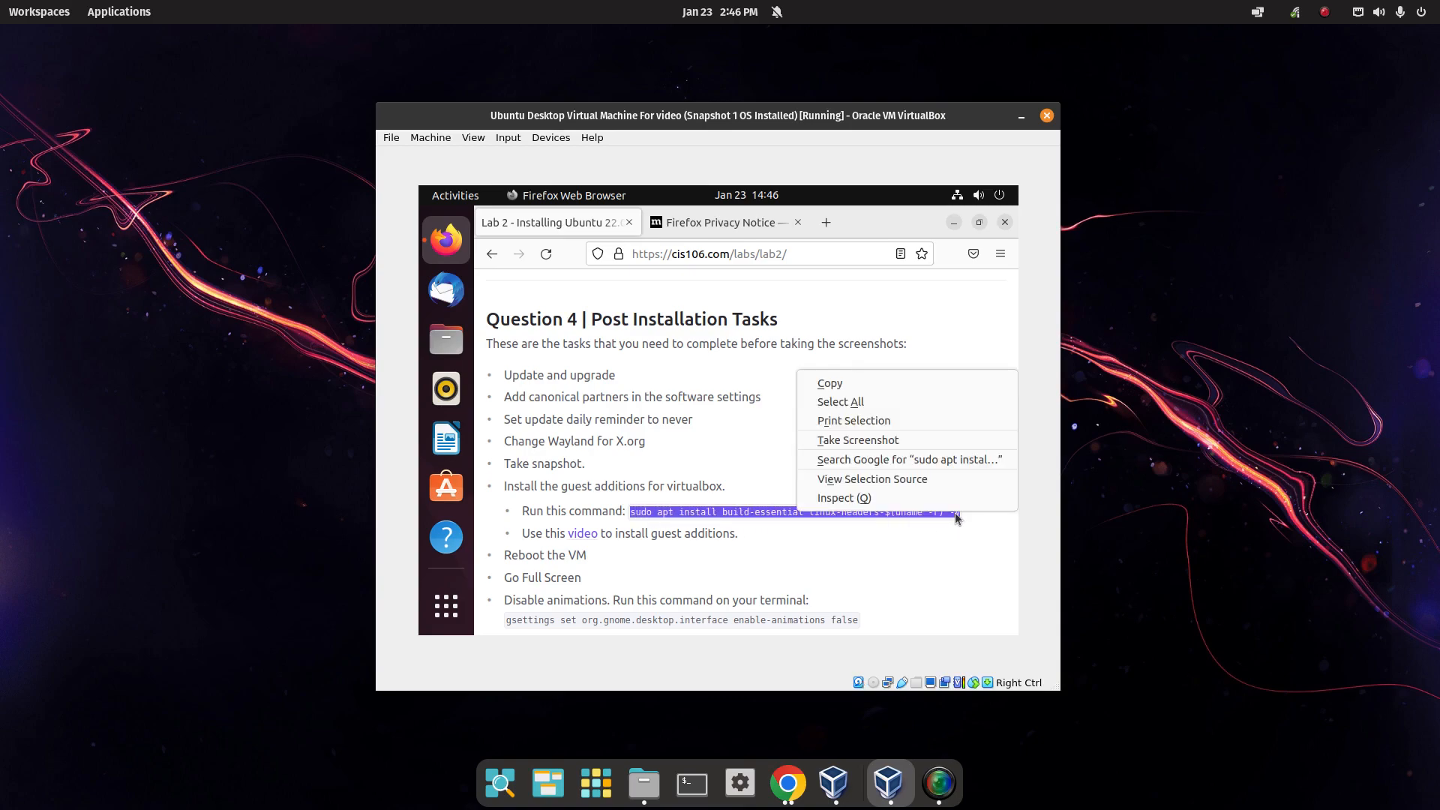
left_click(829, 379)
left_click(453, 609)
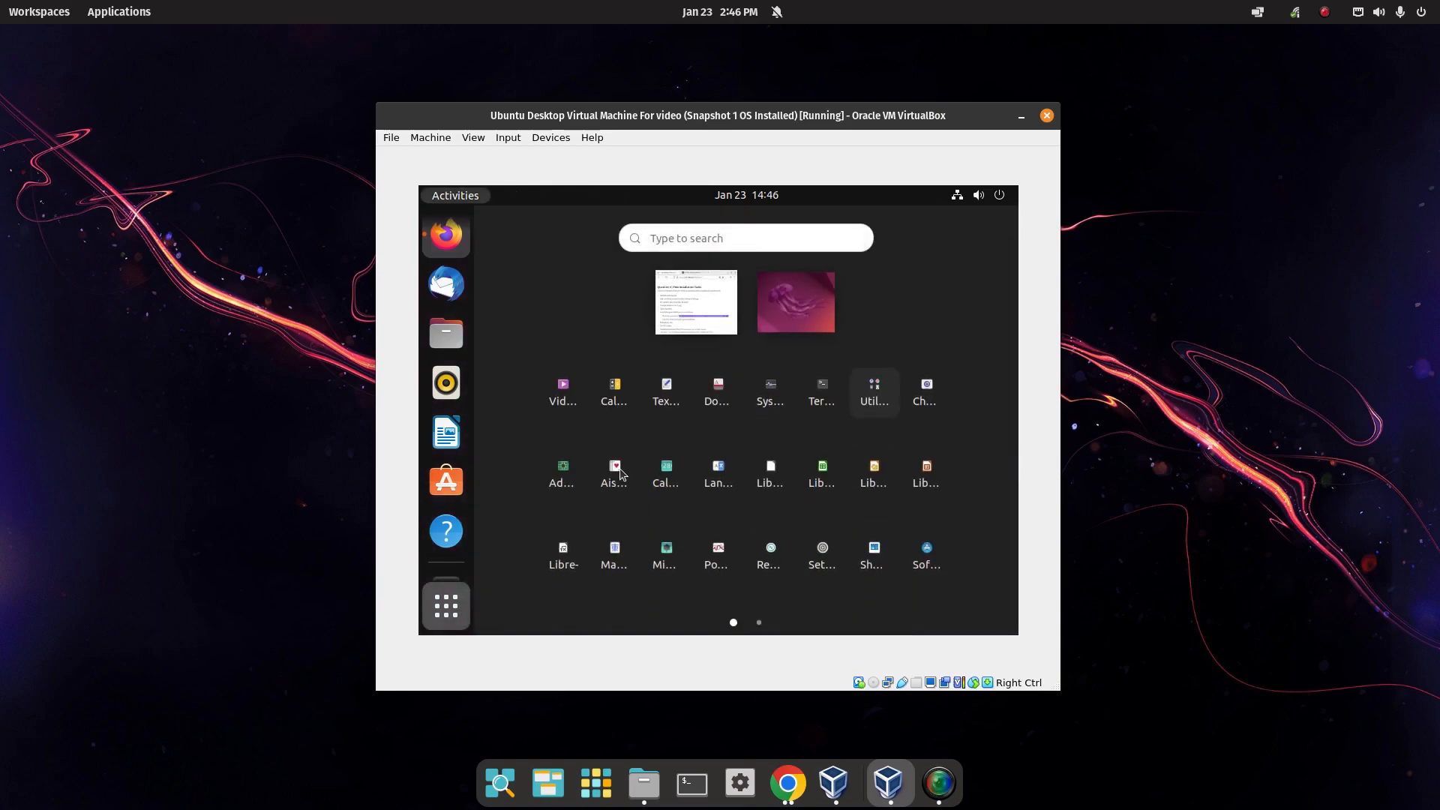
left_click(830, 398)
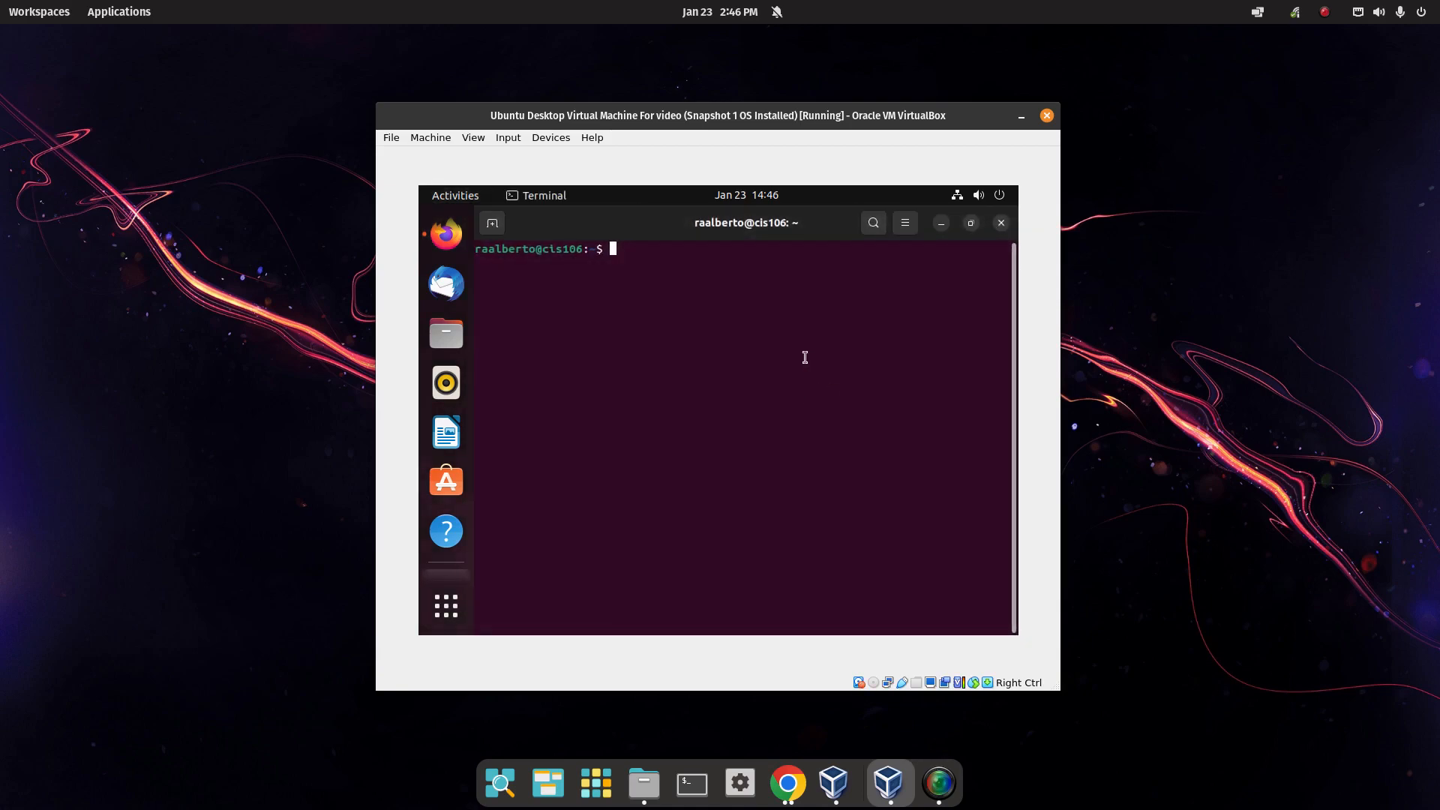
left_click(1002, 224)
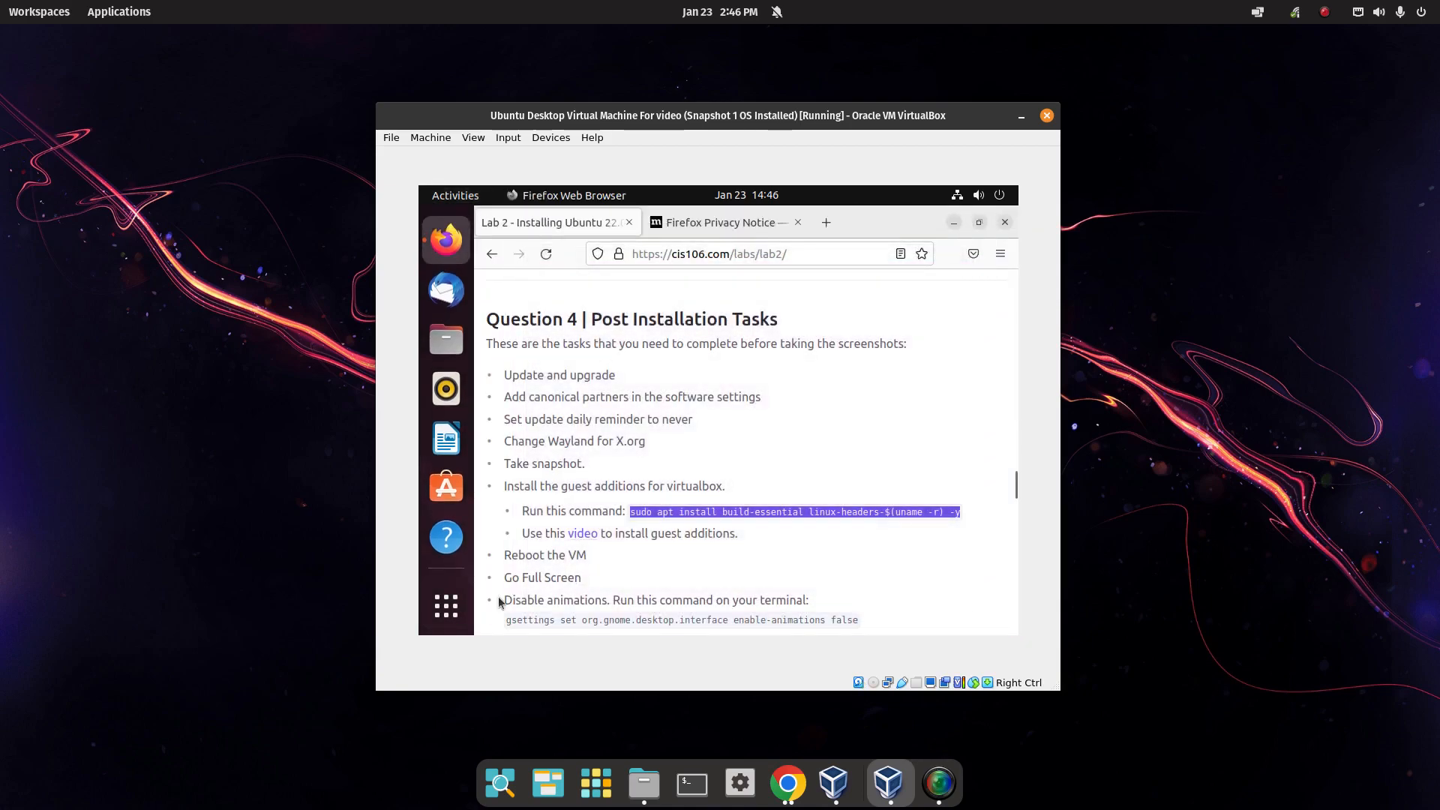
left_click(460, 605)
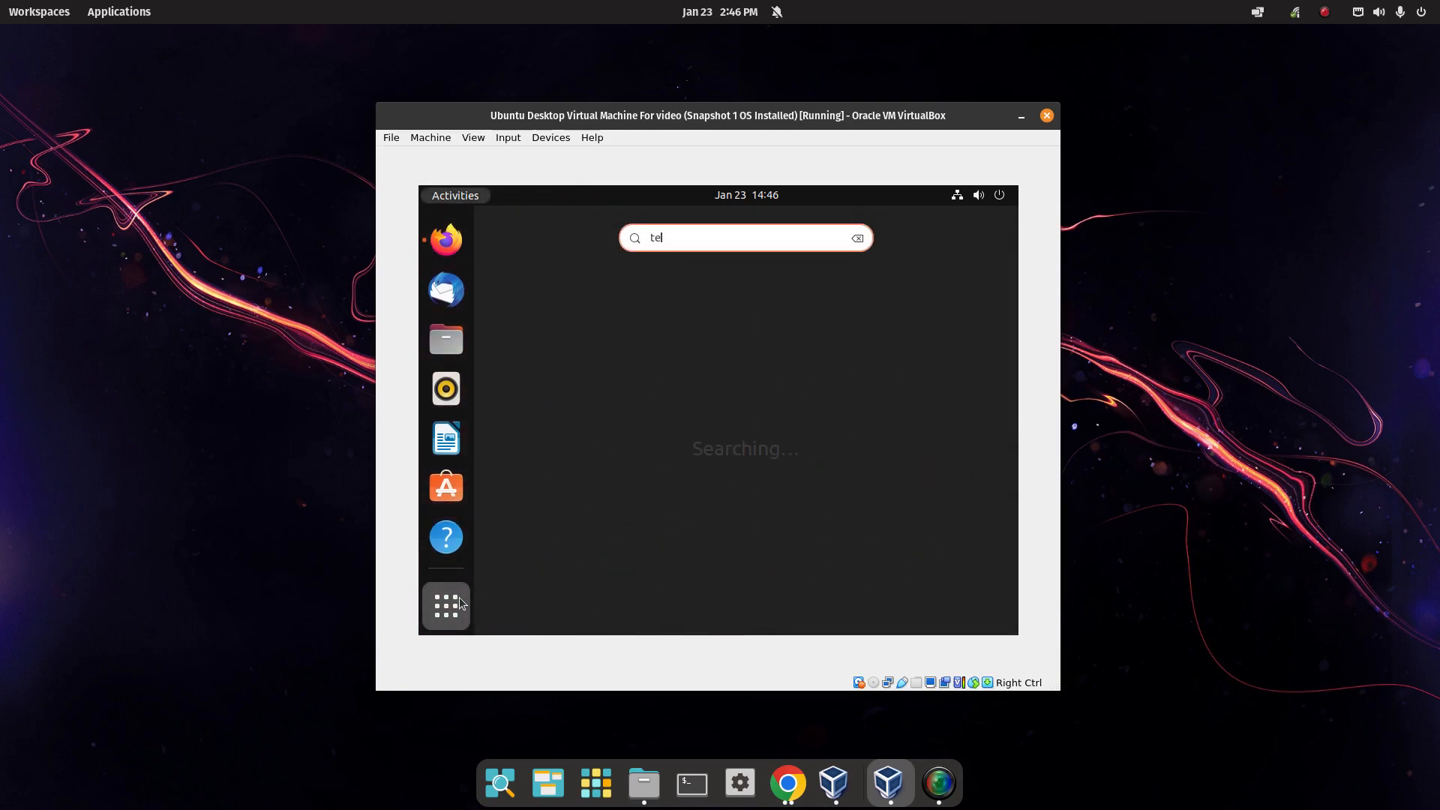
key("Return")
Paste and run the install command with the sudo password, then go back to Firefox.
right_click(684, 321)
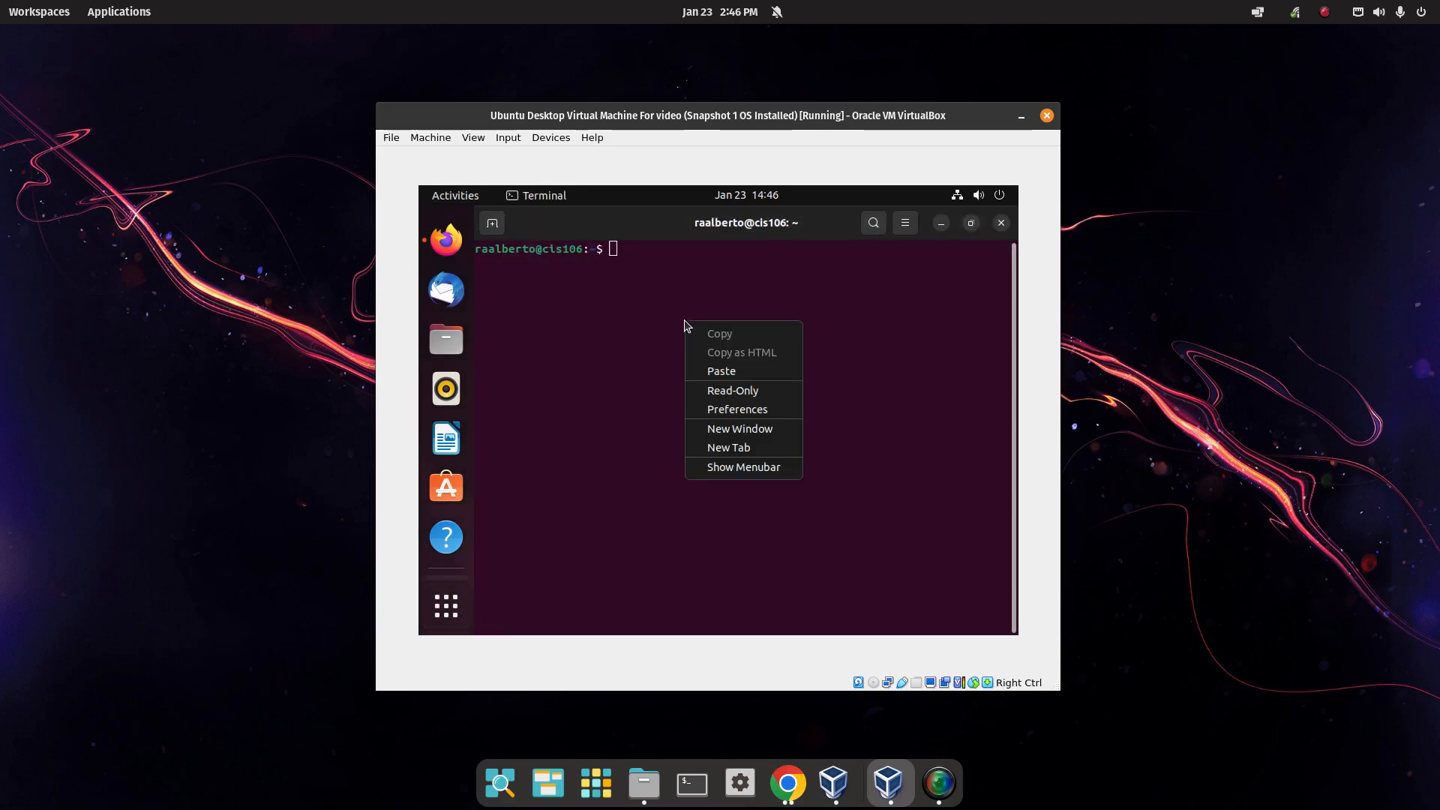
left_click(705, 372)
key("Return")
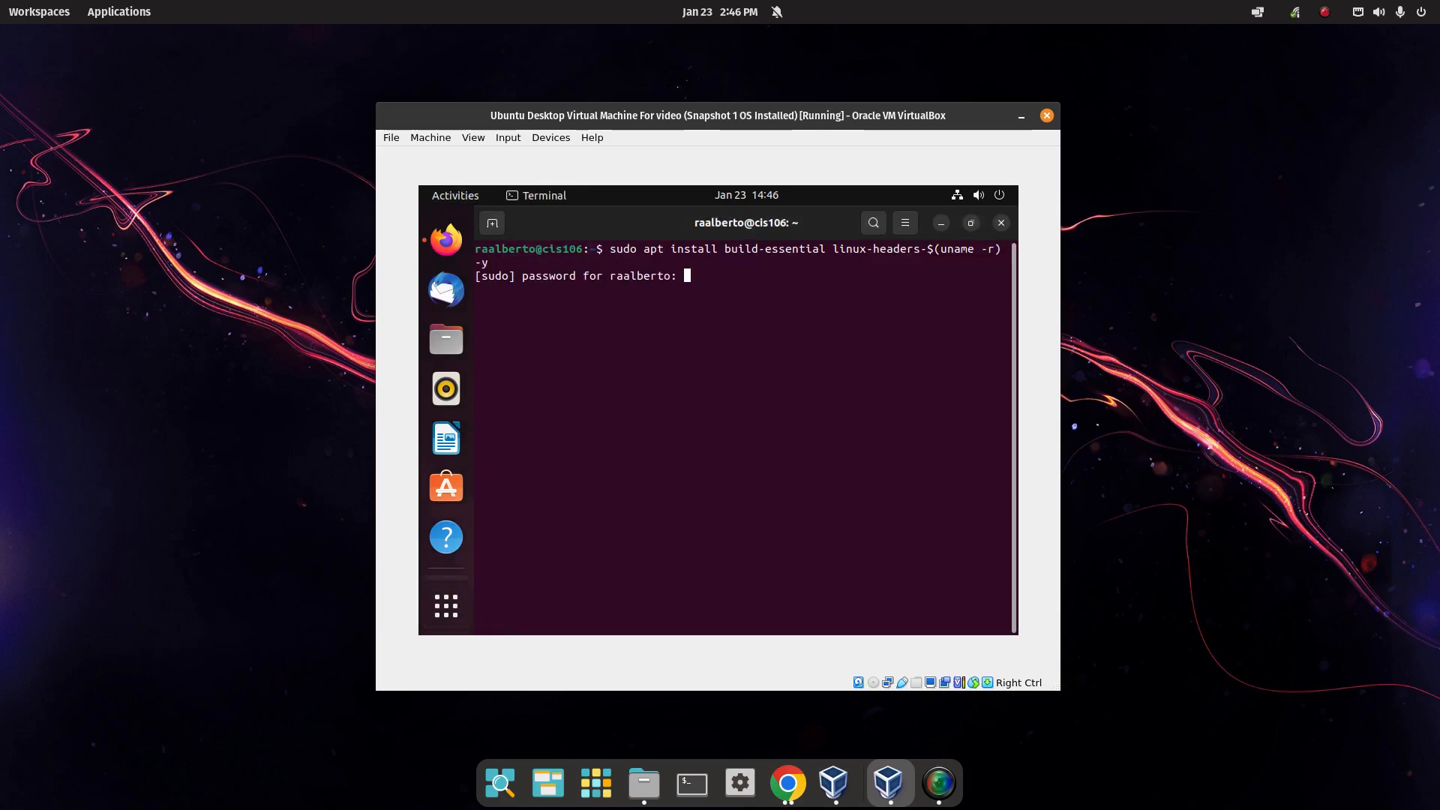
key("Return")
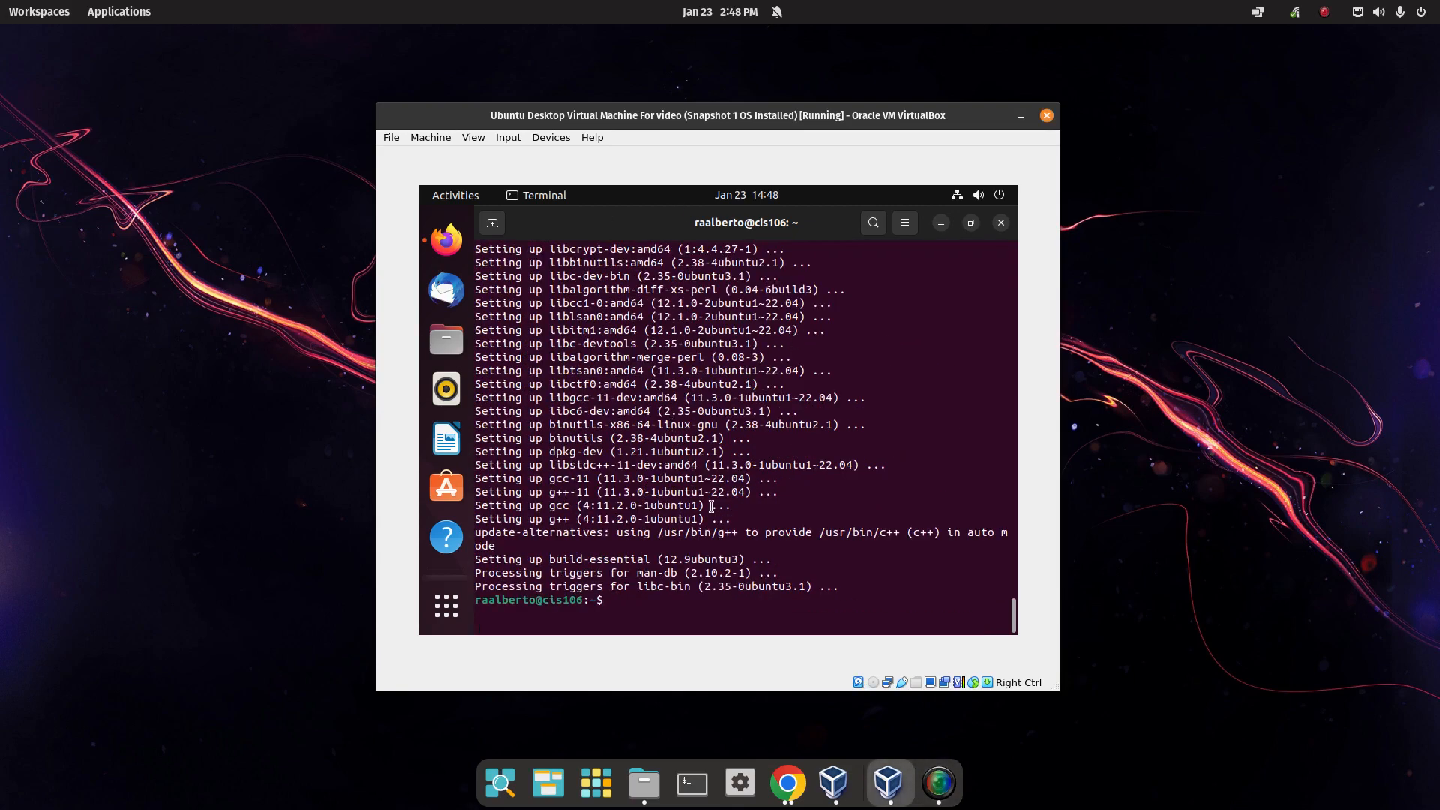
left_click(1000, 222)
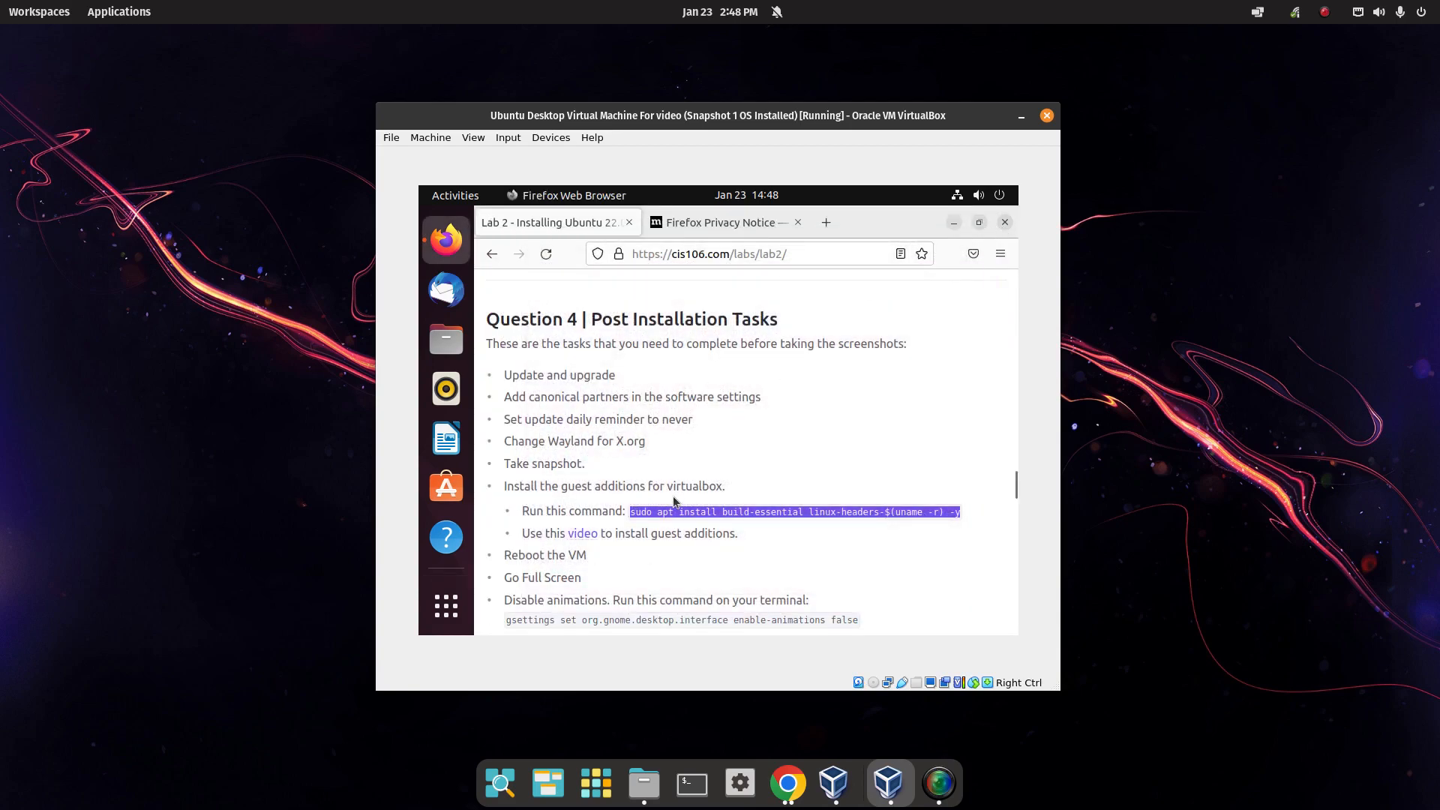
Close Firefox's privacy notice tab, minimize Firefox, and insert the VBox_GAs_7.0.4 Guest Additions CD.
left_click(734, 534)
left_click(798, 222)
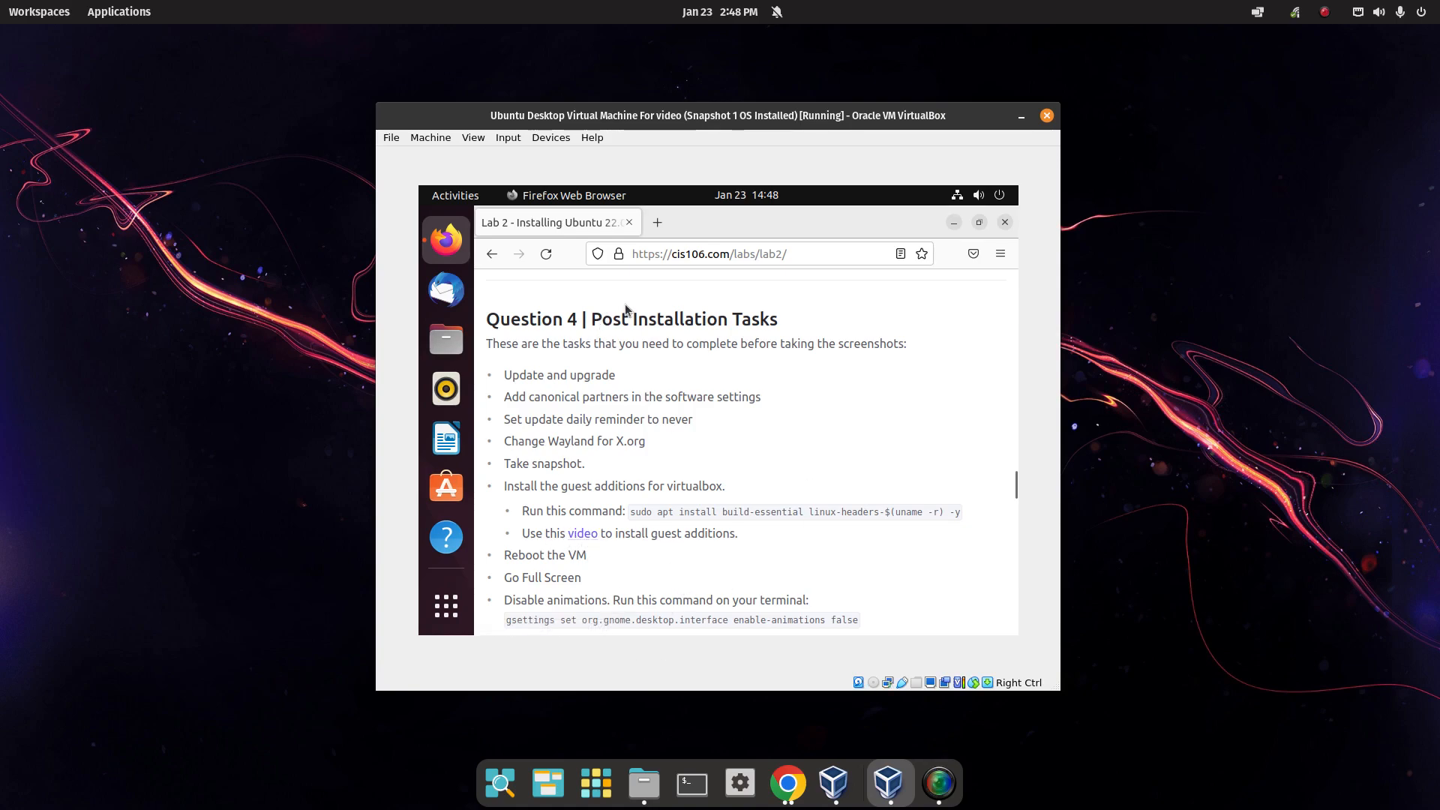
left_click(953, 224)
left_click(552, 141)
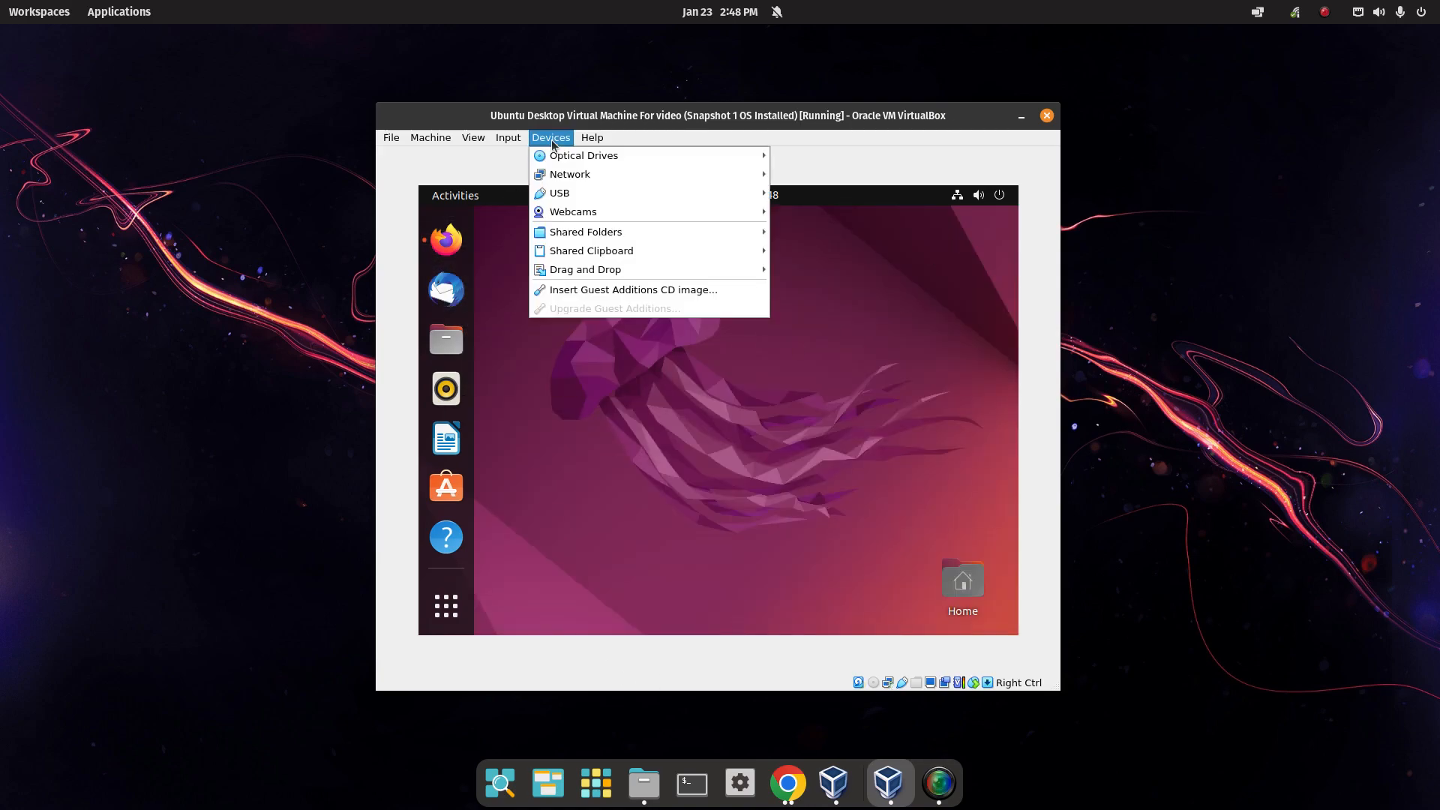
left_click(583, 289)
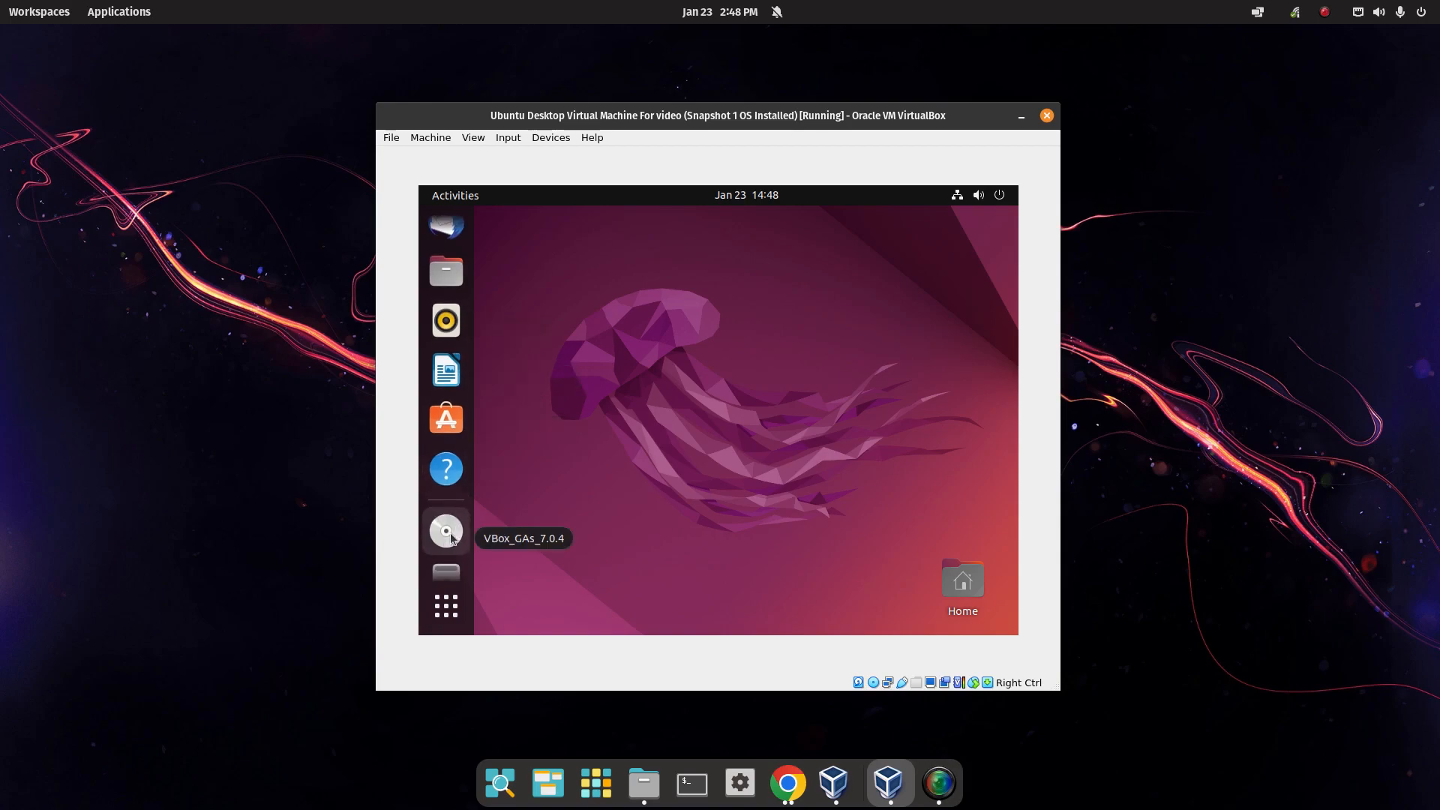
Open a terminal in the VBox_GAs_7.0.4 disc and run sudo ./VBoxLinuxAdditions.run with the account password.
left_click(449, 534)
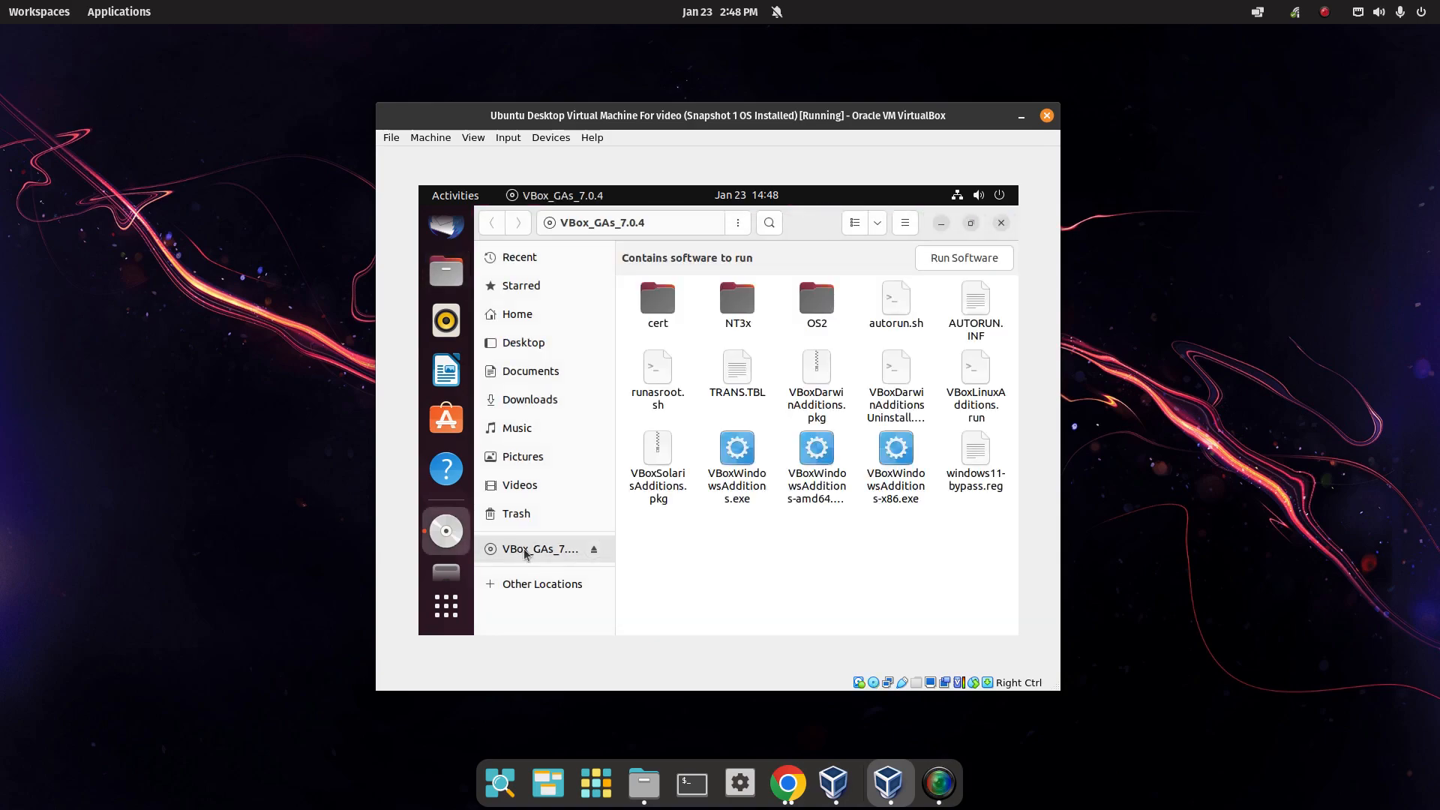
right_click(738, 535)
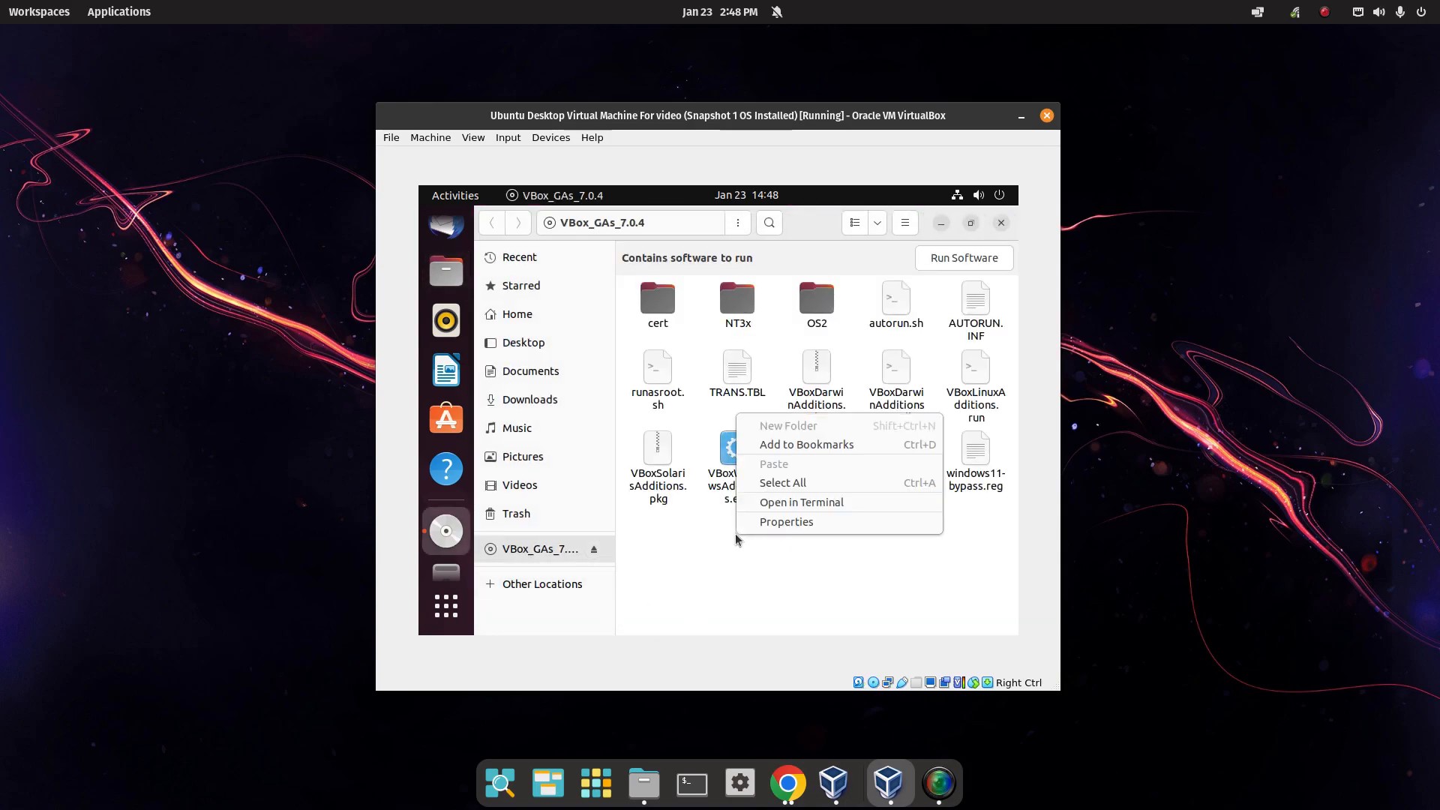
left_click(789, 504)
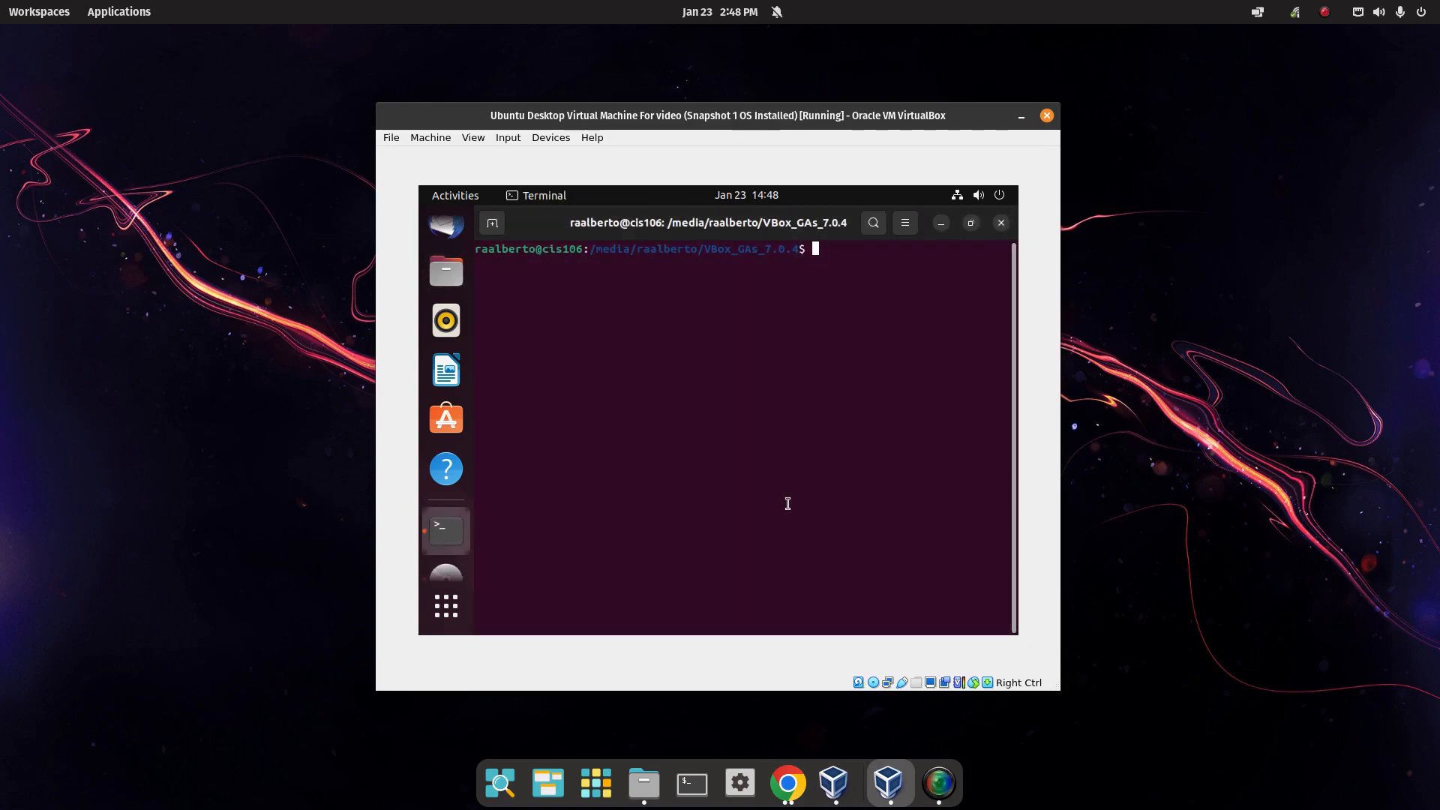
type("sudo ./")
type("V")
key("Tab")
key("Tab")
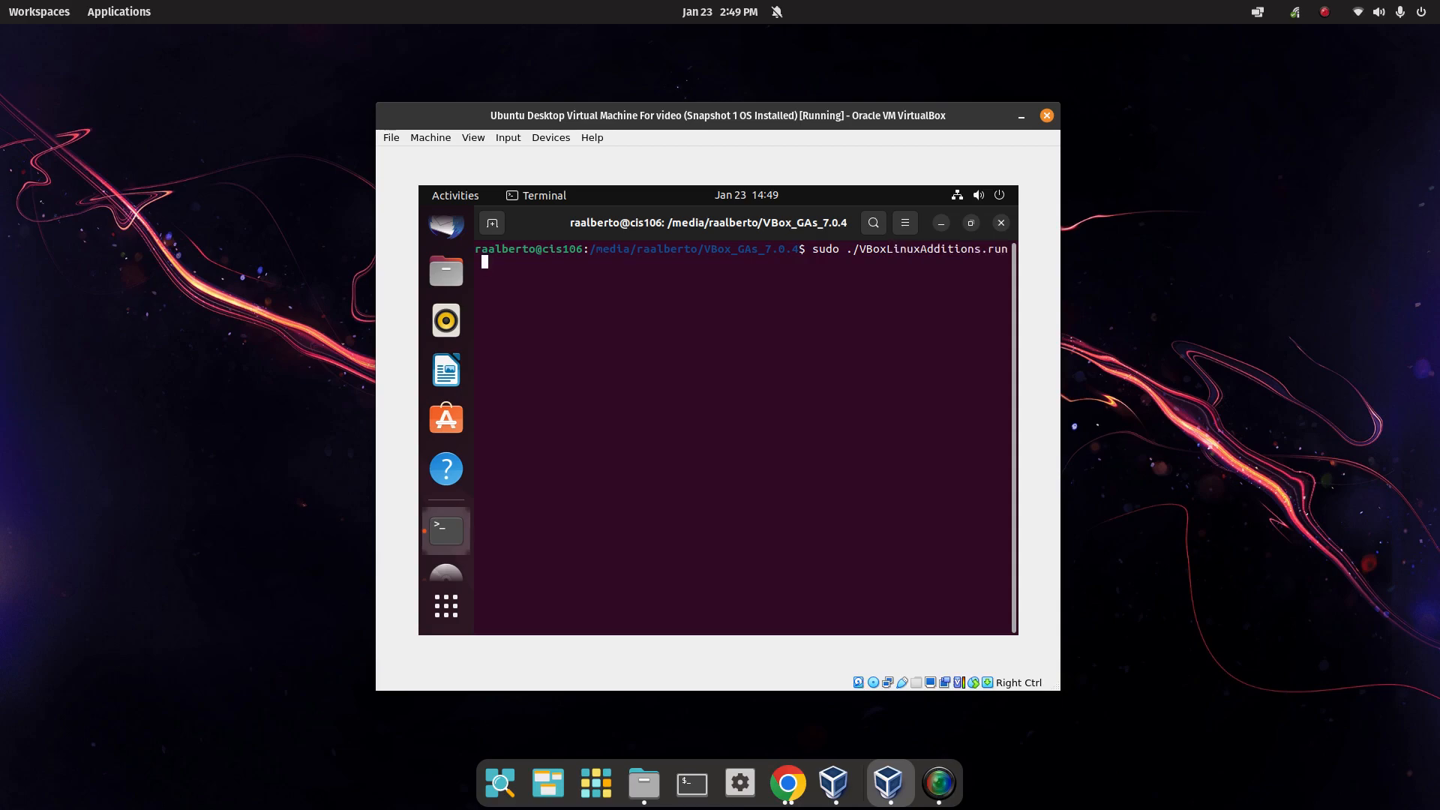
key("Return")
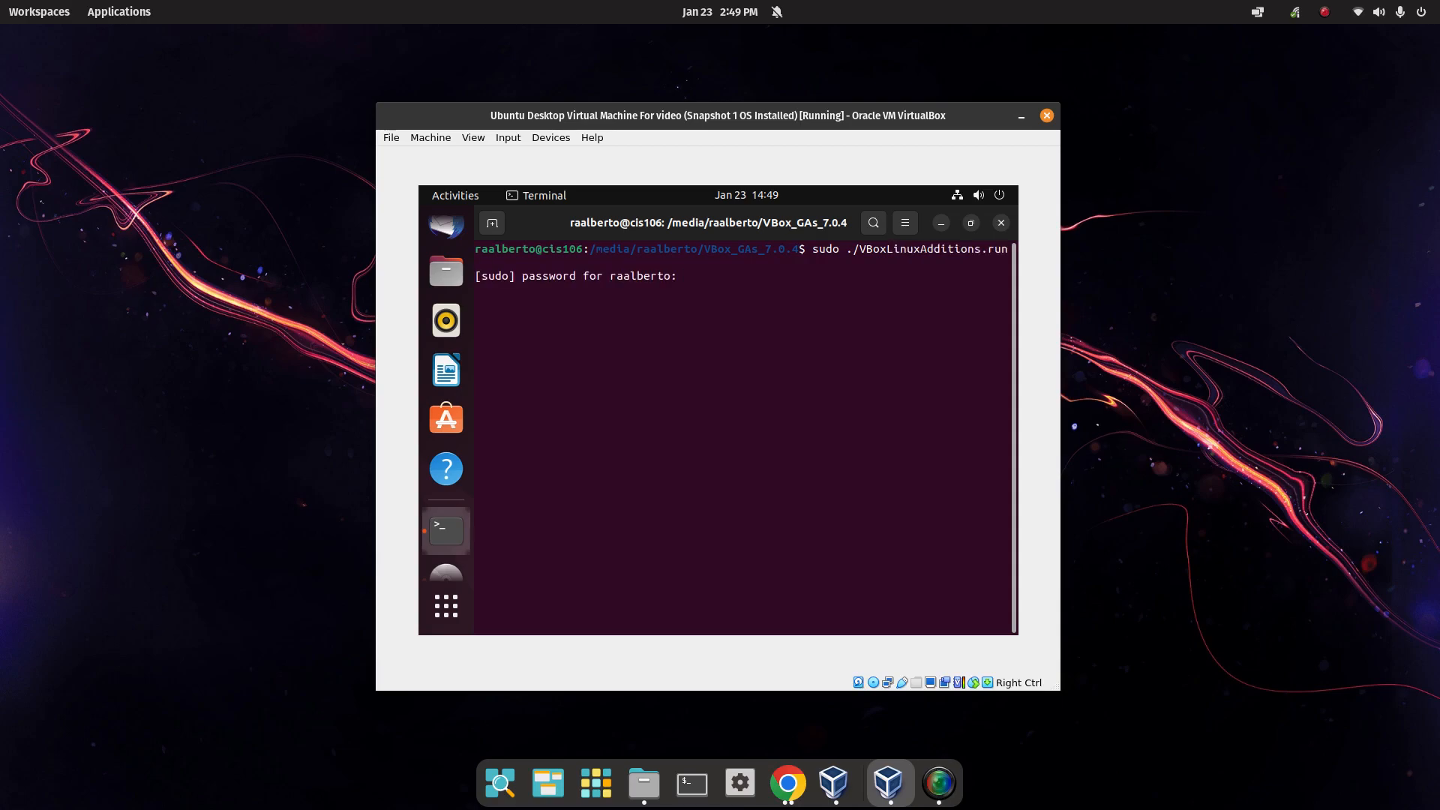
key("Return")
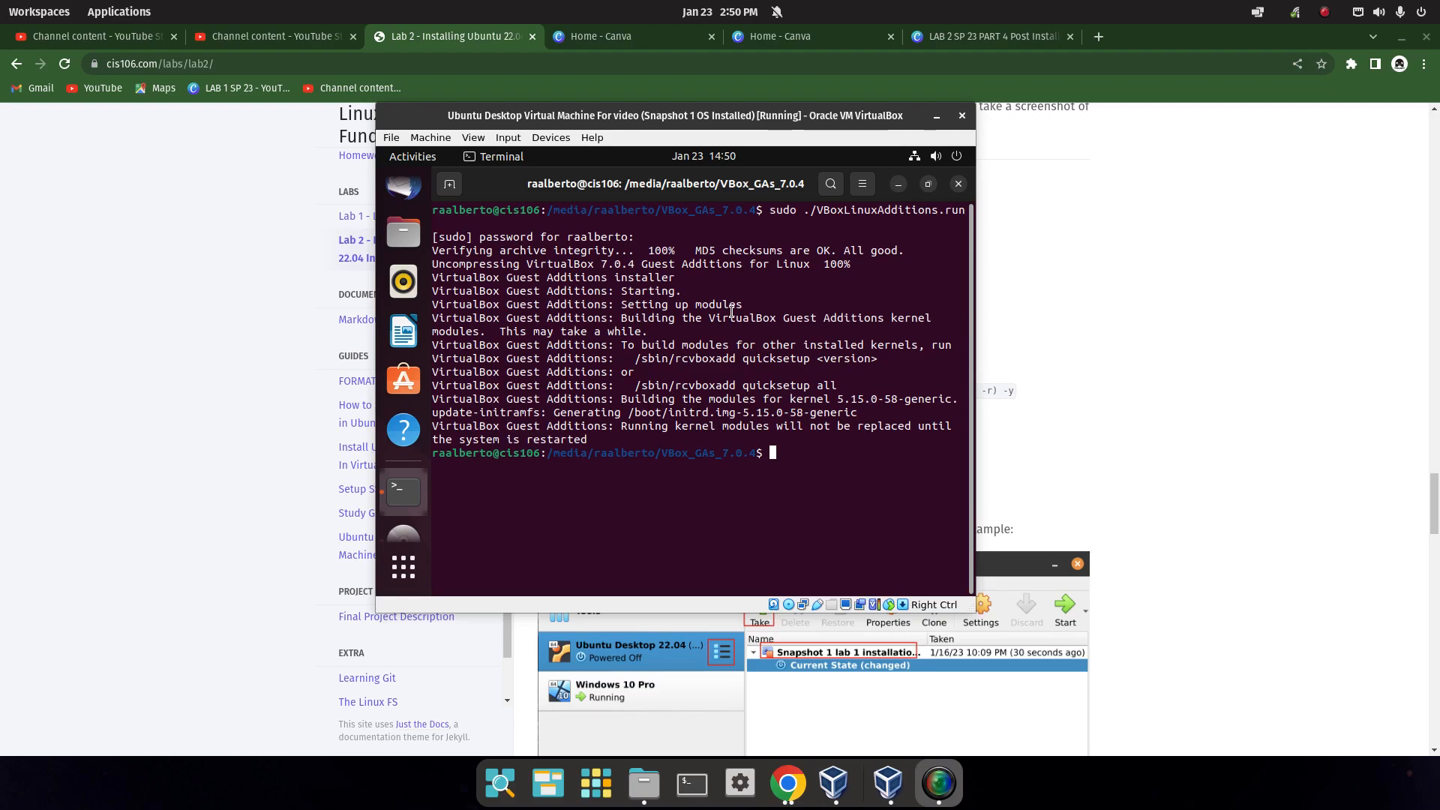
Check the Power Off / Log Out options in the Ubuntu system menu, then dismiss it.
left_click(955, 155)
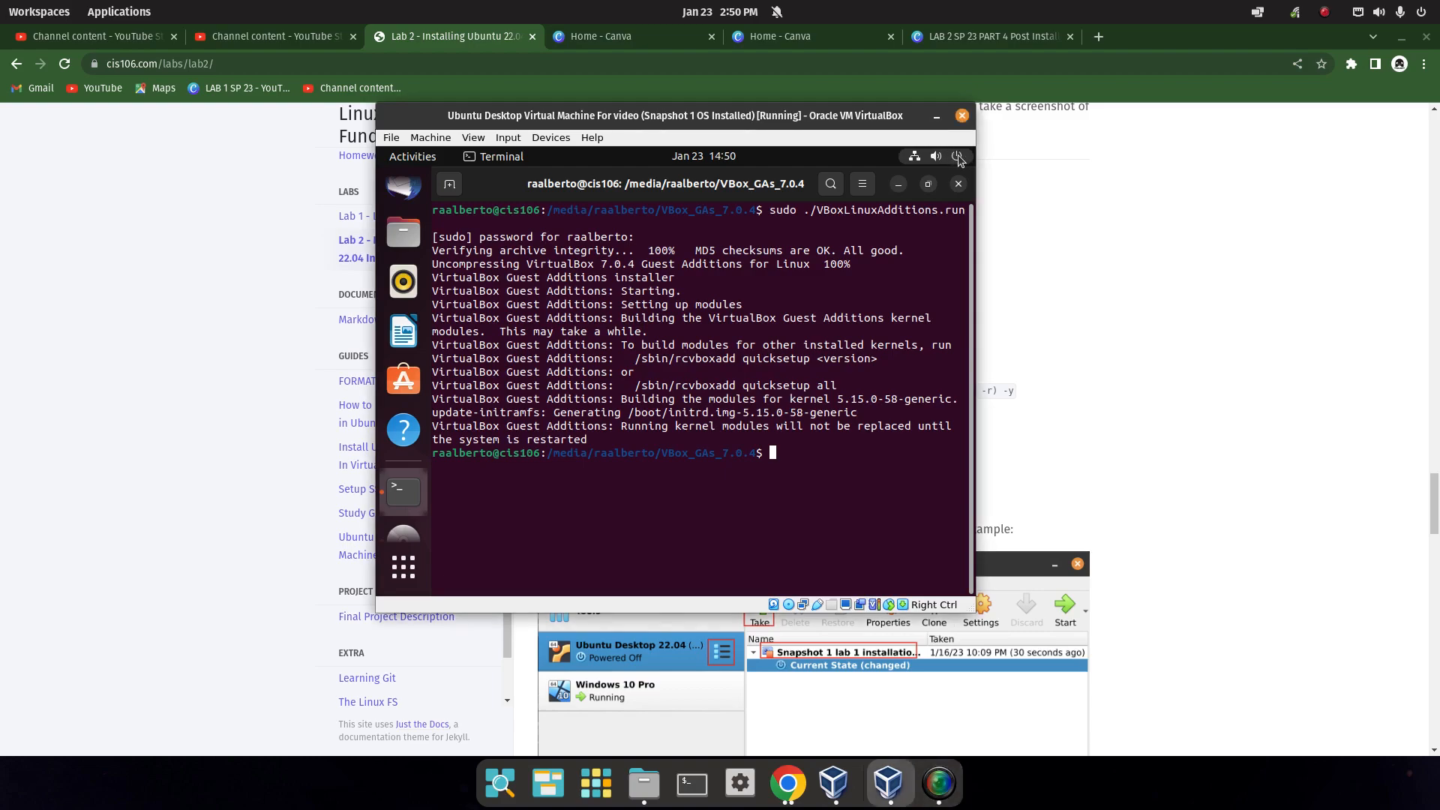
left_click(855, 343)
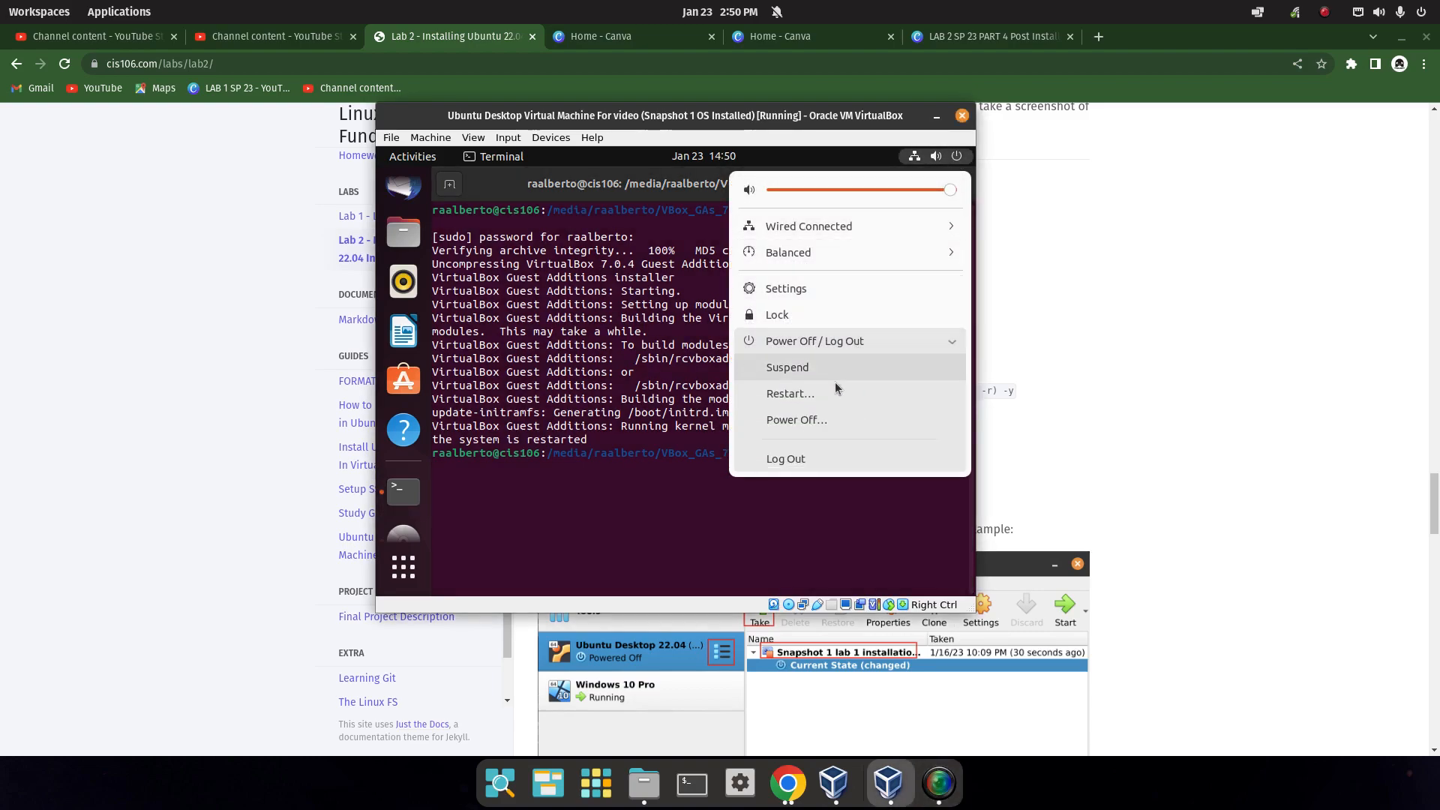
left_click(636, 541)
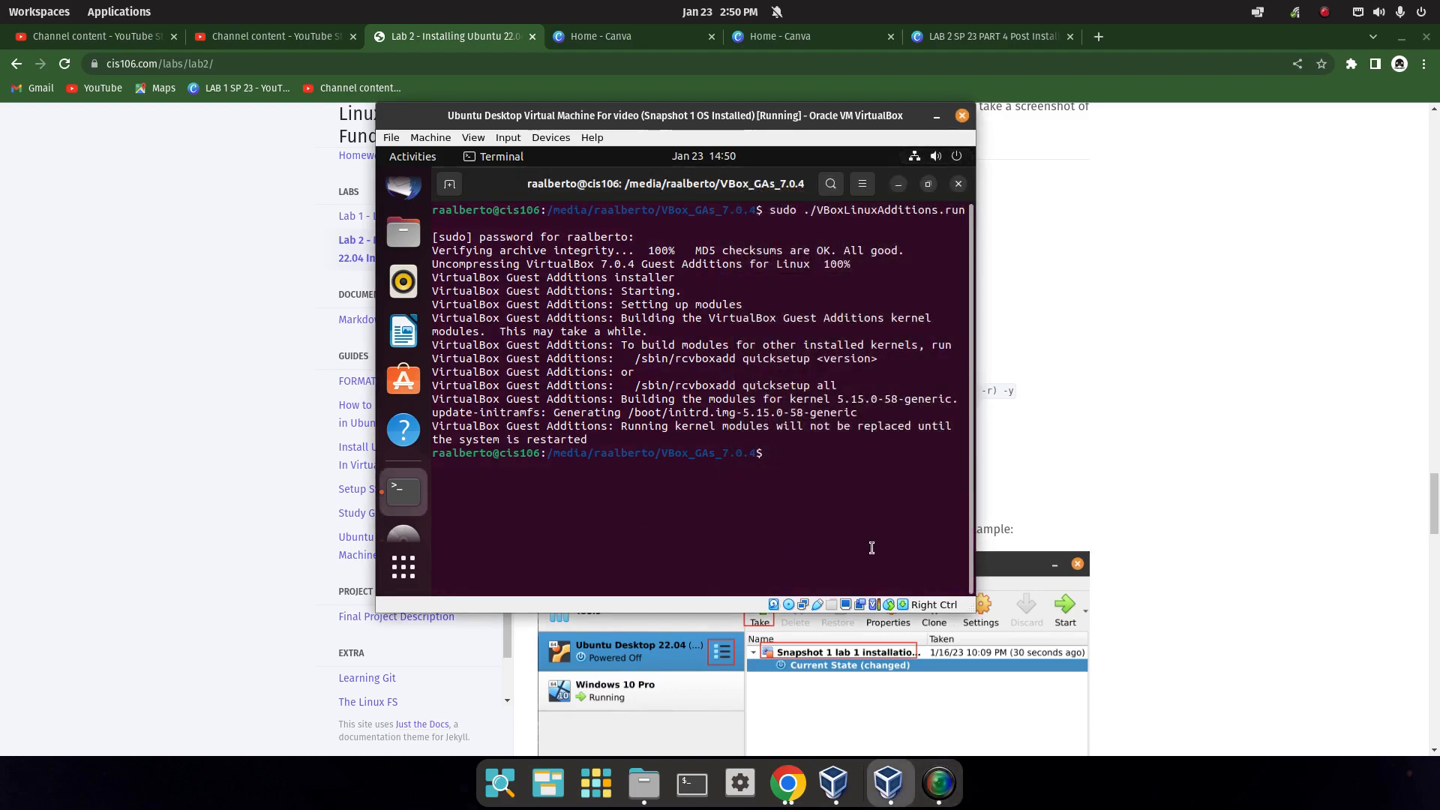
Enter the reboot command in the terminal to restart the Ubuntu guest.
type("reboot")
key("BackSpace")
key("BackSpace")
key("BackSpace")
key("BackSpace")
key("BackSpace")
key("BackSpace")
type("telinit")
key("BackSpace")
key("BackSpace")
key("BackSpace")
key("BackSpace")
key("BackSpace")
key("BackSpace")
key("BackSpace")
type("reboot")
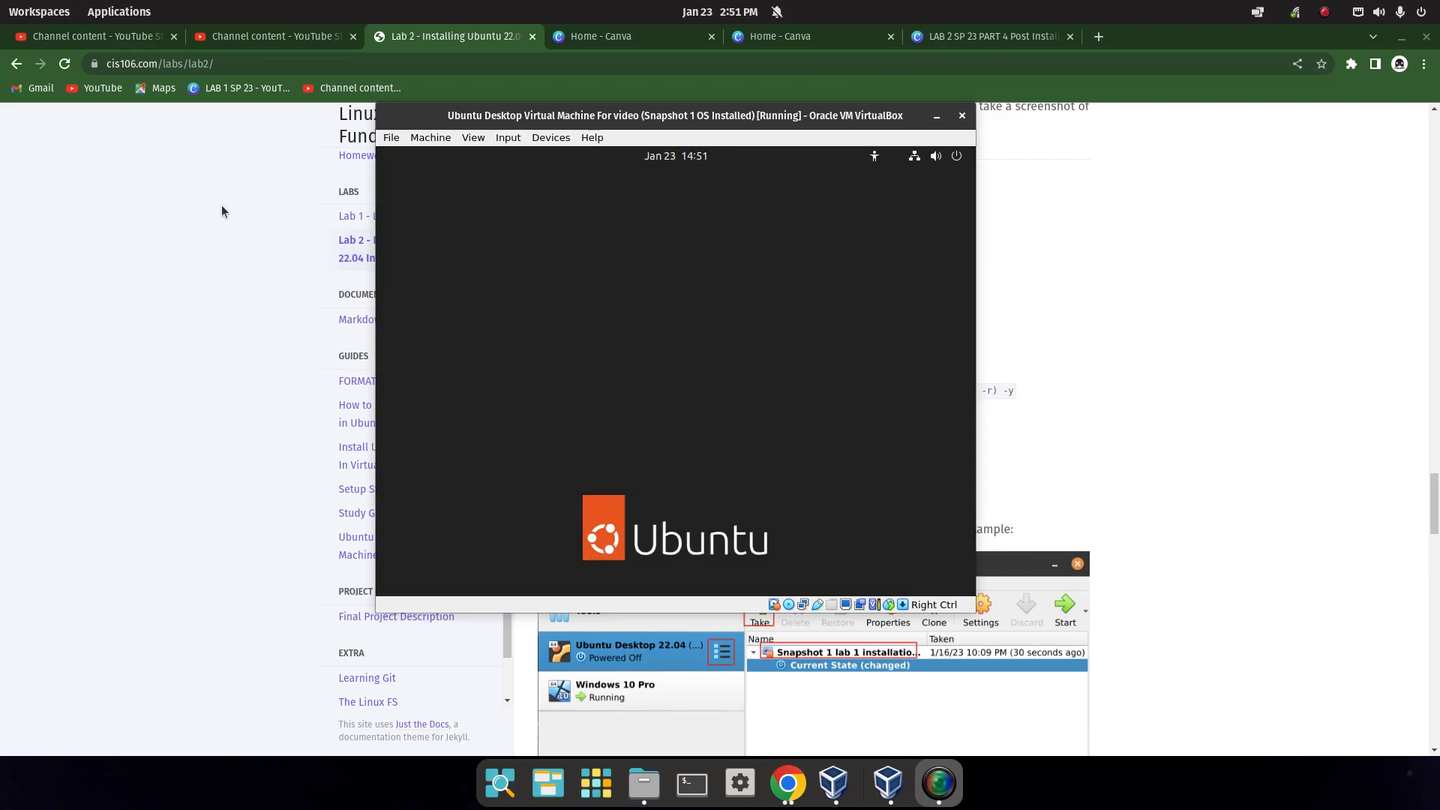
Log back into Ubuntu by selecting the user account and entering its password.
left_click(648, 367)
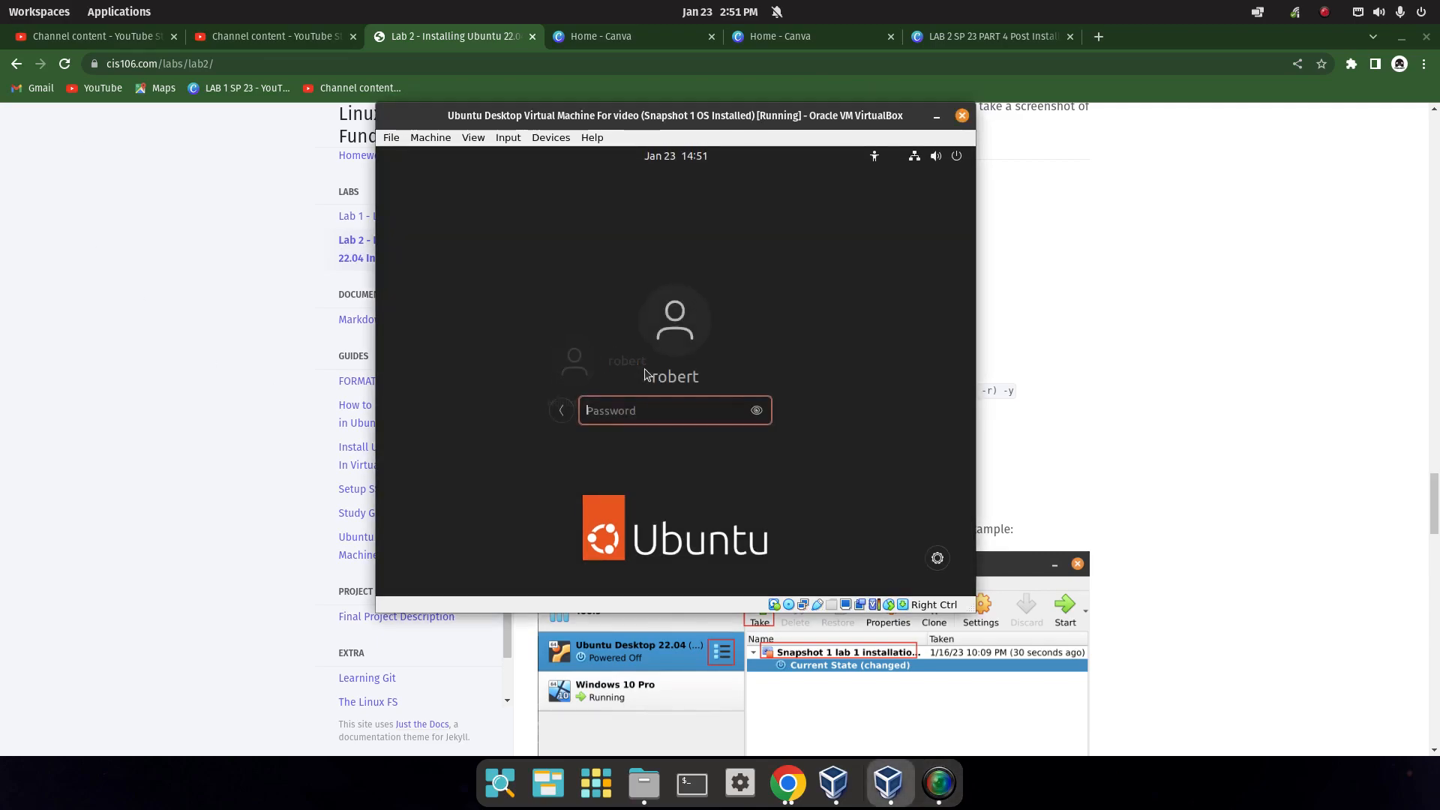
type("*****")
key("Return")
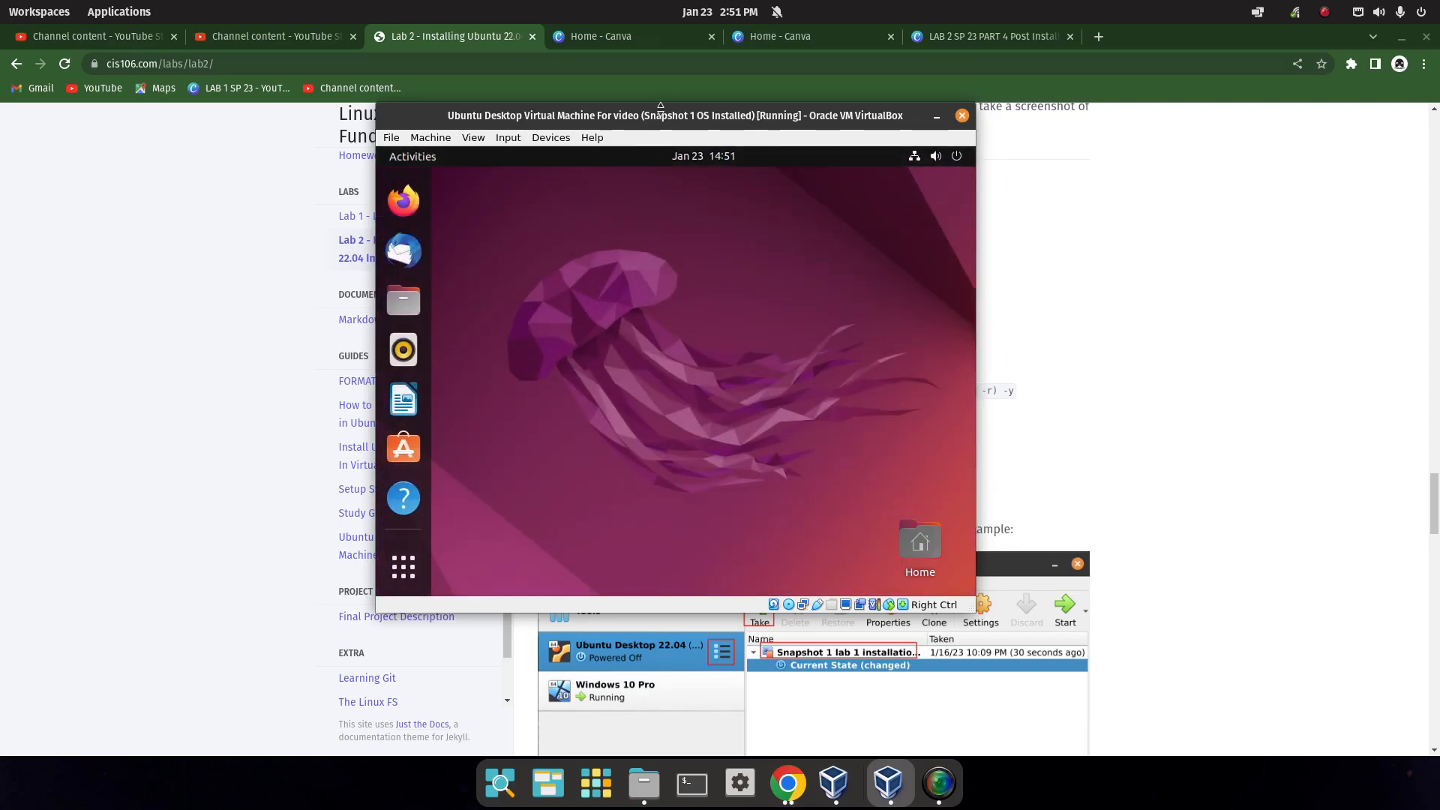
Maximize the VM window and switch it to Full-screen Mode.
double_click(718, 117)
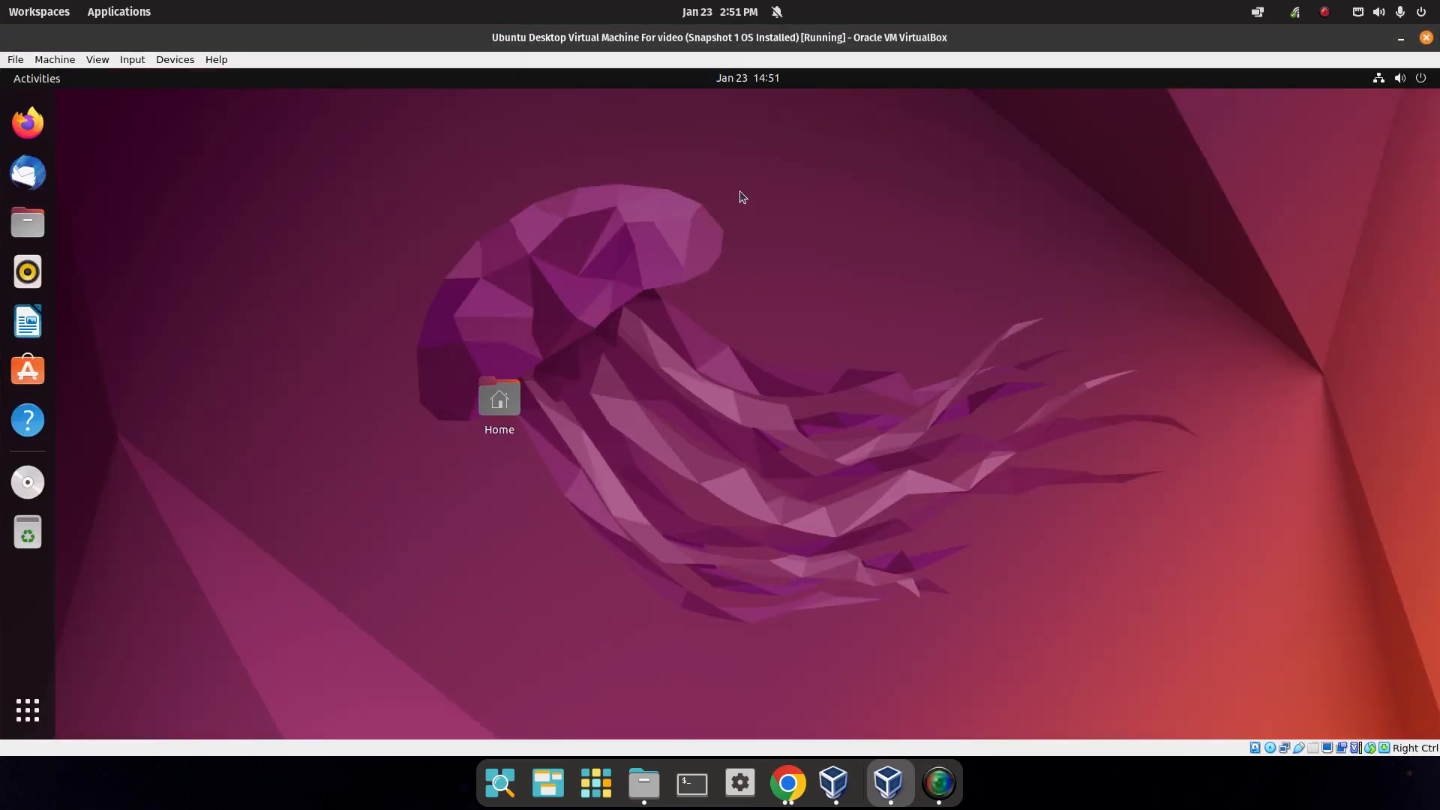
left_click(109, 60)
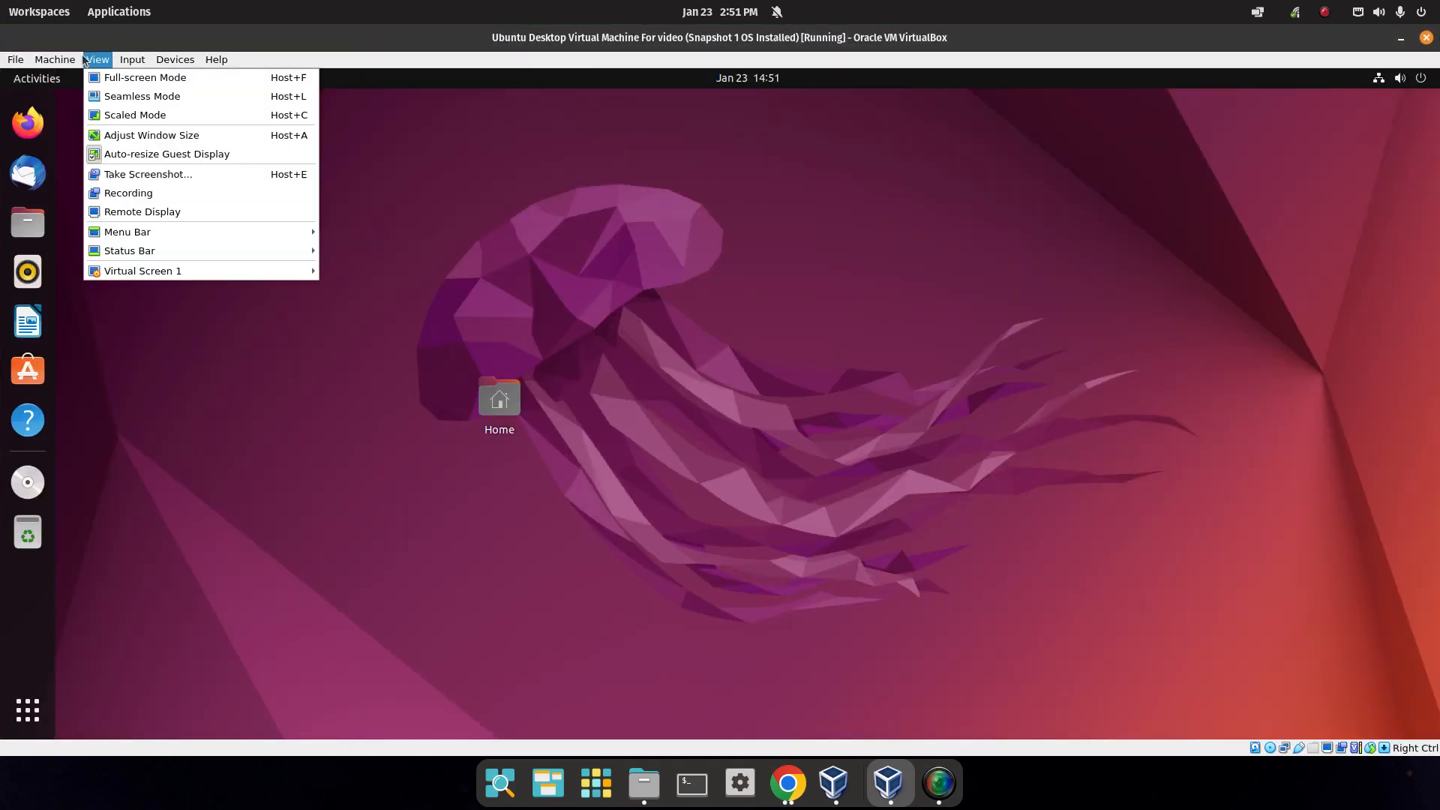
left_click(117, 79)
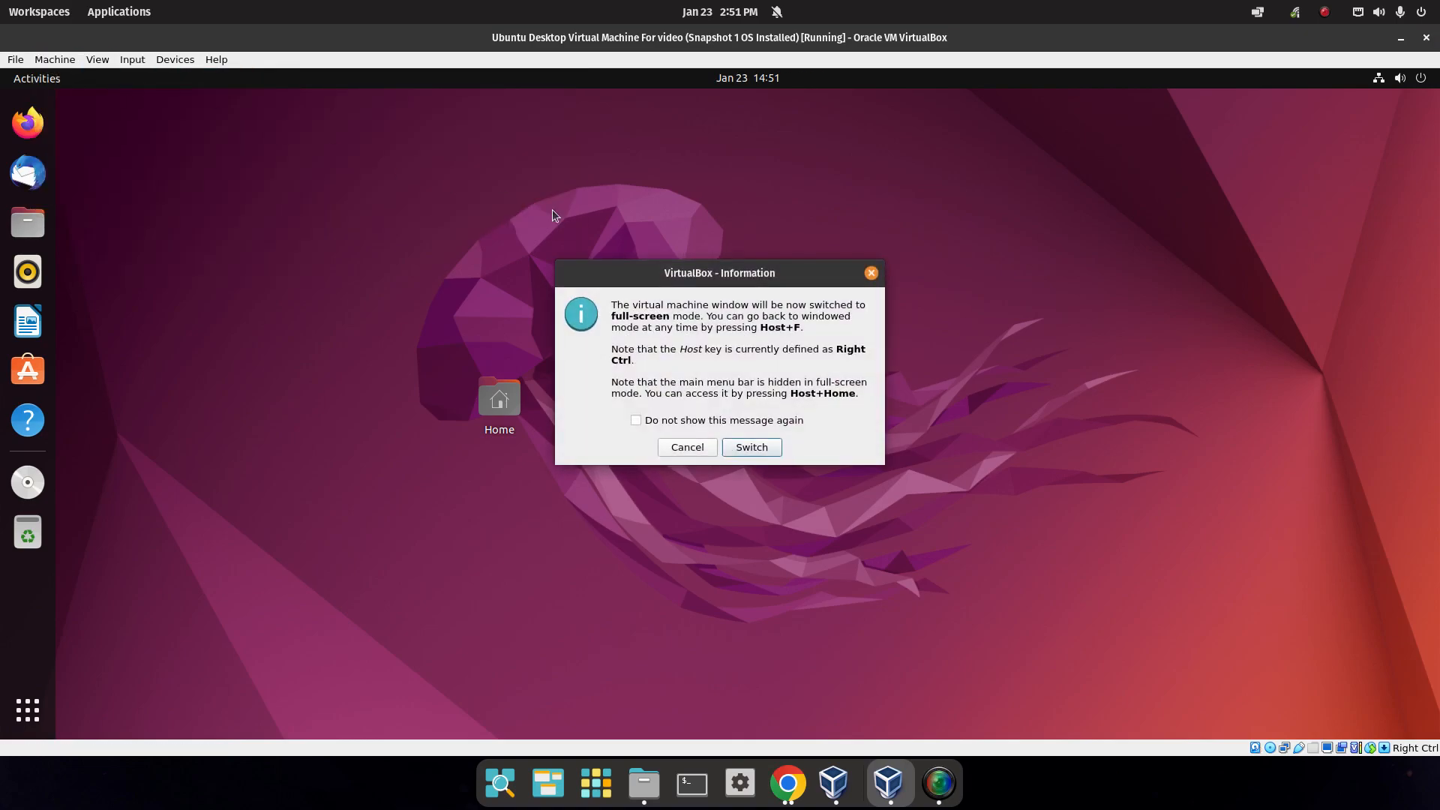
left_click(735, 448)
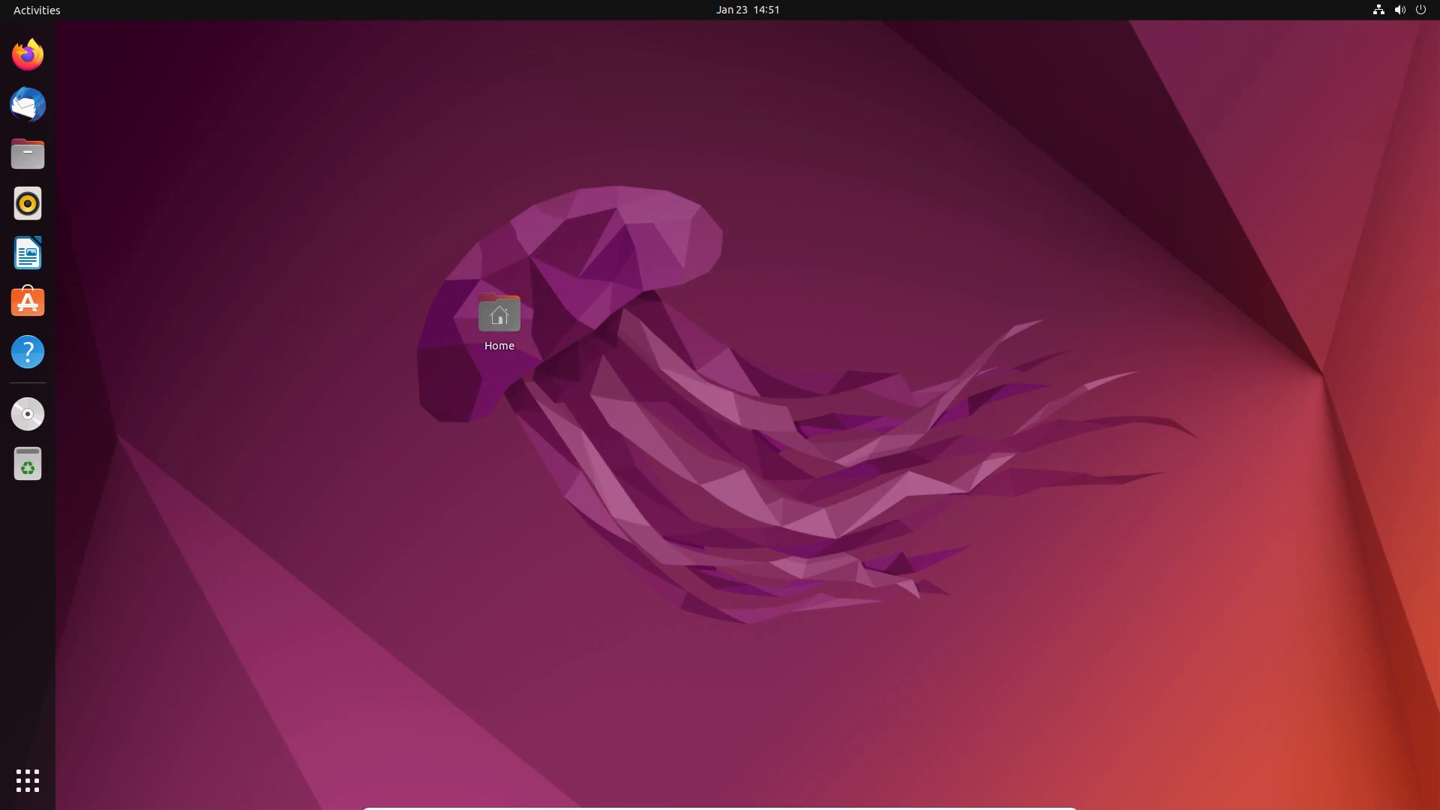
mouse_move(834, 807)
Exit full-screen, move Home to the top-left, and unpin LibreOffice Writer, Ubuntu Software, Rhythmbox and Help.
key("Control_R+f")
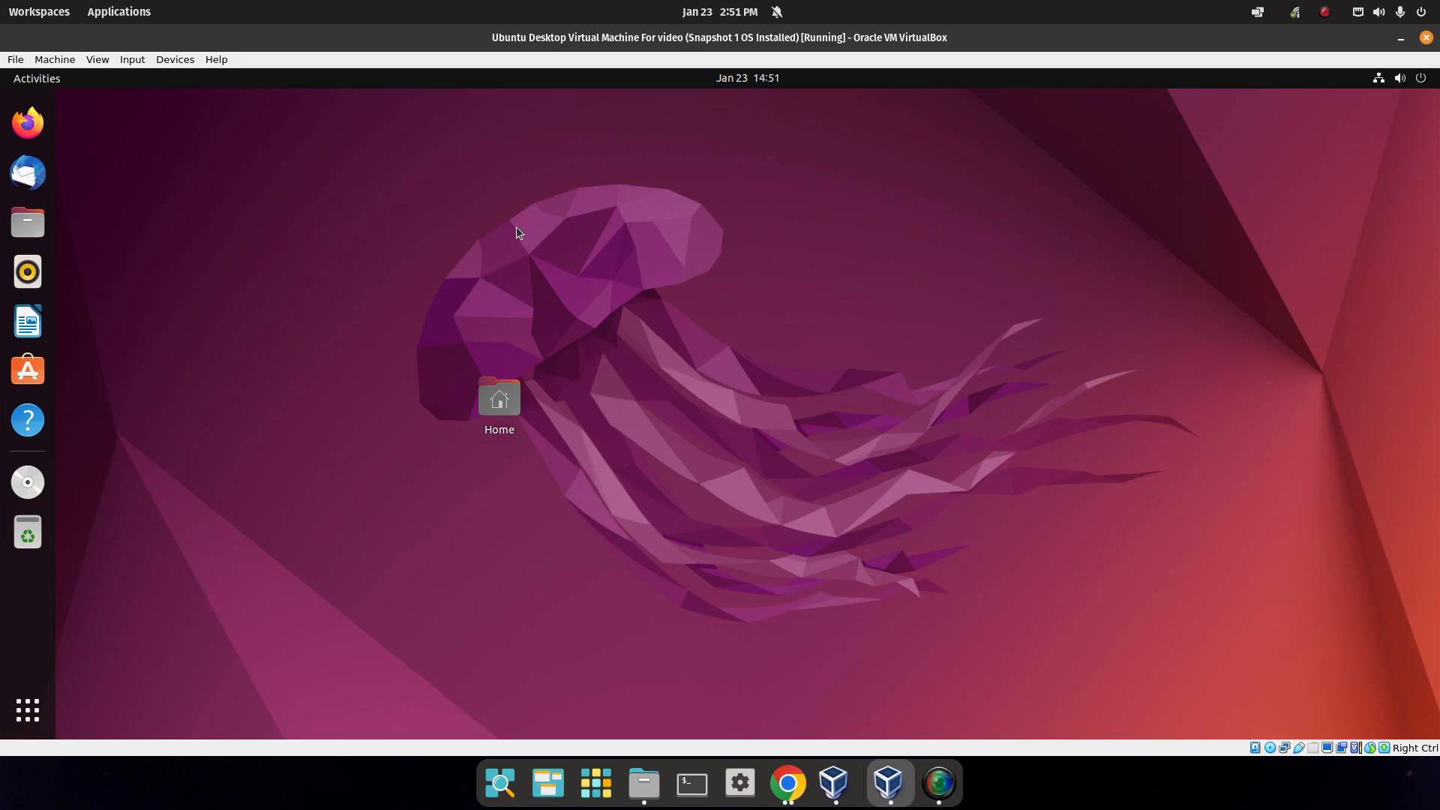
left_click_drag(499, 398, 105, 127)
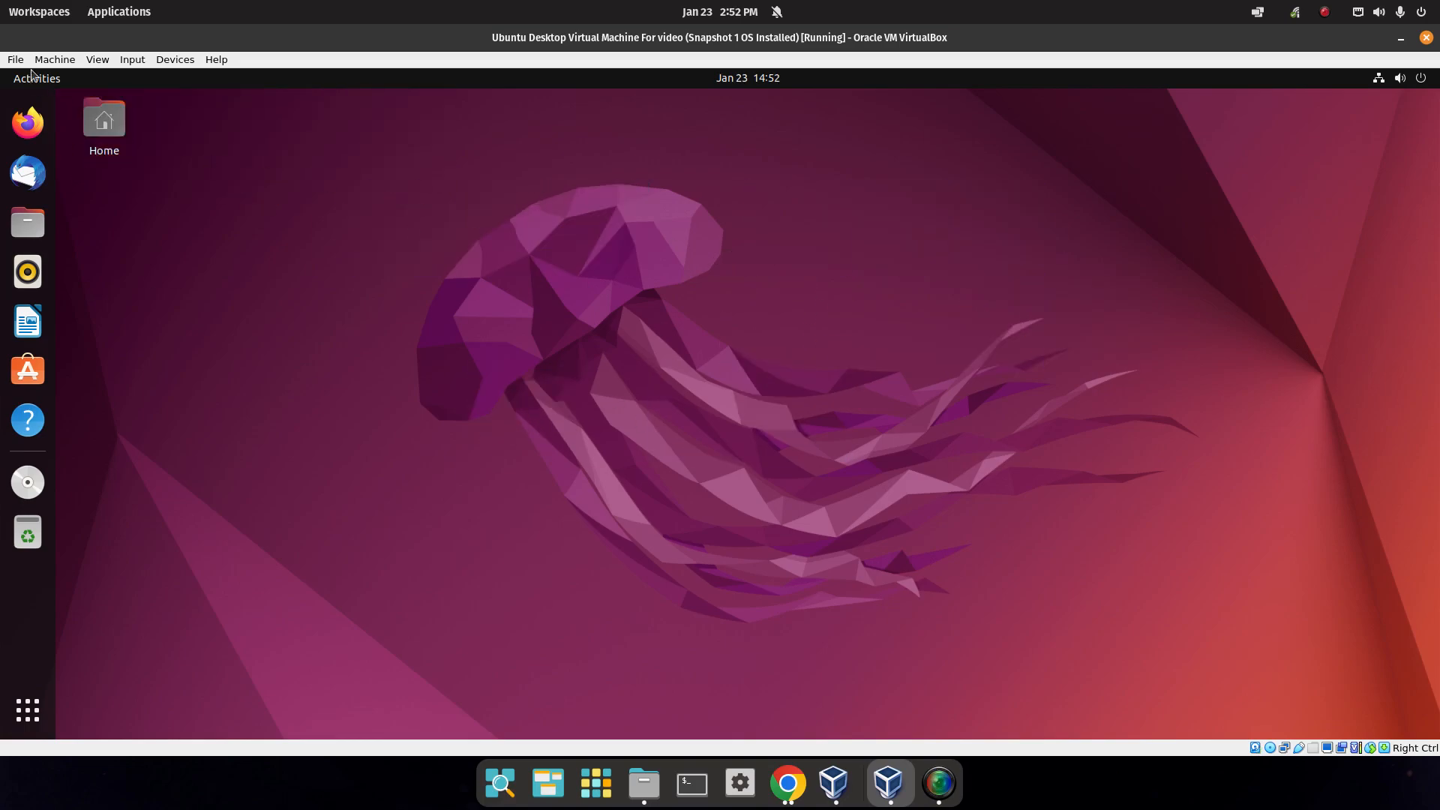
right_click(35, 315)
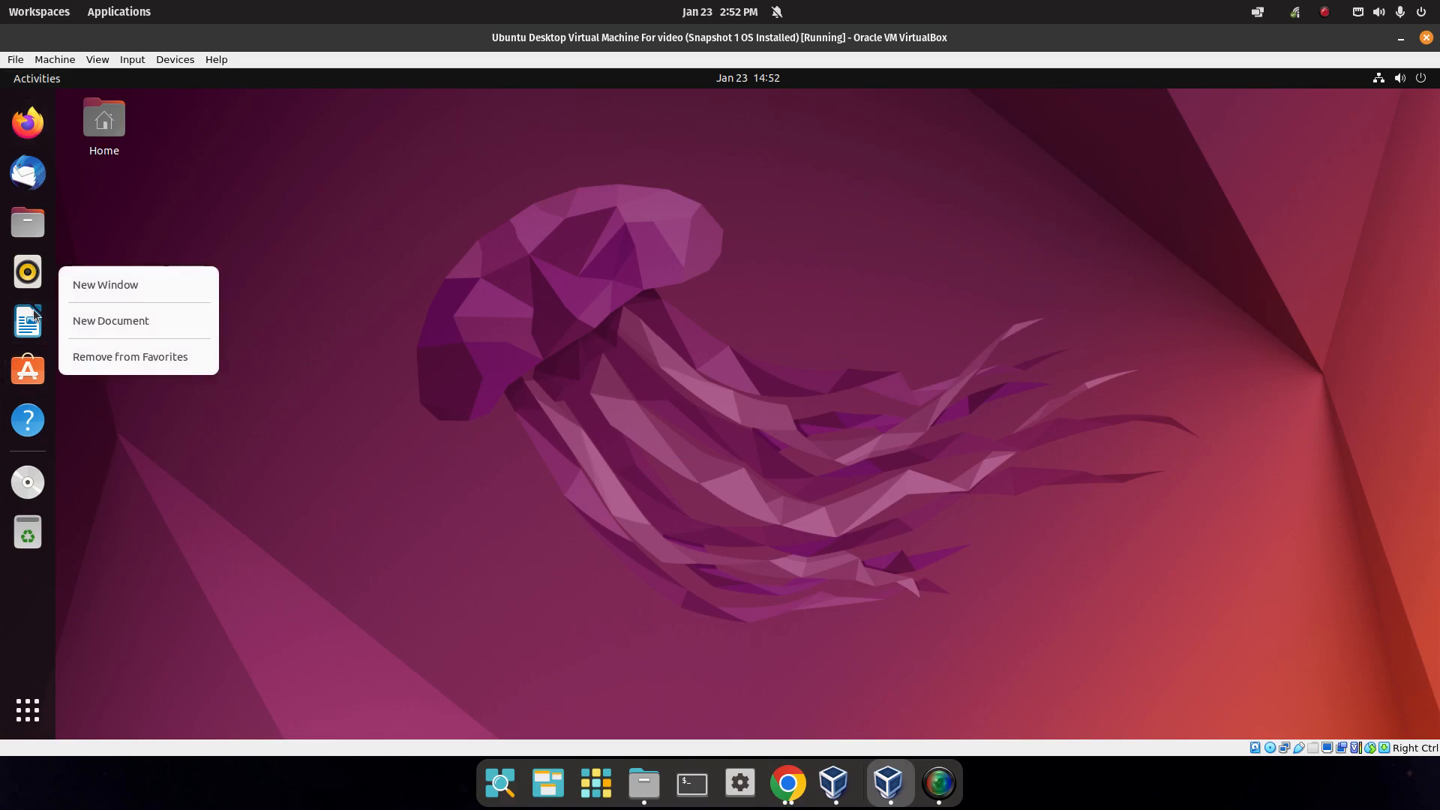
left_click(113, 357)
right_click(27, 321)
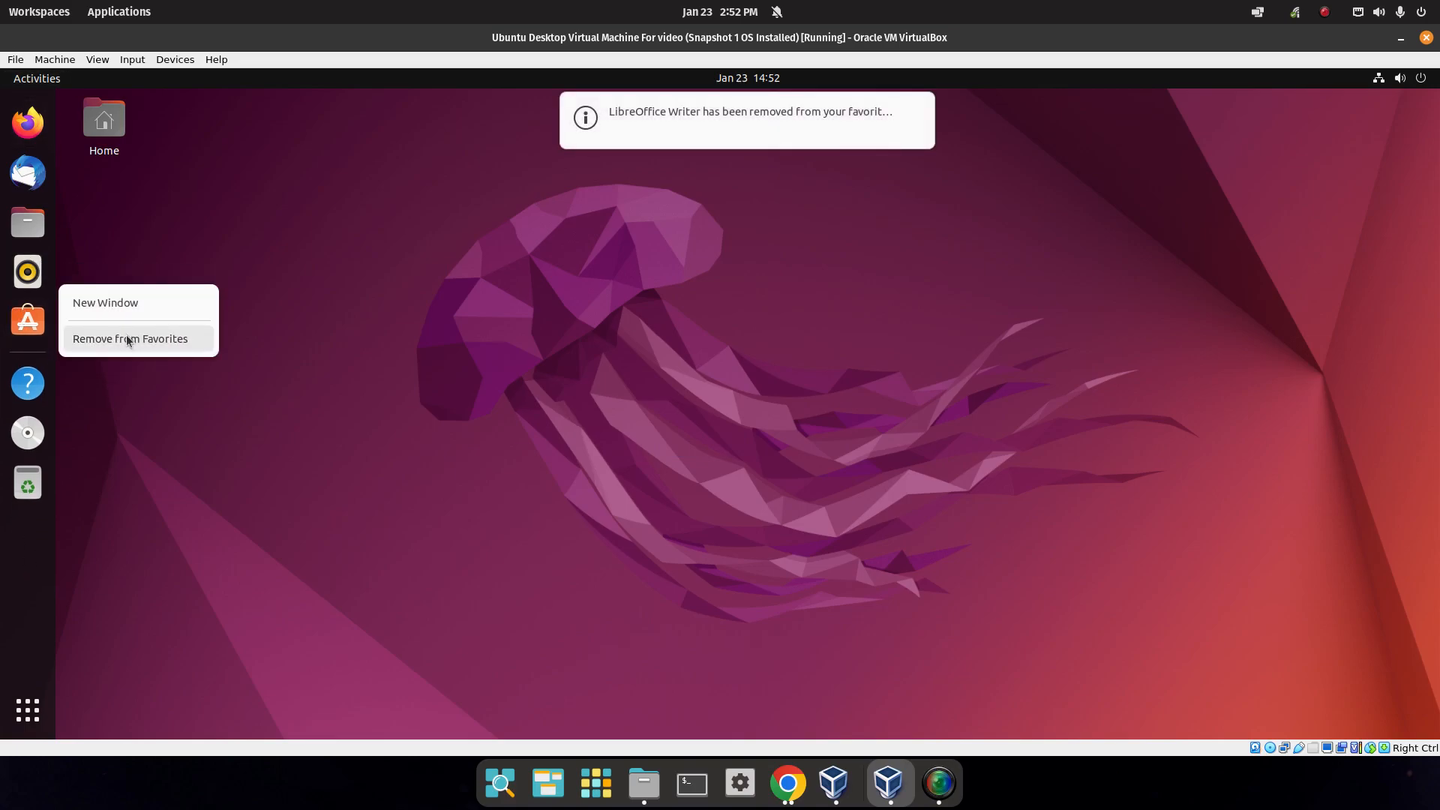
left_click(124, 337)
right_click(34, 278)
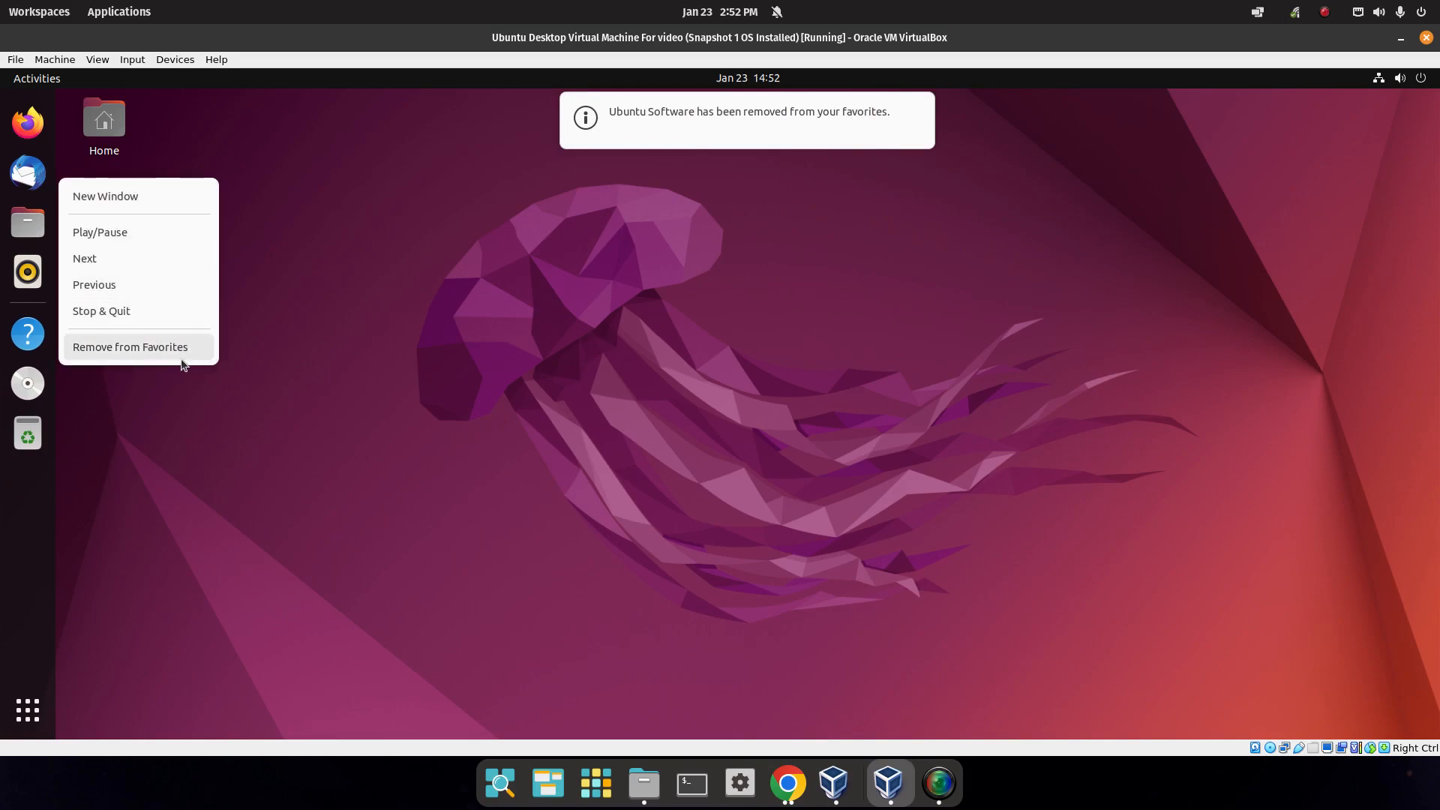
left_click(124, 348)
right_click(30, 285)
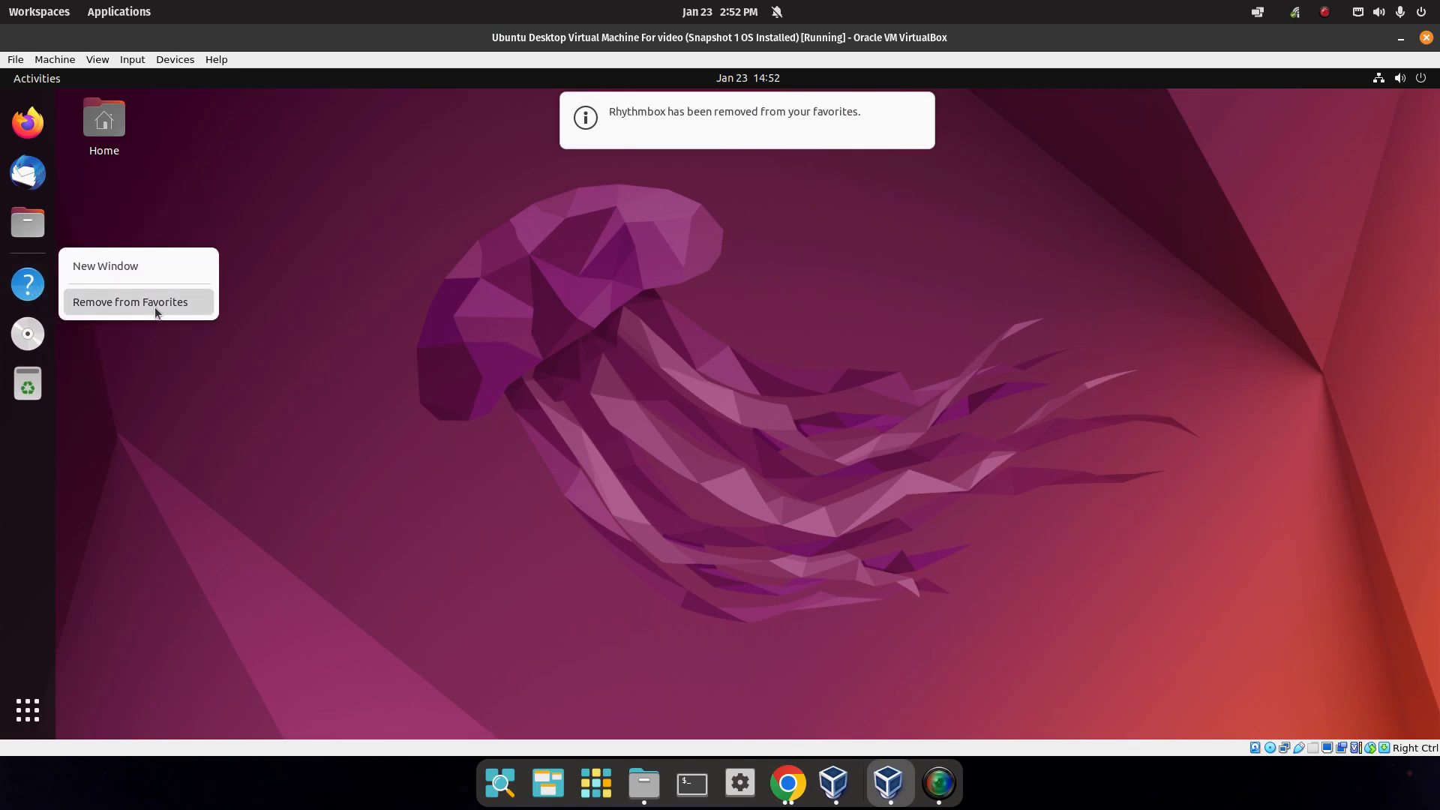
left_click(154, 307)
Eject the Guest Additions disc and remove Thunderbird from the dock favorites.
right_click(27, 284)
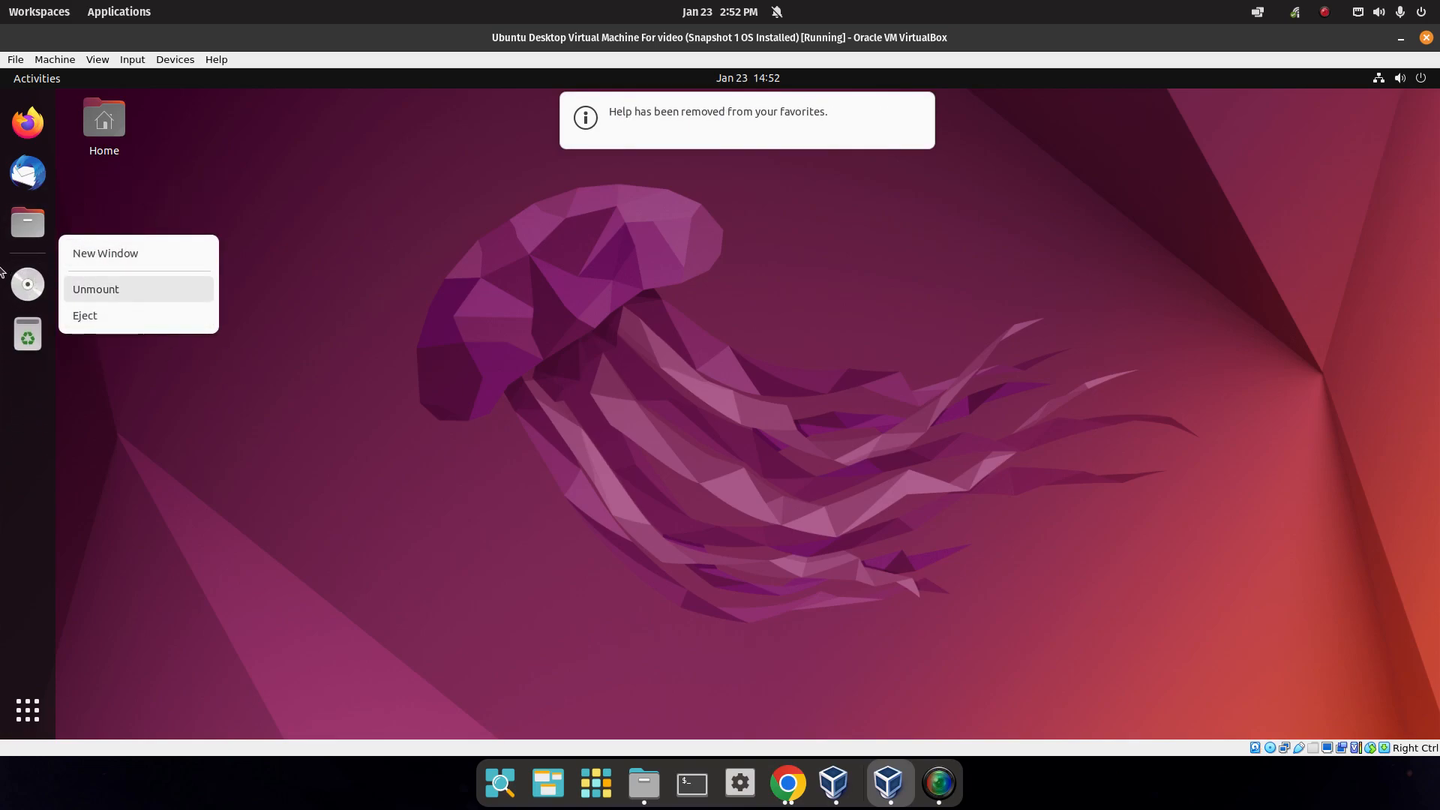
left_click(240, 373)
right_click(30, 286)
left_click(107, 318)
right_click(28, 173)
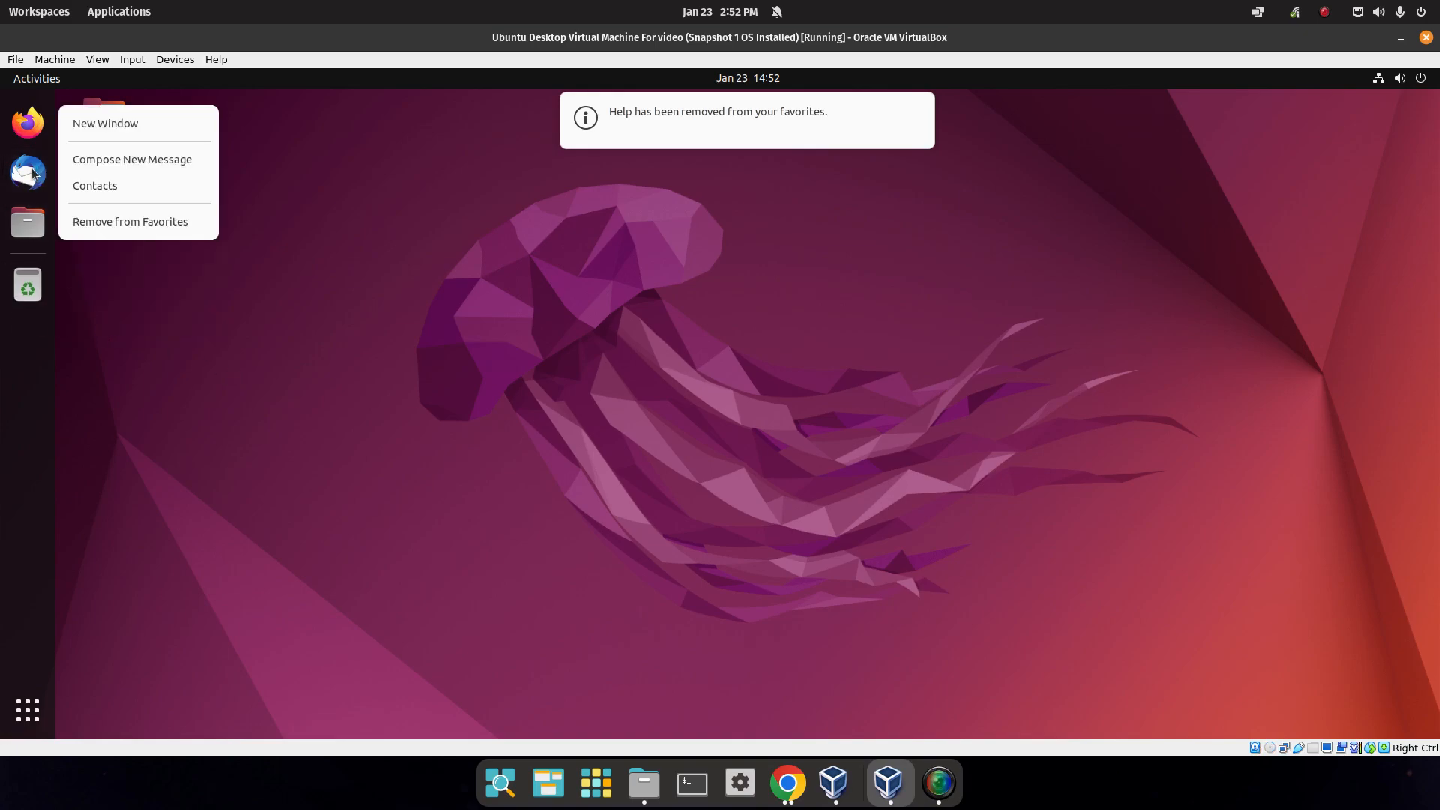
left_click(135, 222)
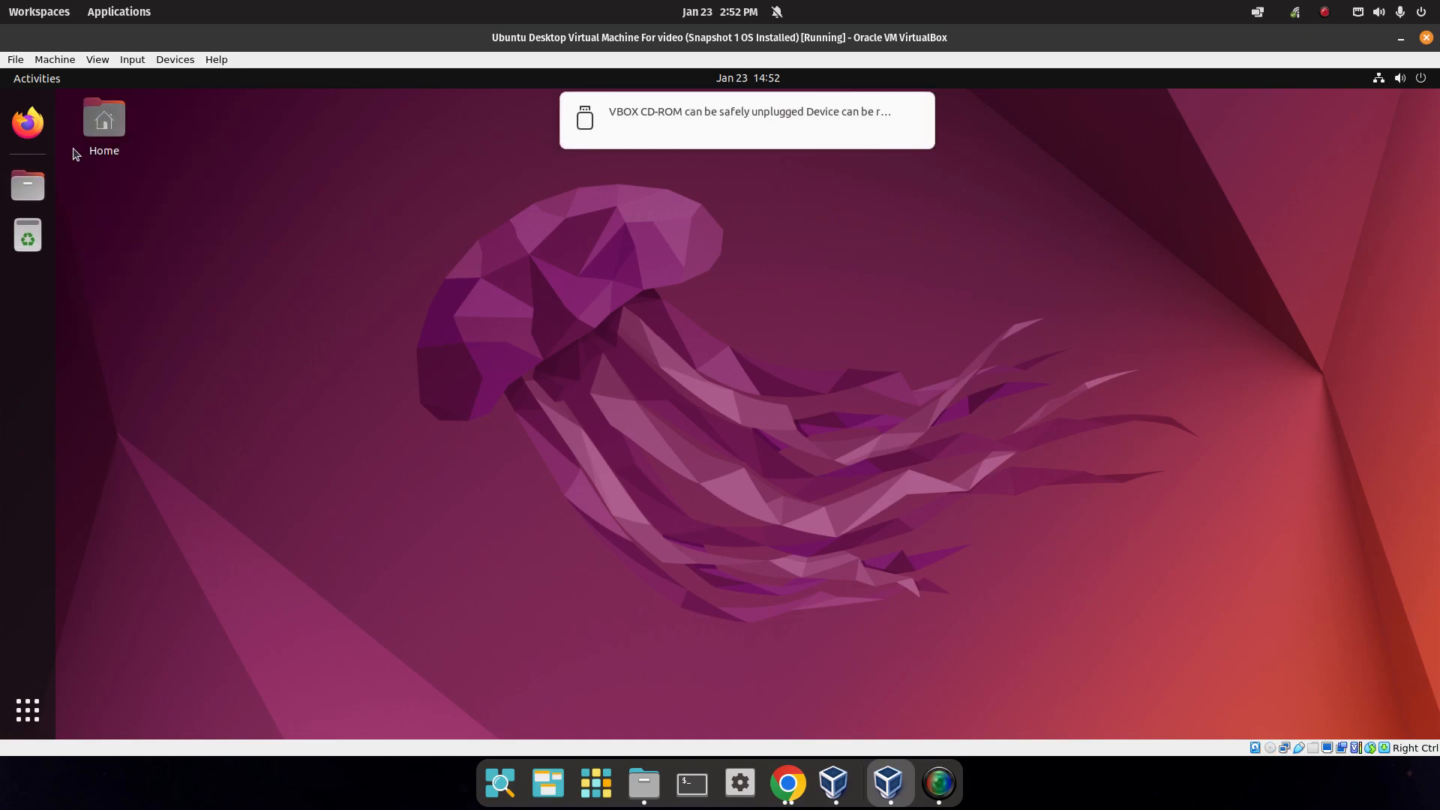
Find Terminal via a 'ter' app search, add it to dock favorites, close it, and launch Firefox.
left_click(28, 709)
type("ter")
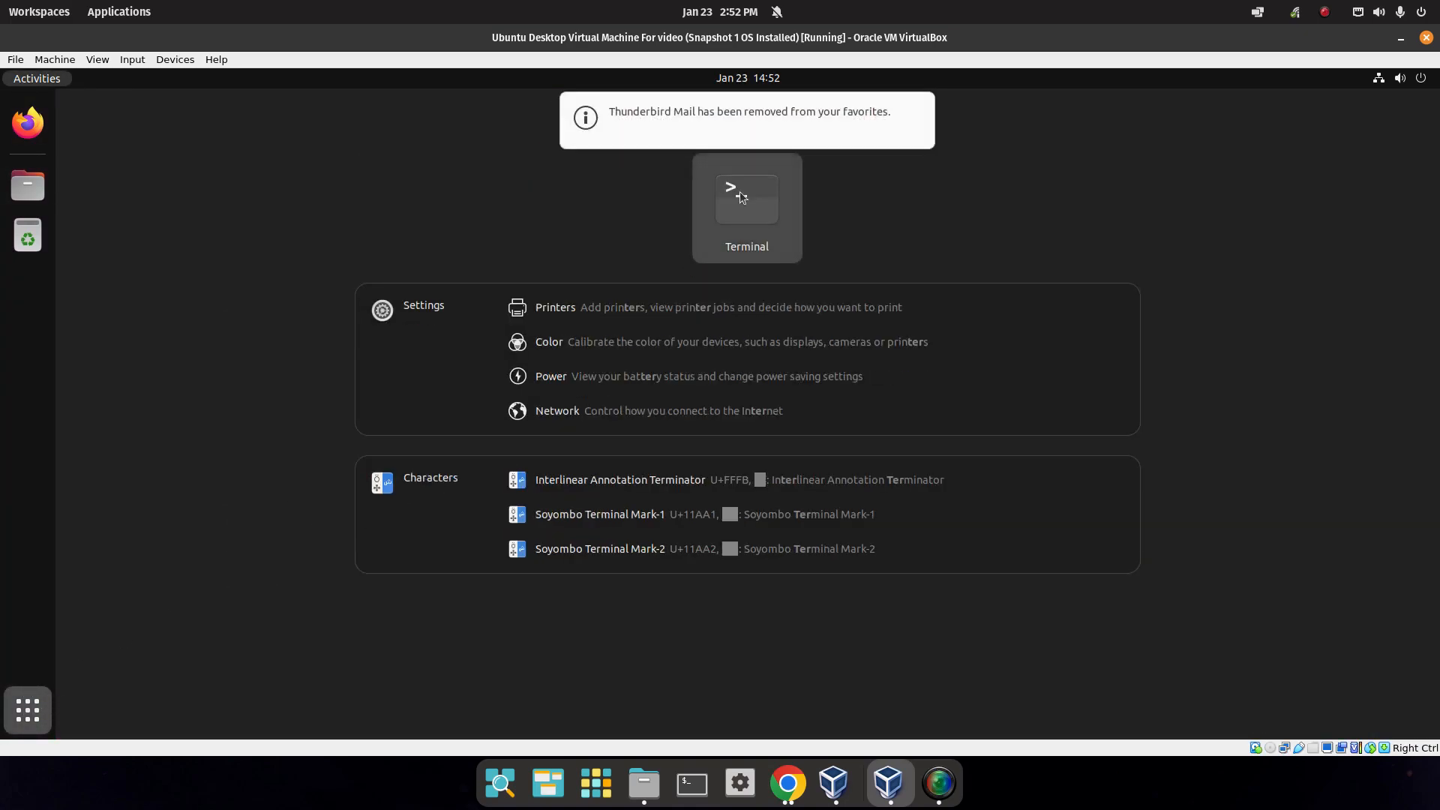
left_click(739, 191)
right_click(18, 239)
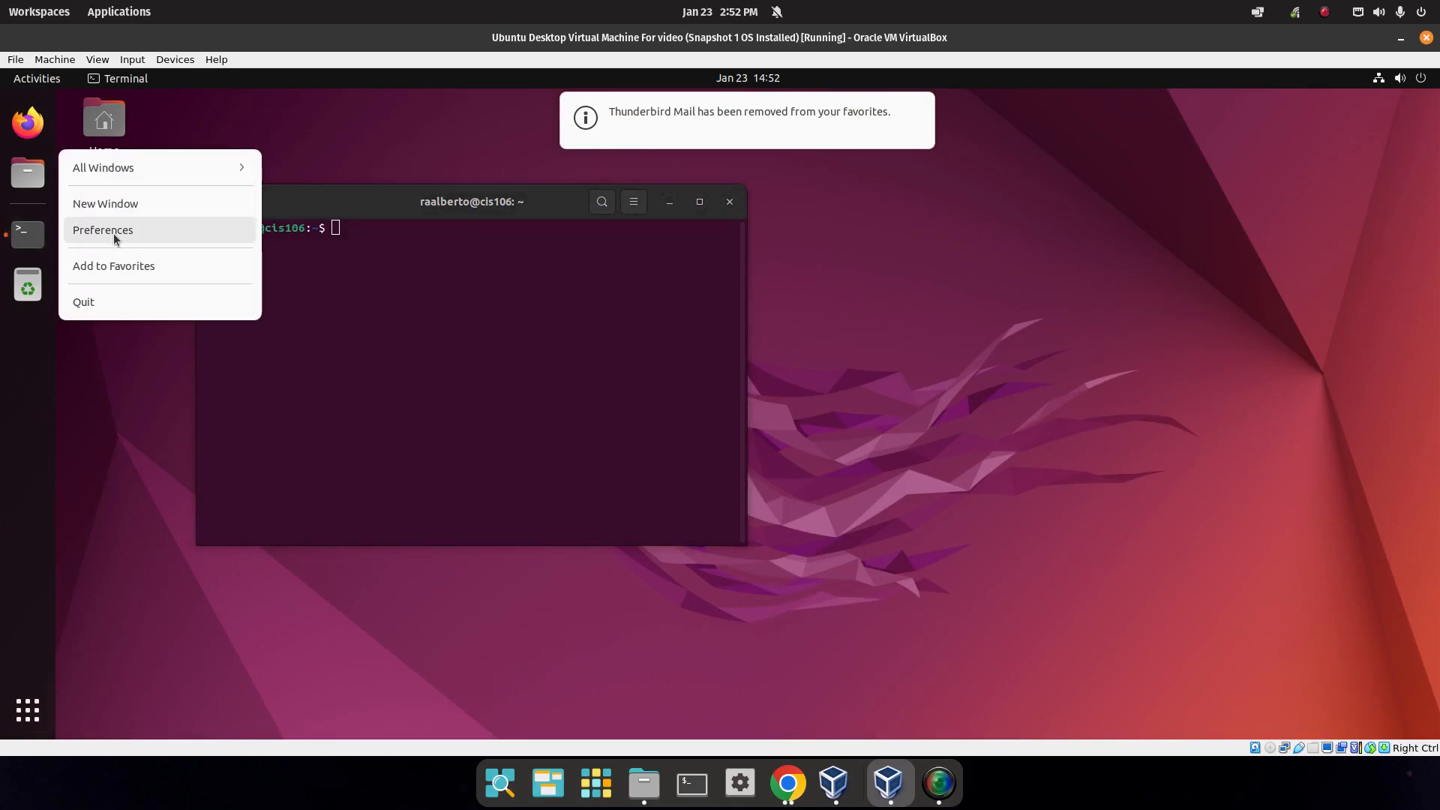
left_click(128, 266)
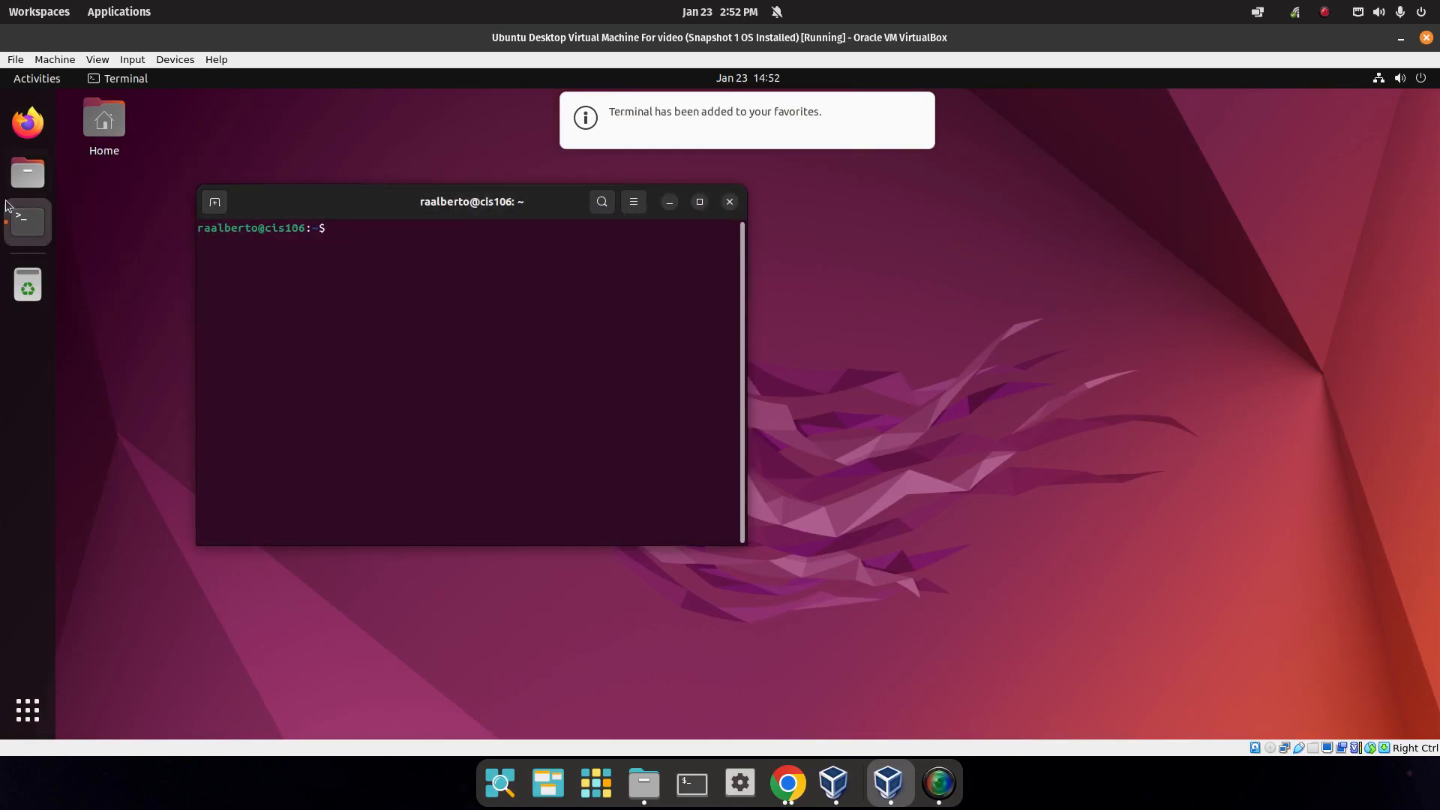
left_click(729, 202)
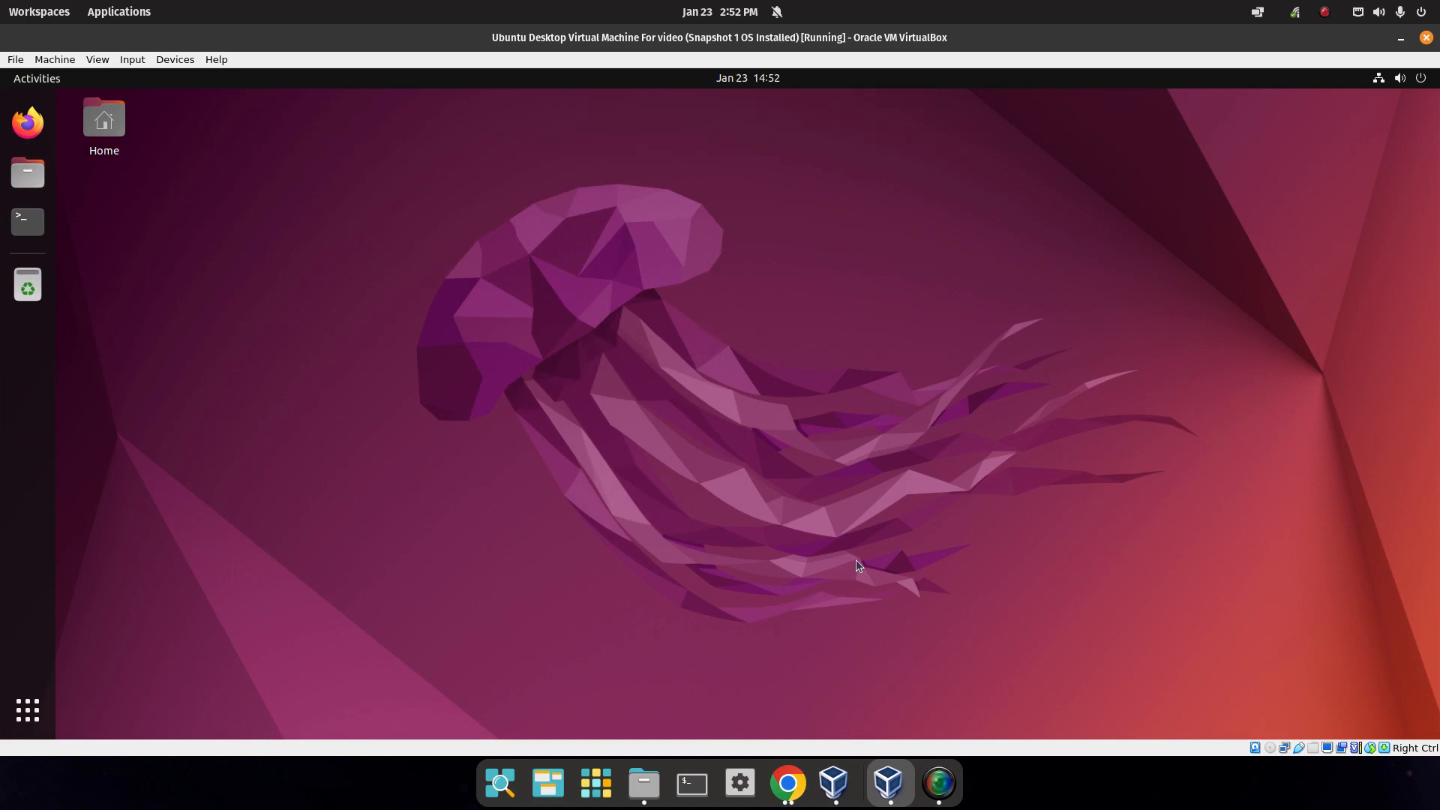
left_click(28, 122)
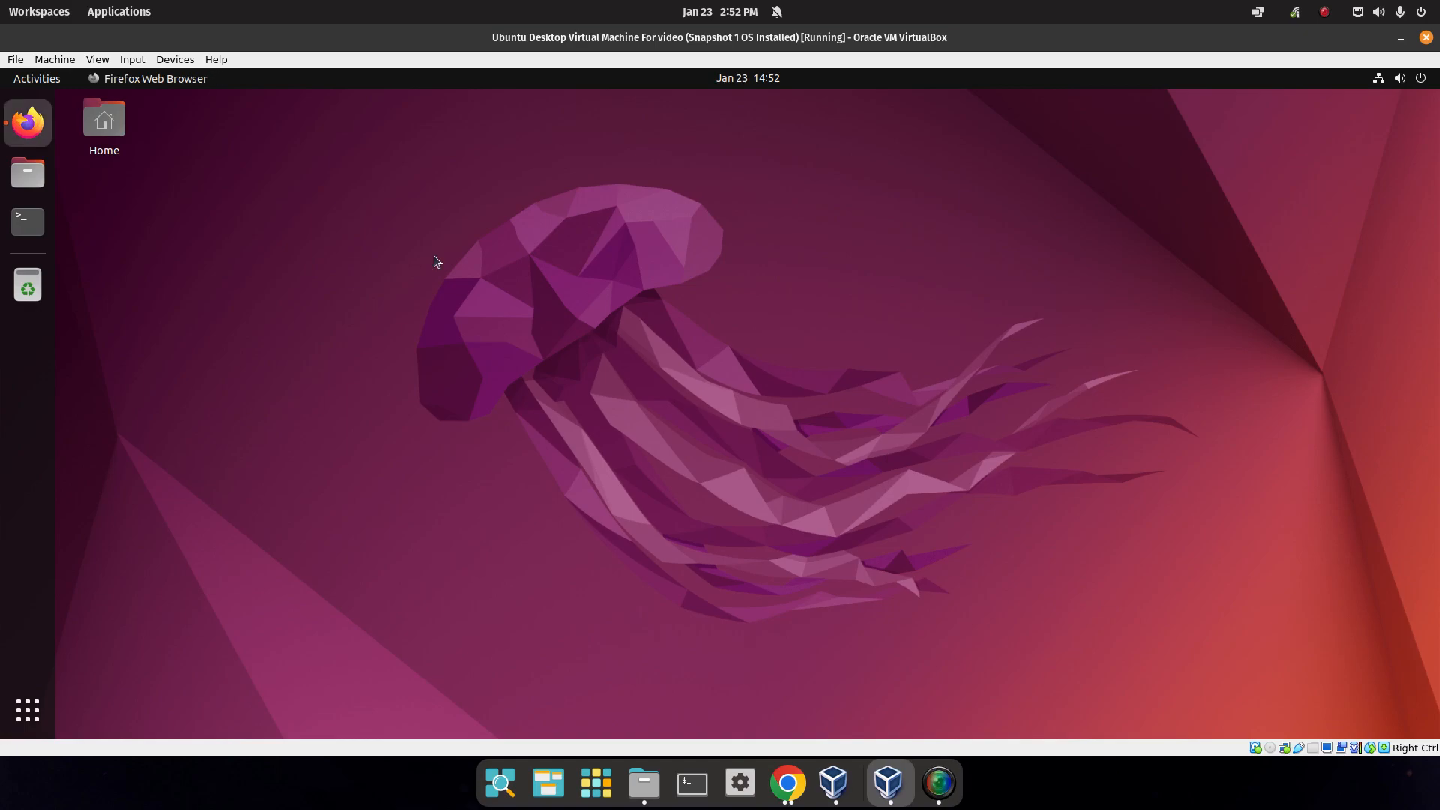
Scroll the Lab 2 page to Question 4 and select the gsettings command that disables animations.
scroll(675, 417, "down", 3)
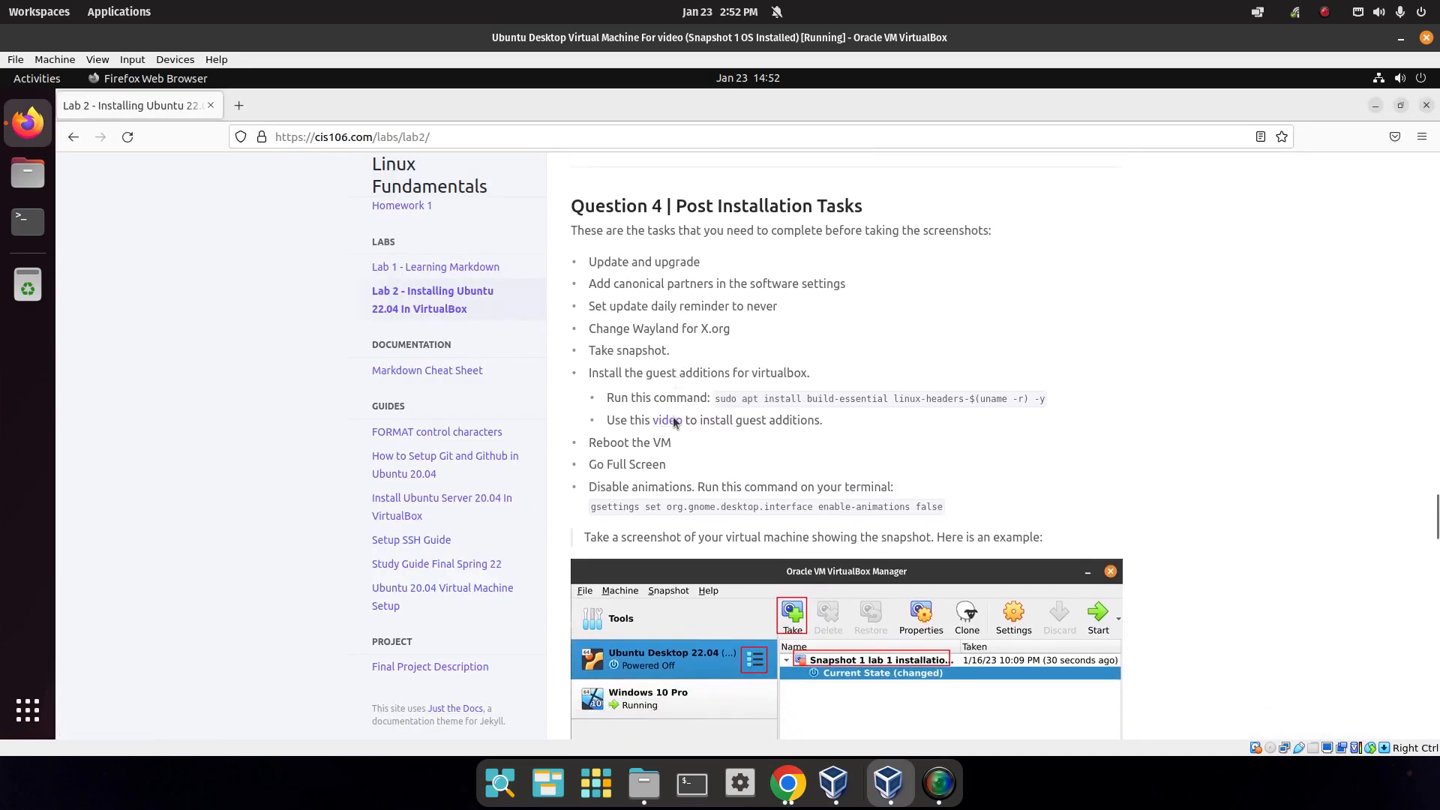
mouse_move(673, 420)
left_mouse_down()
mouse_move(585, 425)
mouse_move(672, 439)
left_mouse_up()
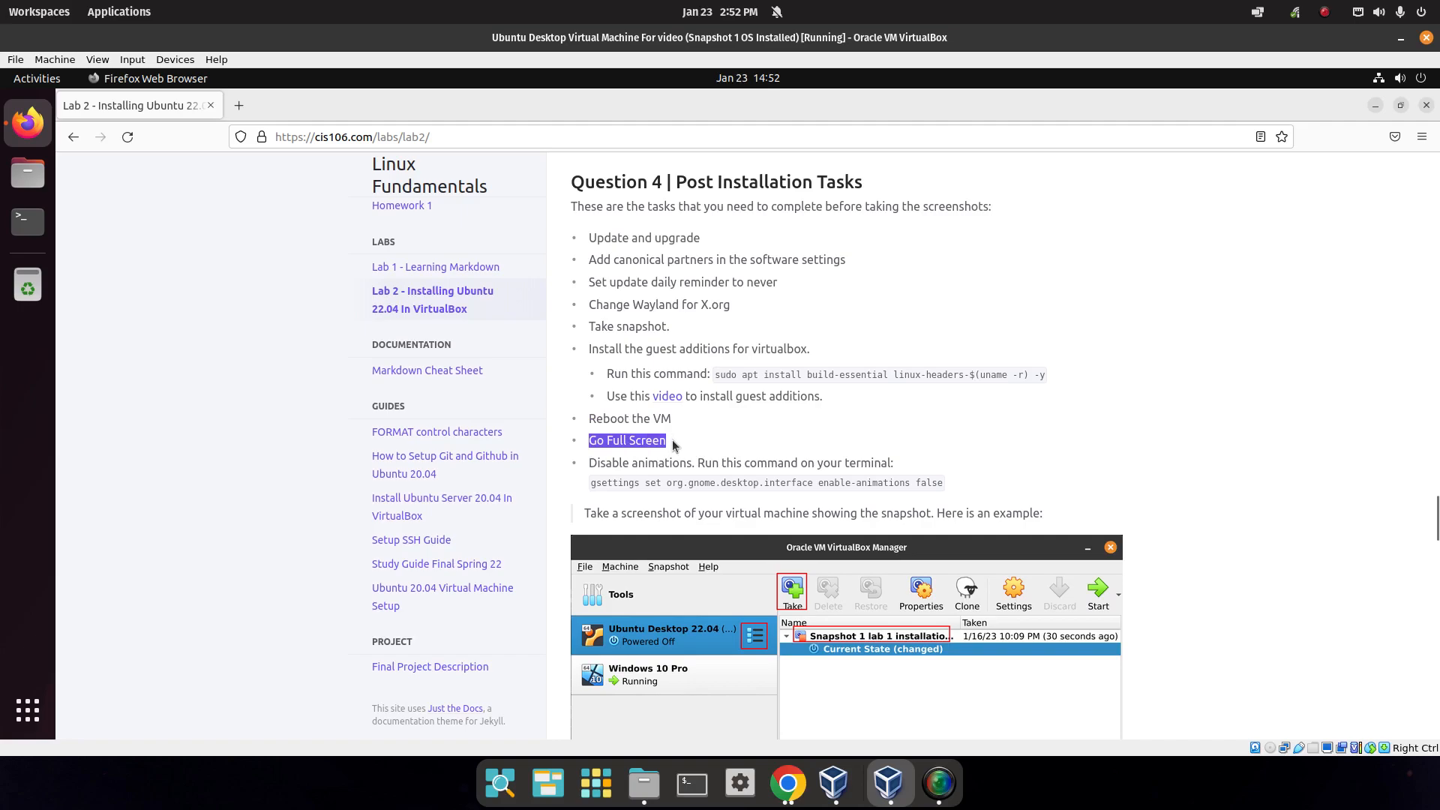
left_click_drag(590, 483, 957, 488)
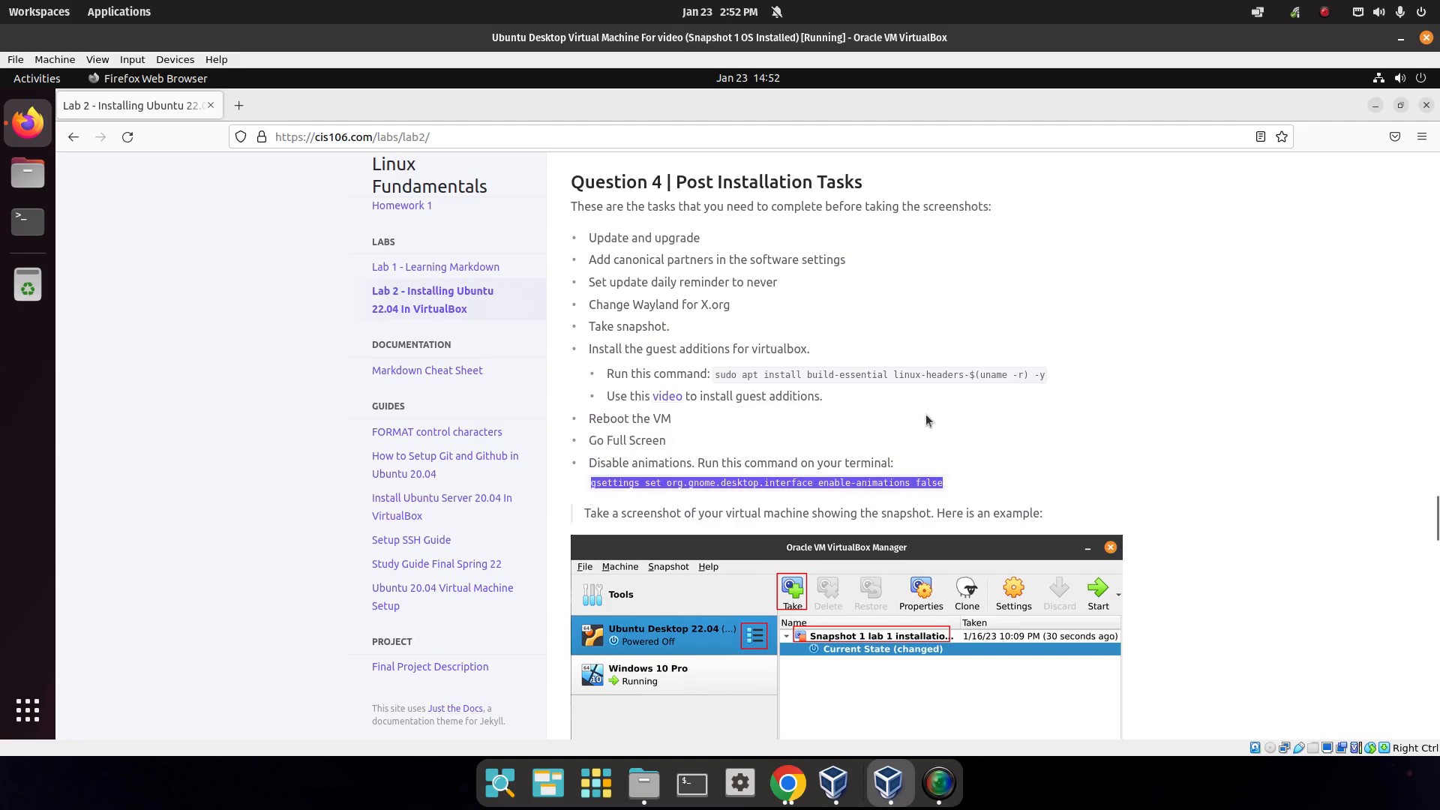
left_click(34, 705)
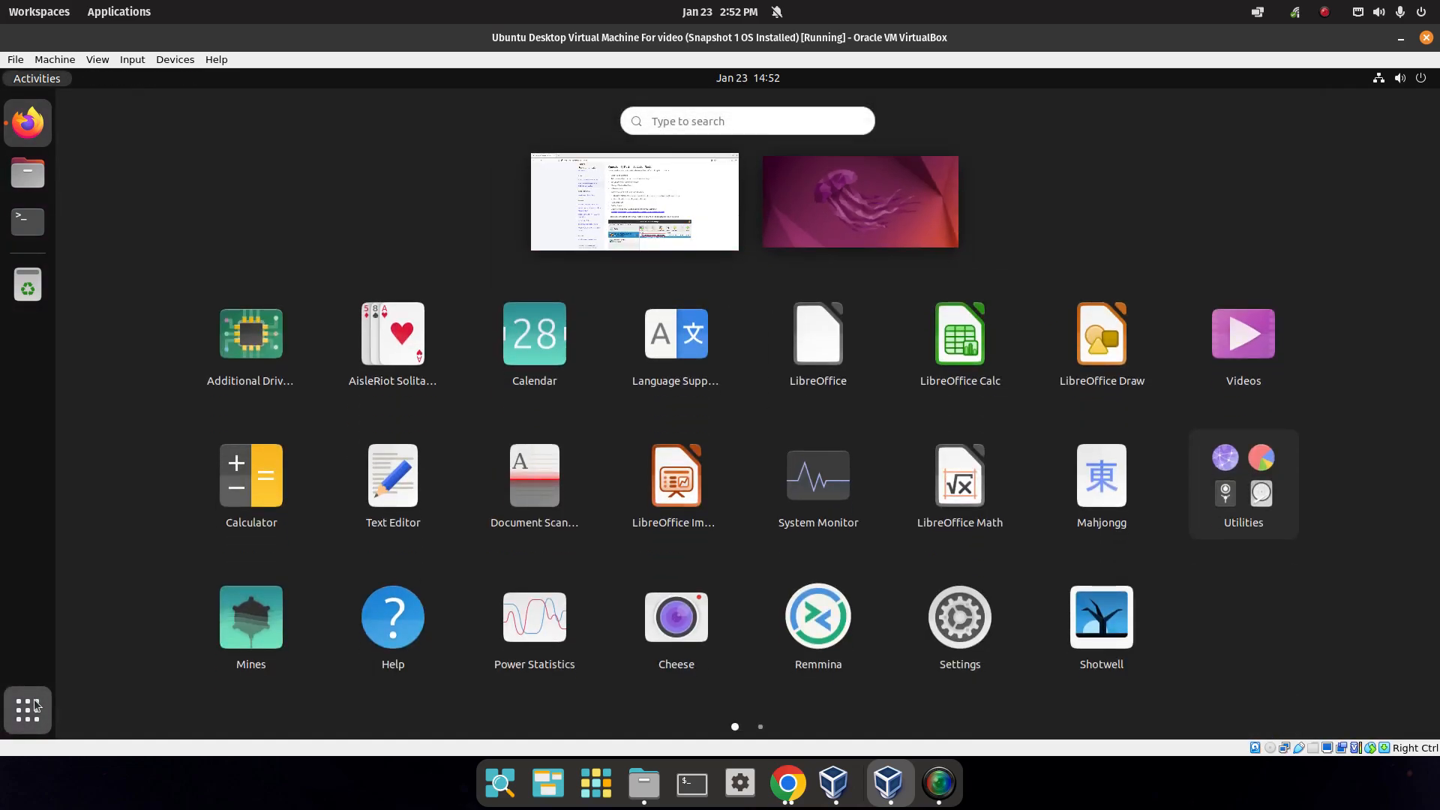
left_click(34, 705)
left_click(34, 705)
left_click(34, 705)
left_click(34, 705)
left_click(34, 705)
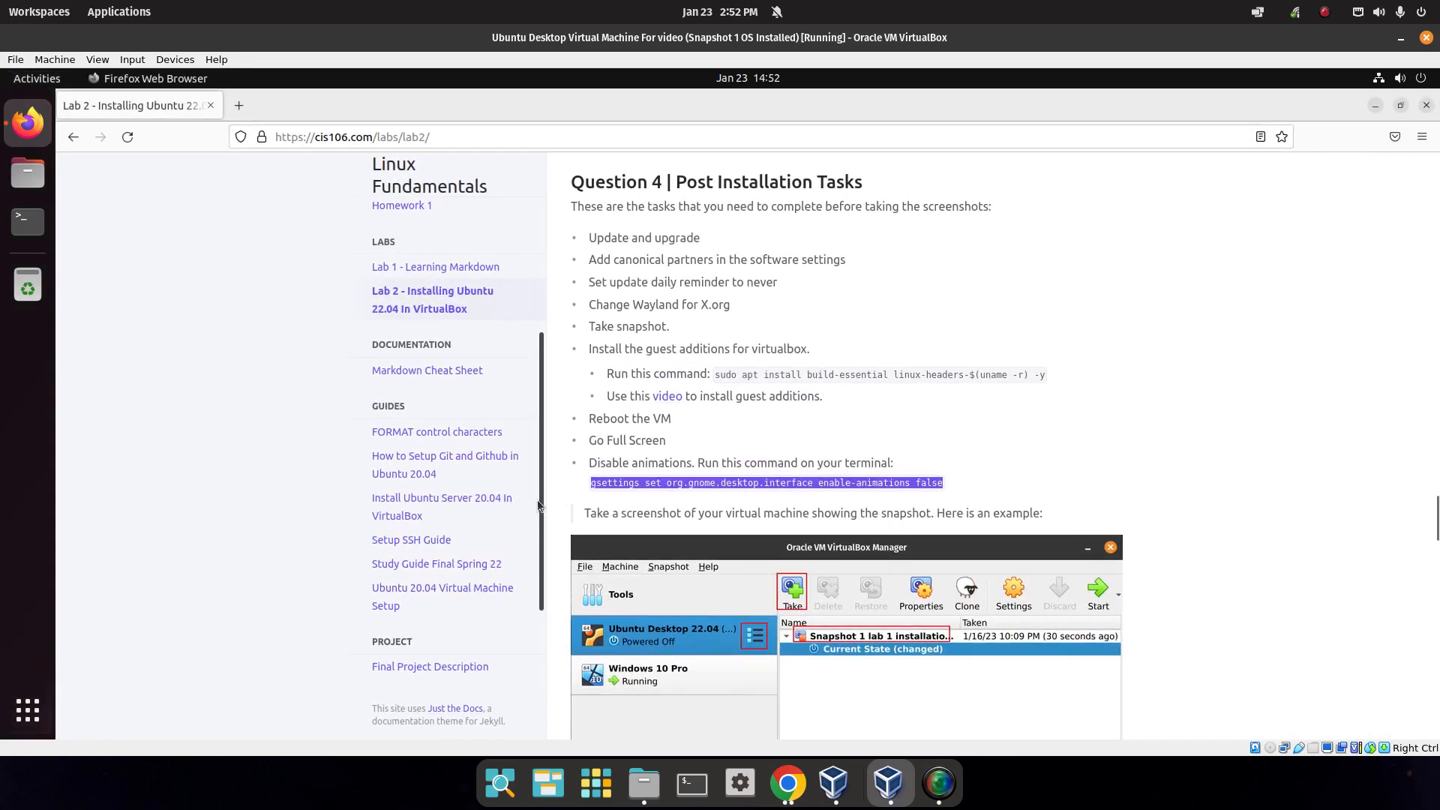
Copy the selected gsettings command and open Terminal from the dock.
right_click(737, 483)
left_click(761, 501)
right_click(769, 488)
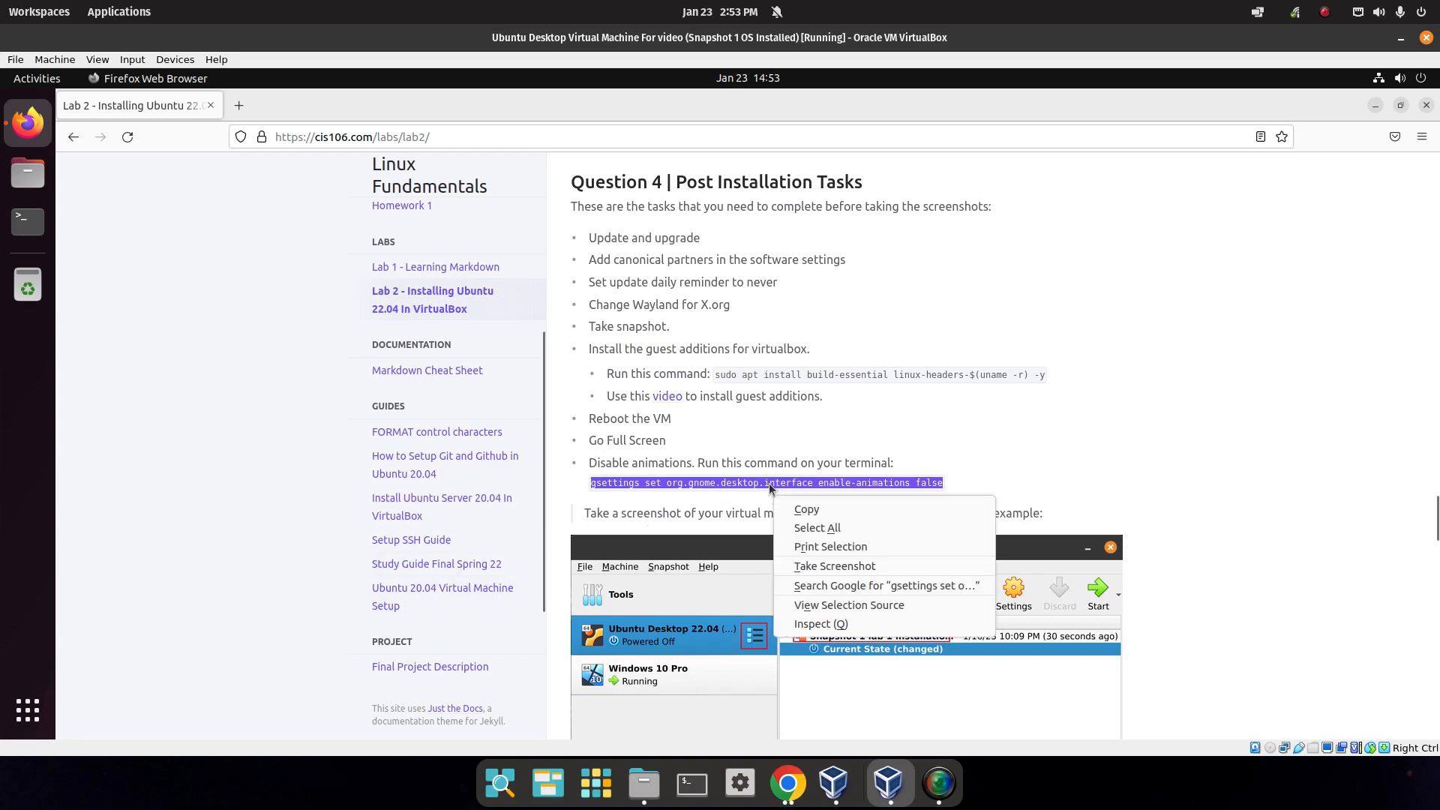
left_click(805, 509)
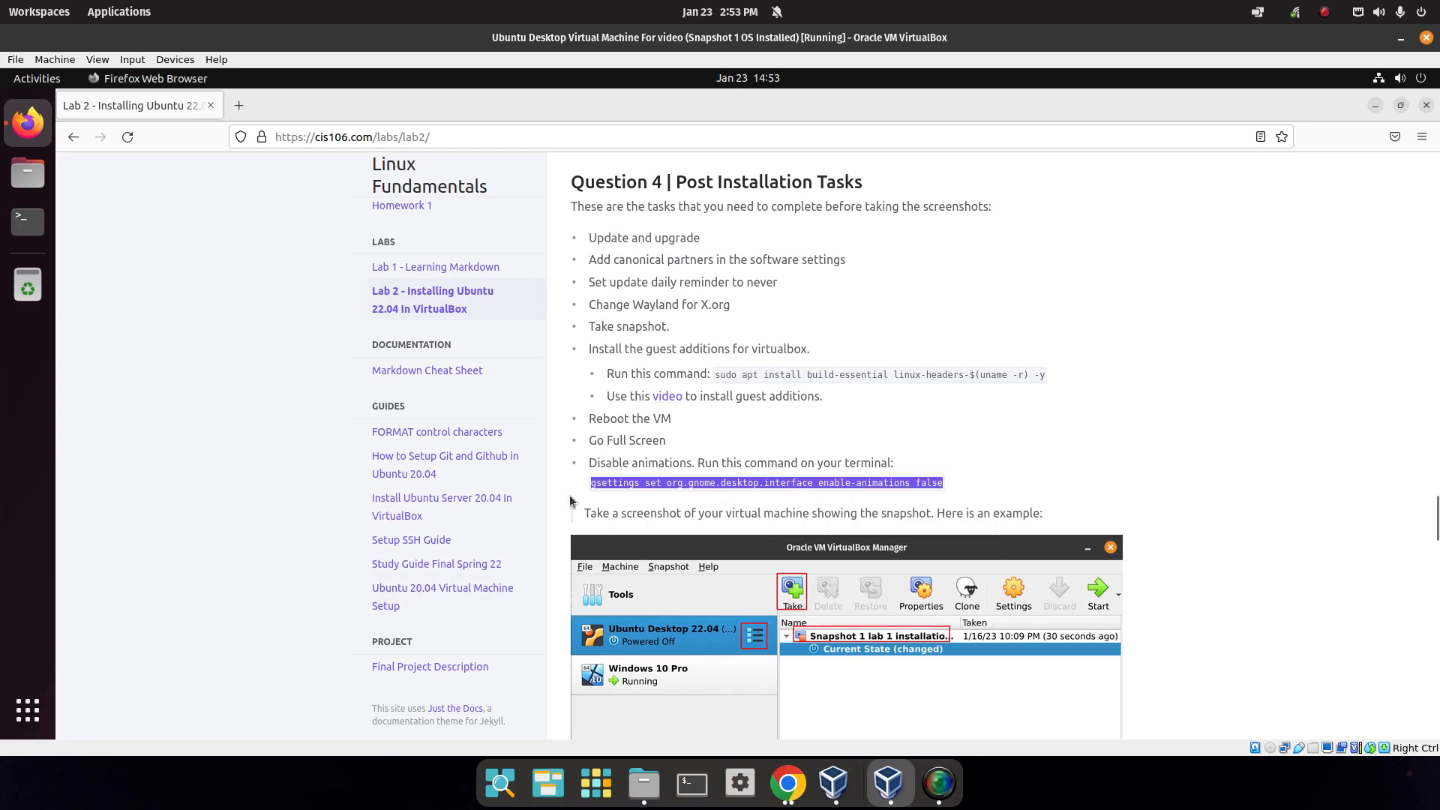
left_click(28, 222)
Paste and run the gsettings command to disable animations, then close the Terminal.
right_click(535, 322)
left_click(510, 342)
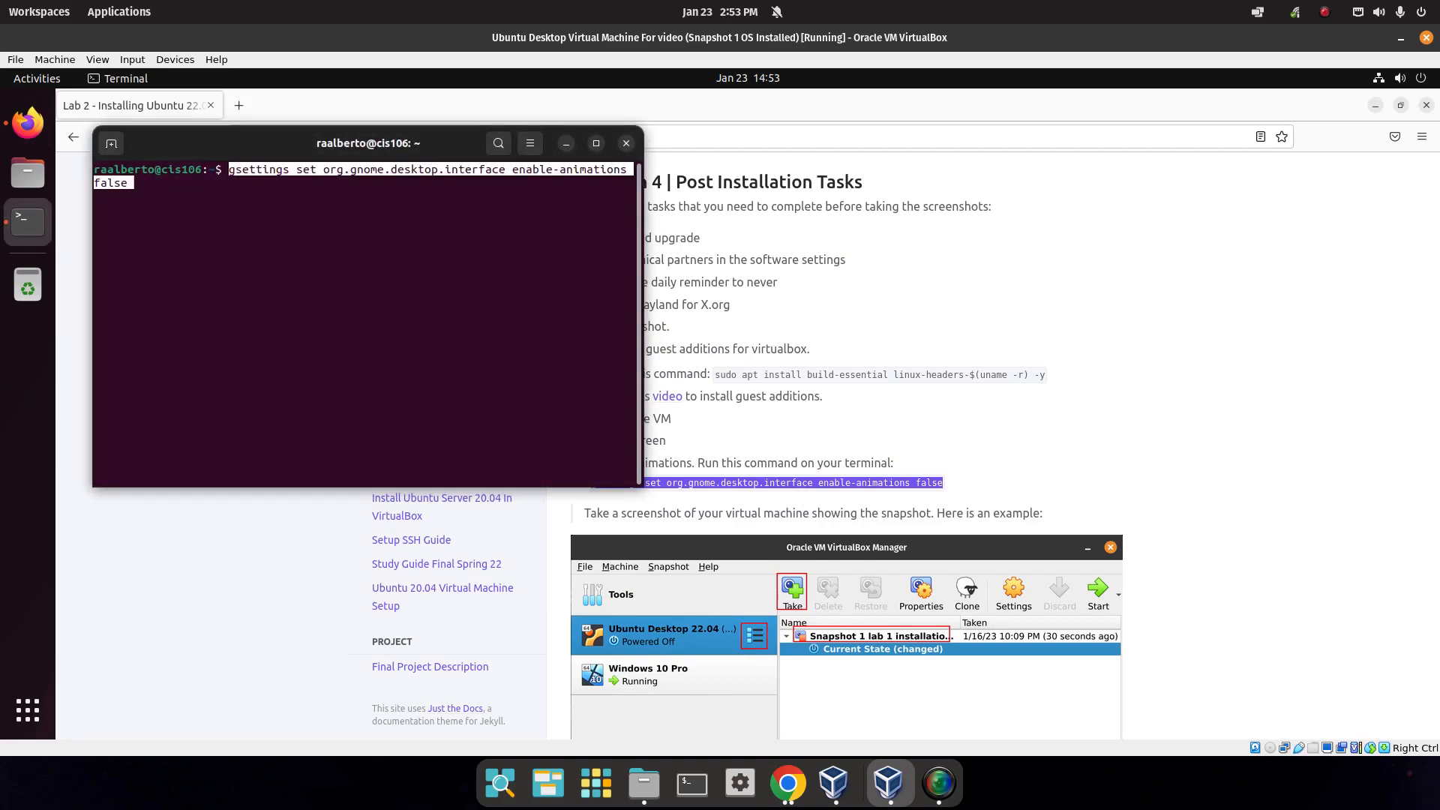
key("Return")
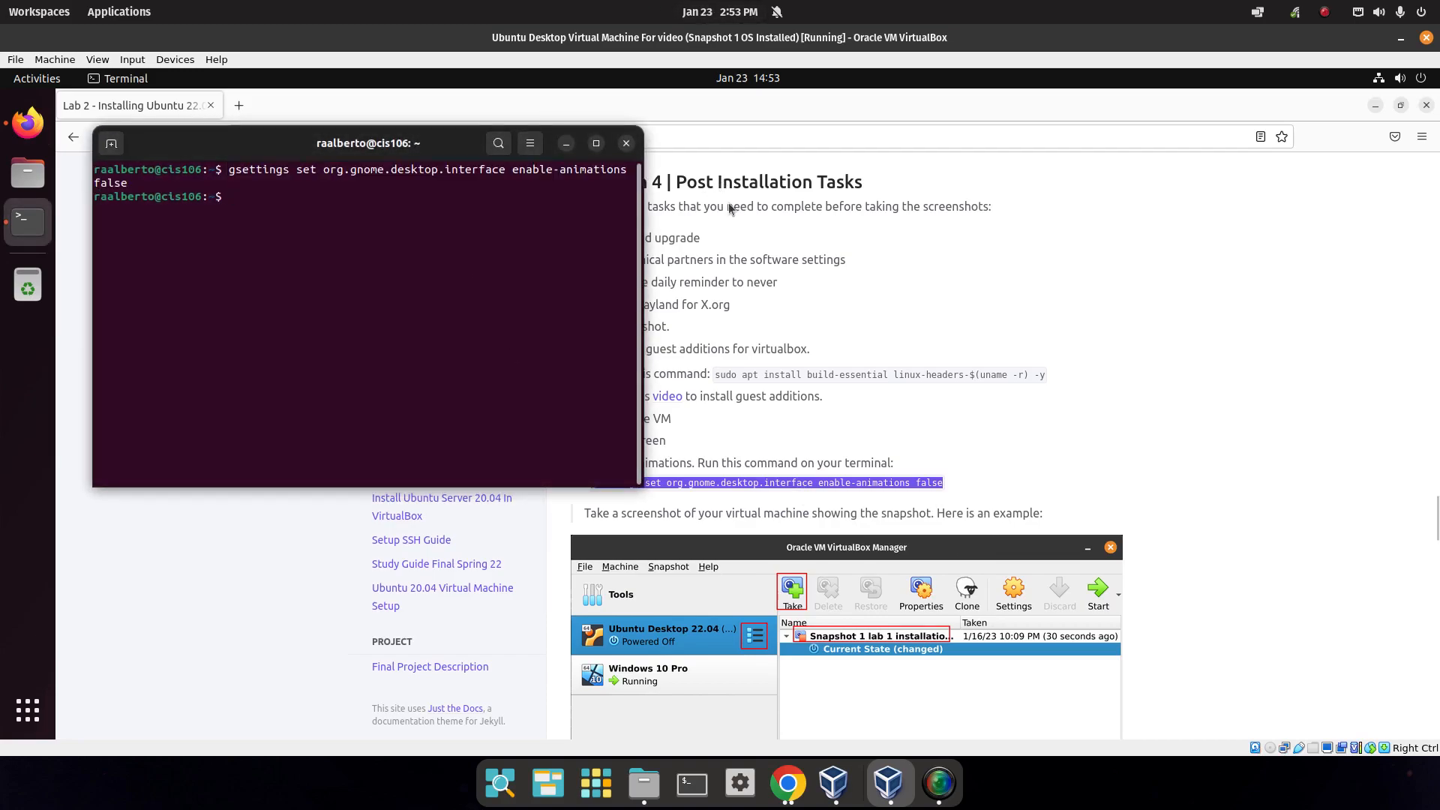
left_click(29, 709)
left_click(29, 708)
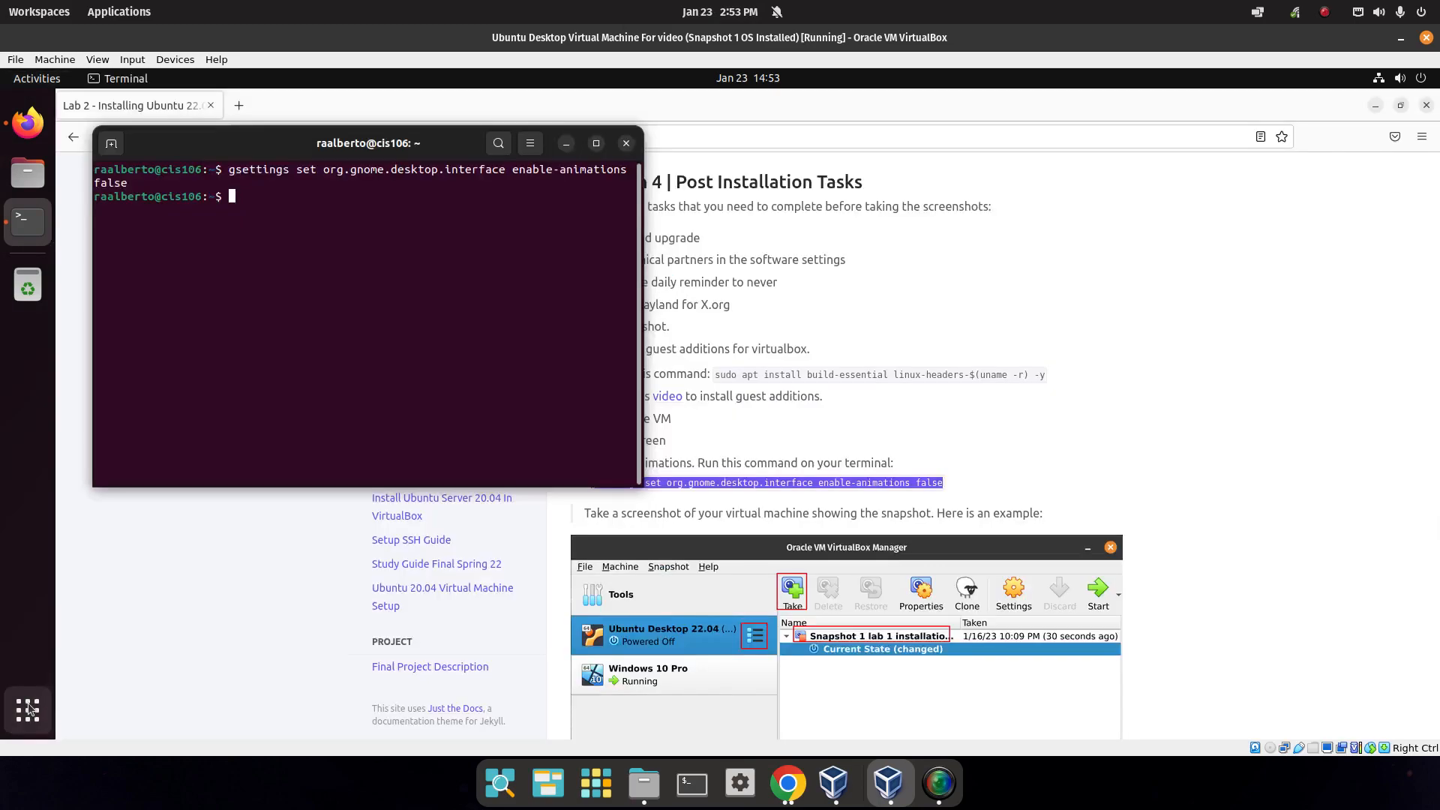
left_click(29, 709)
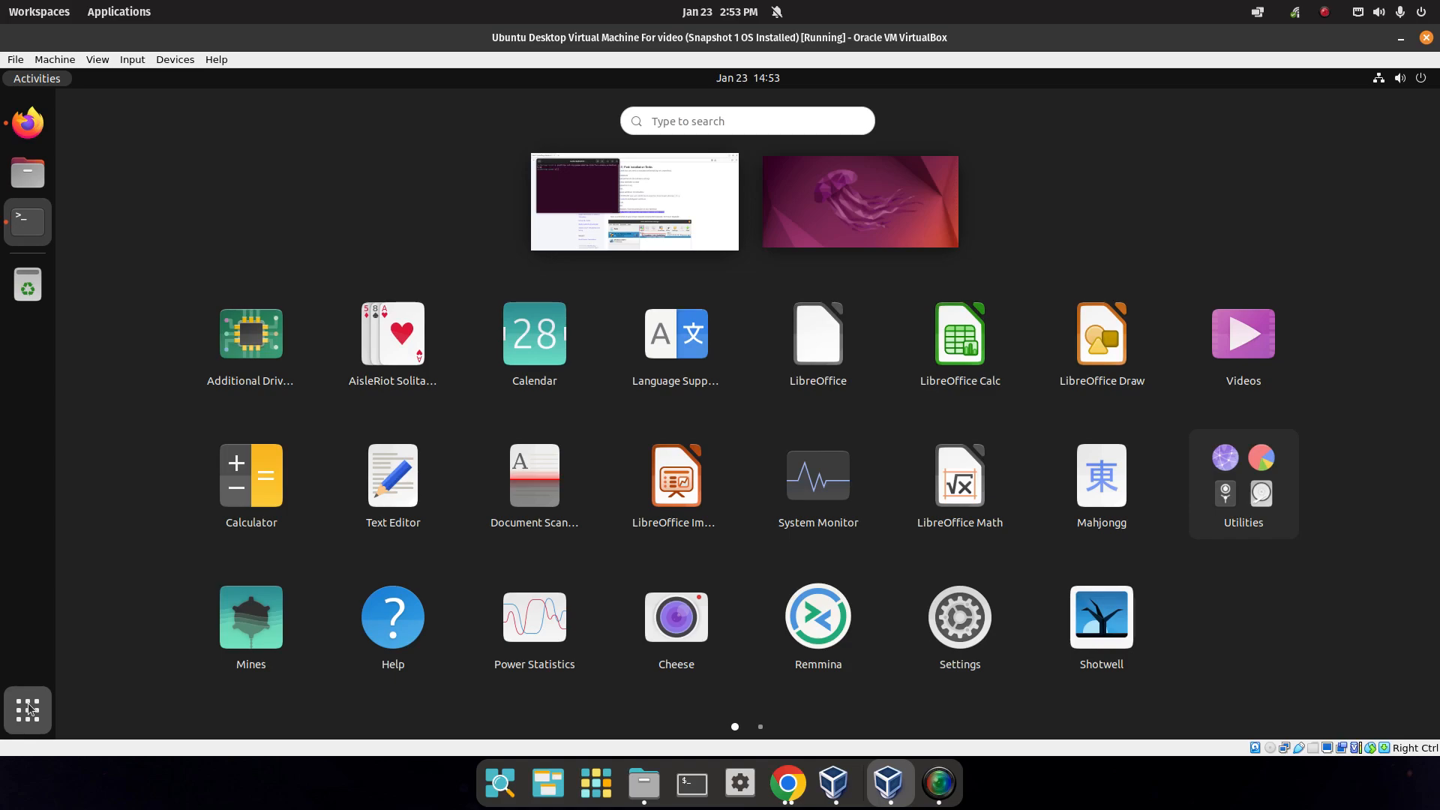
left_click(28, 709)
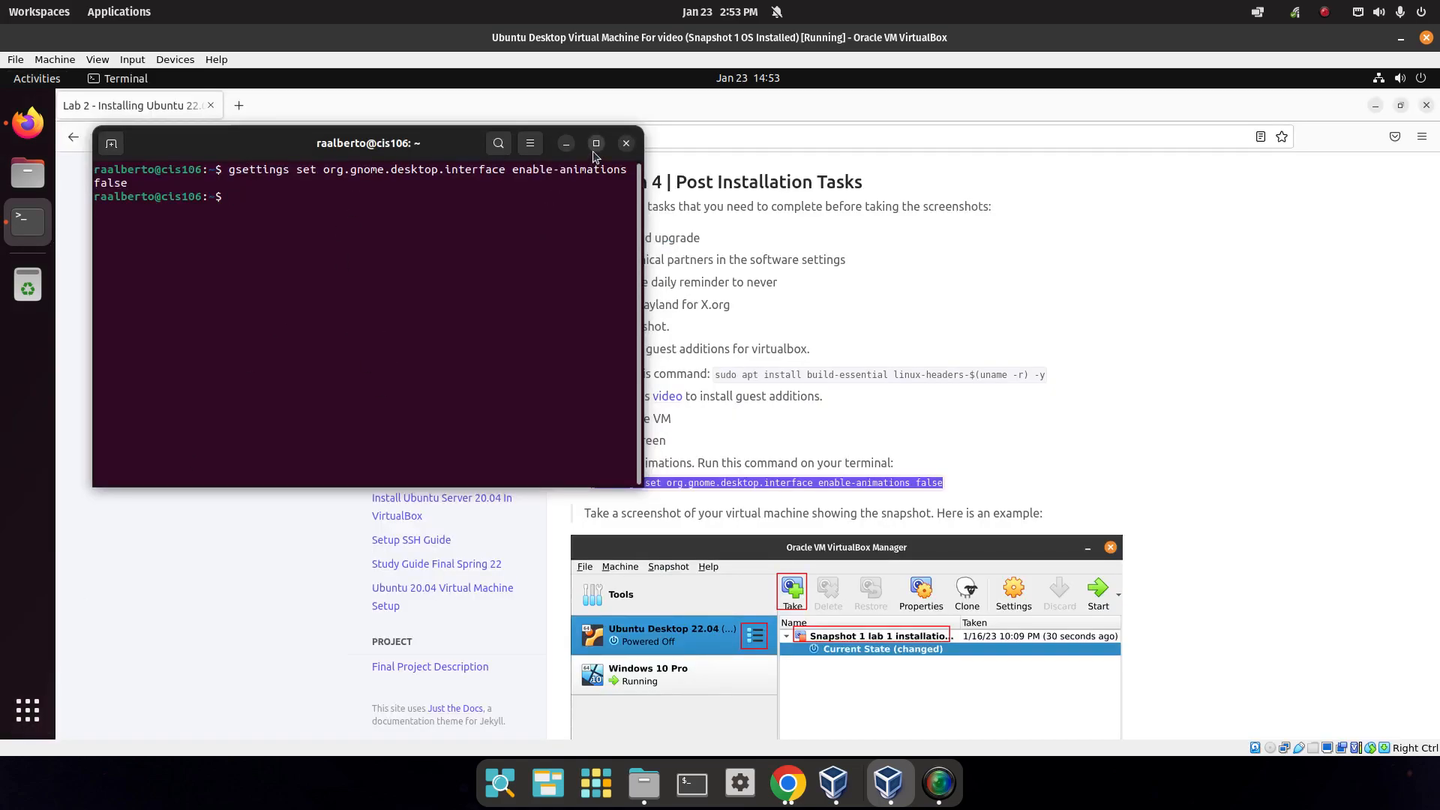
left_click(626, 143)
Scroll the Lab 2 page to the snapshot screenshot paragraph and bring up the guest's system menu.
scroll(675, 330, "down", 4)
left_click(680, 335)
triple_click(680, 335)
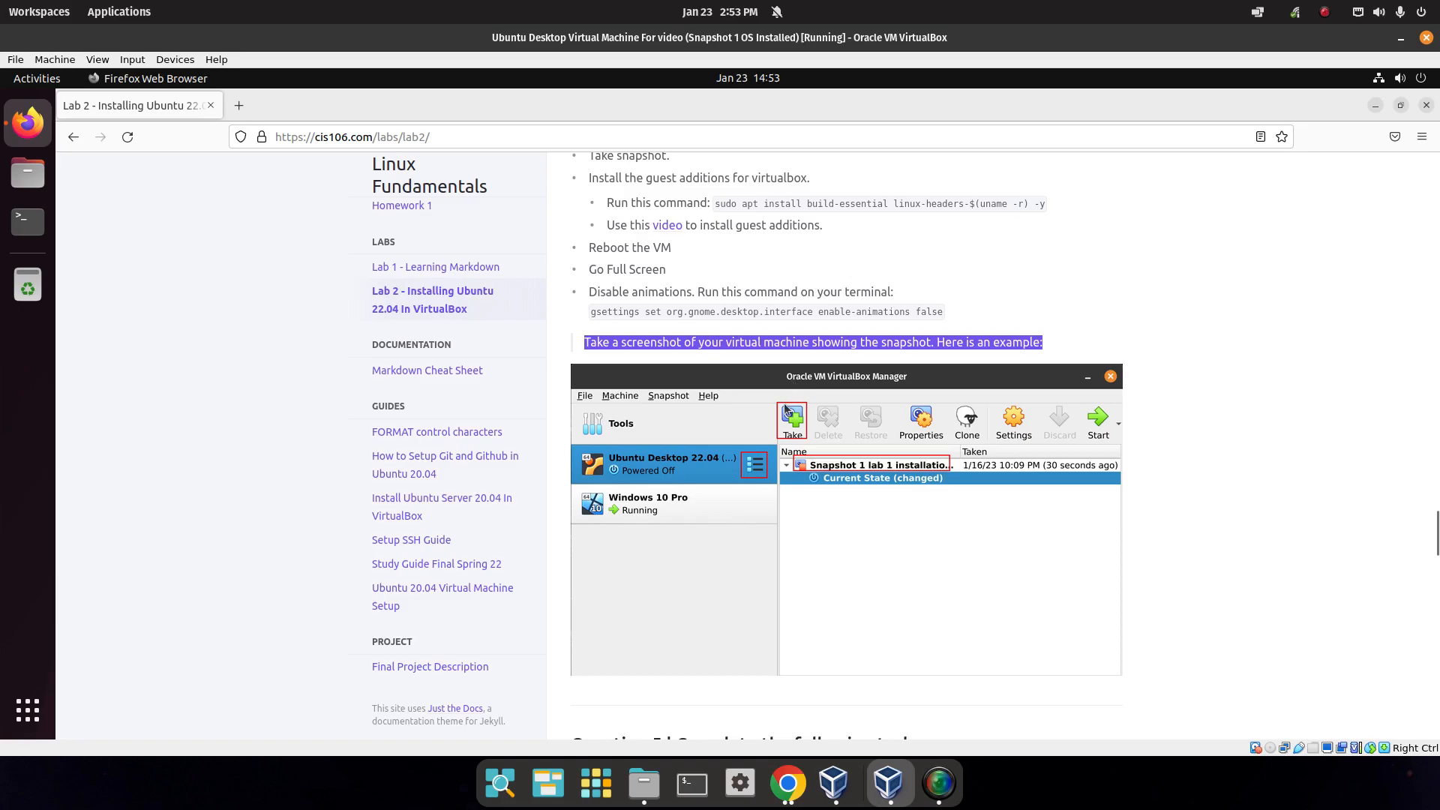
scroll(1061, 353, "down", 2)
scroll(1061, 352, "up", 2)
left_click(1400, 78)
Power off the Ubuntu guest from the system menu and confirm.
left_click(1308, 264)
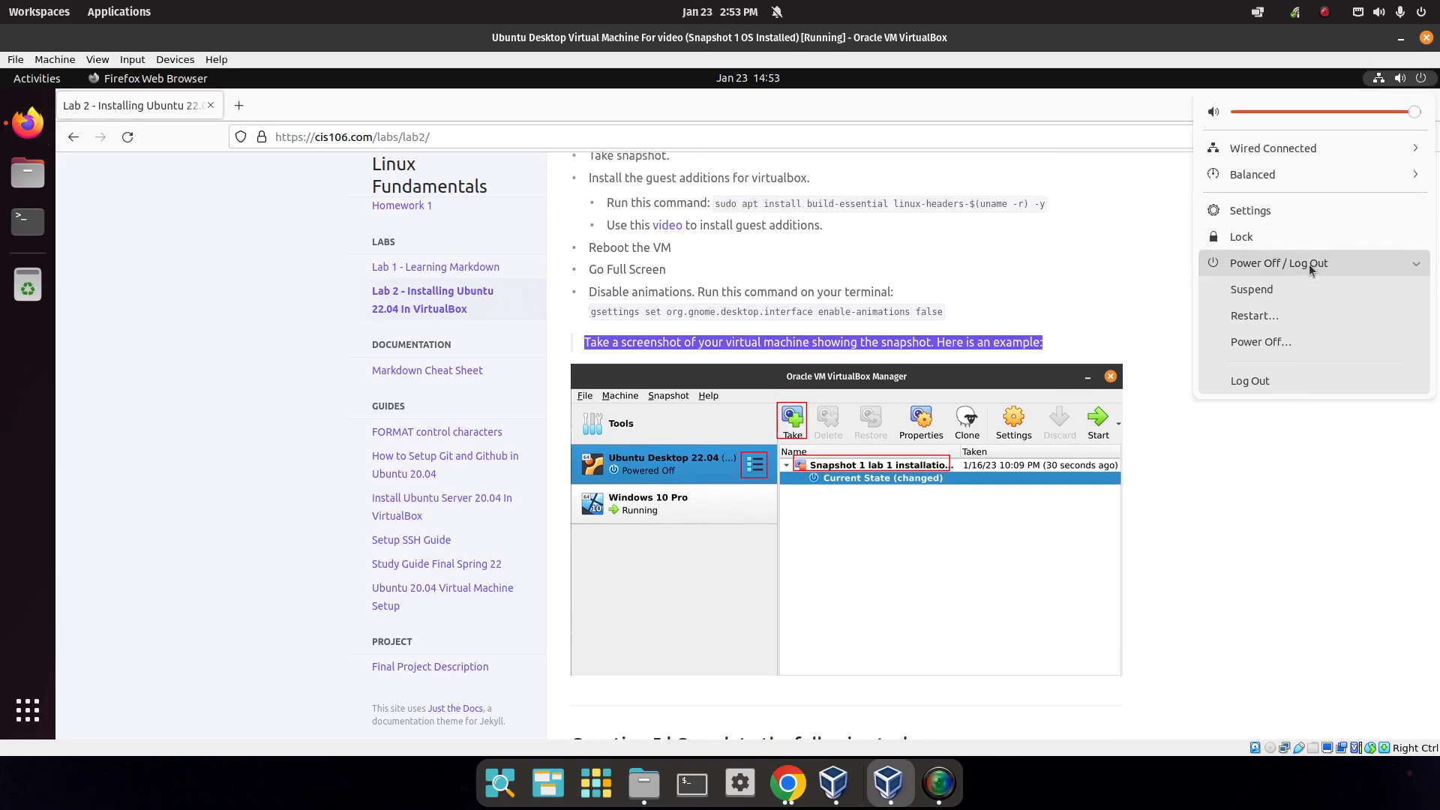
left_click(1267, 346)
left_click(798, 446)
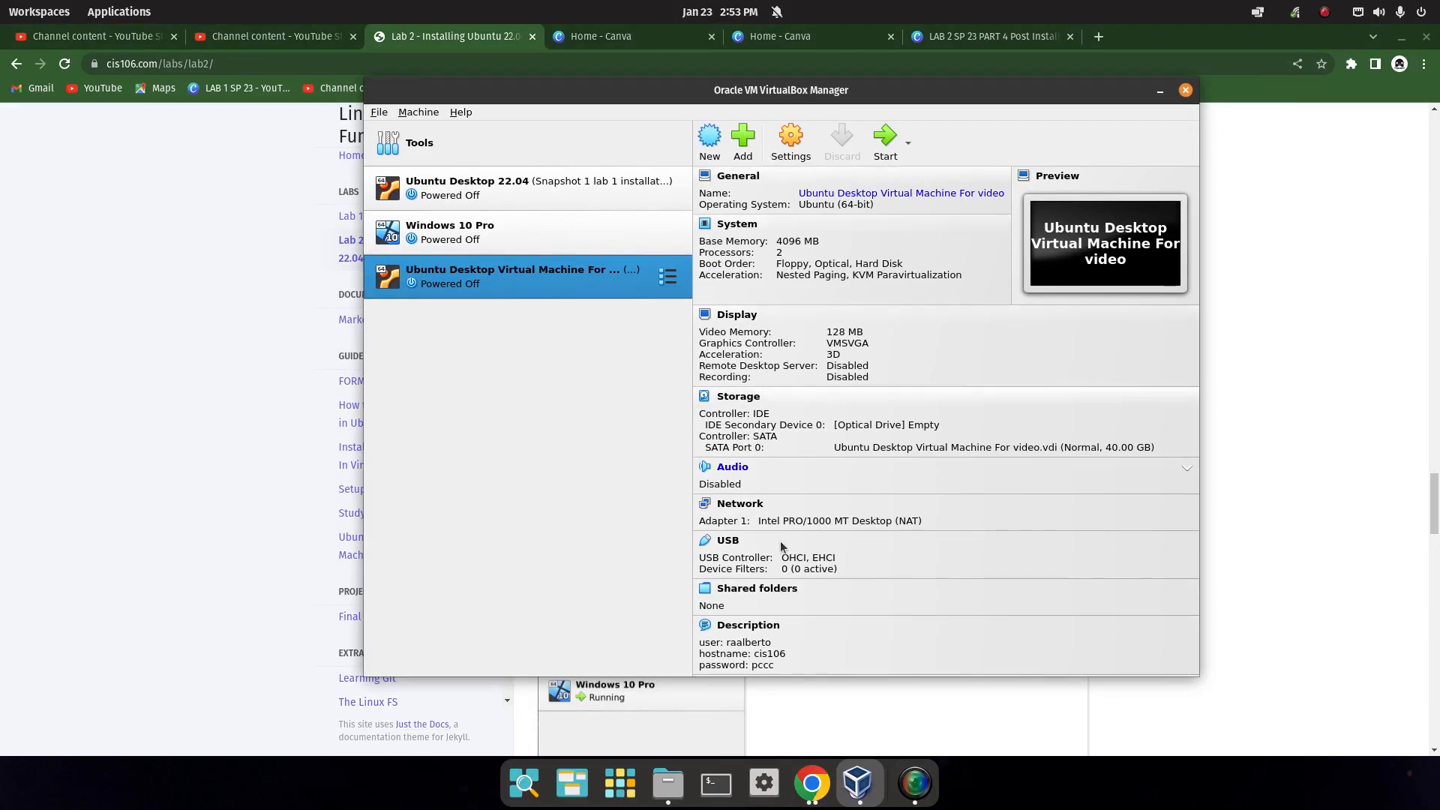
Take a new snapshot in the Snapshots view named 'Snapshot 2 Guest additions installed'.
left_click(667, 277)
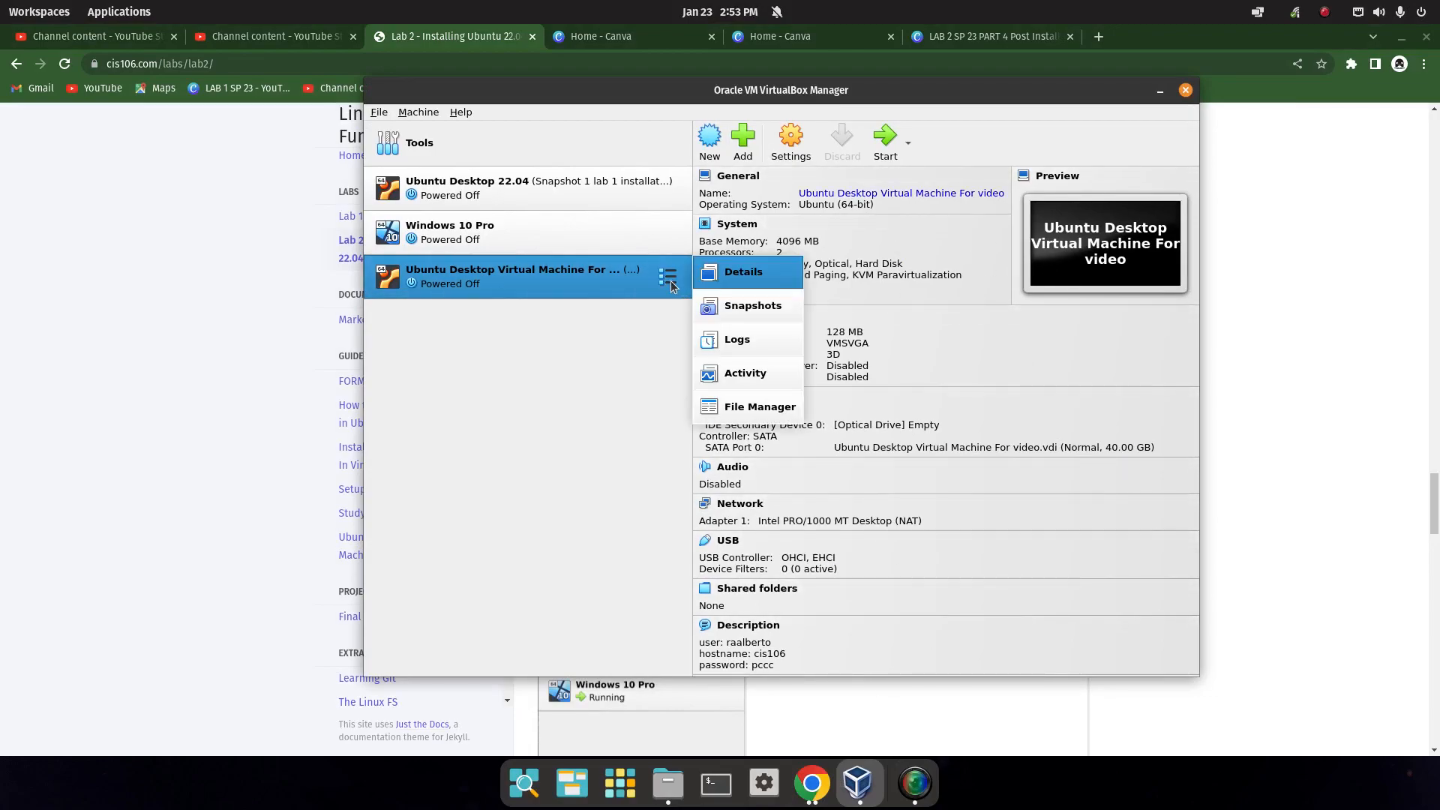
left_click(752, 305)
left_click(710, 139)
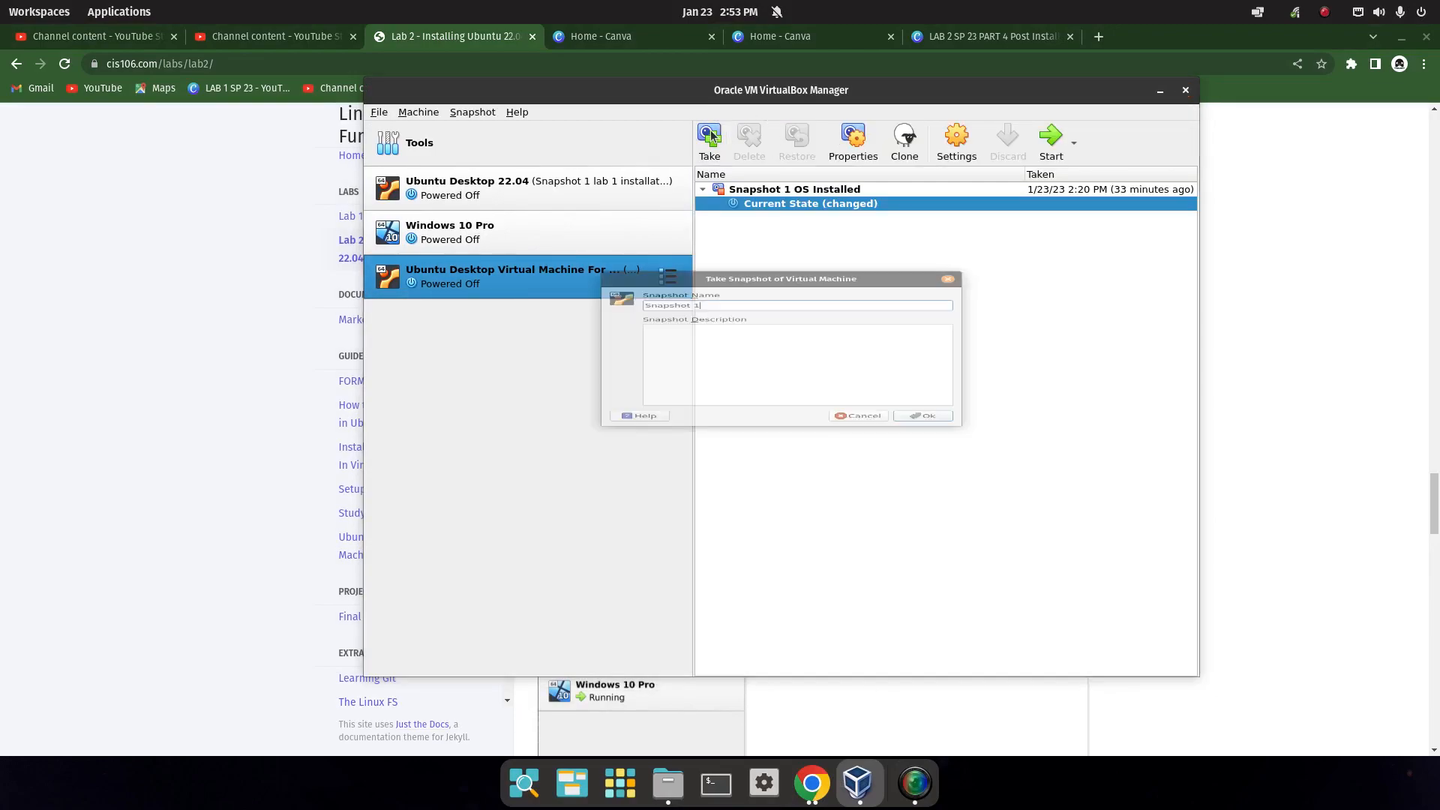
key("BackSpace")
type("2 Guest additions installed")
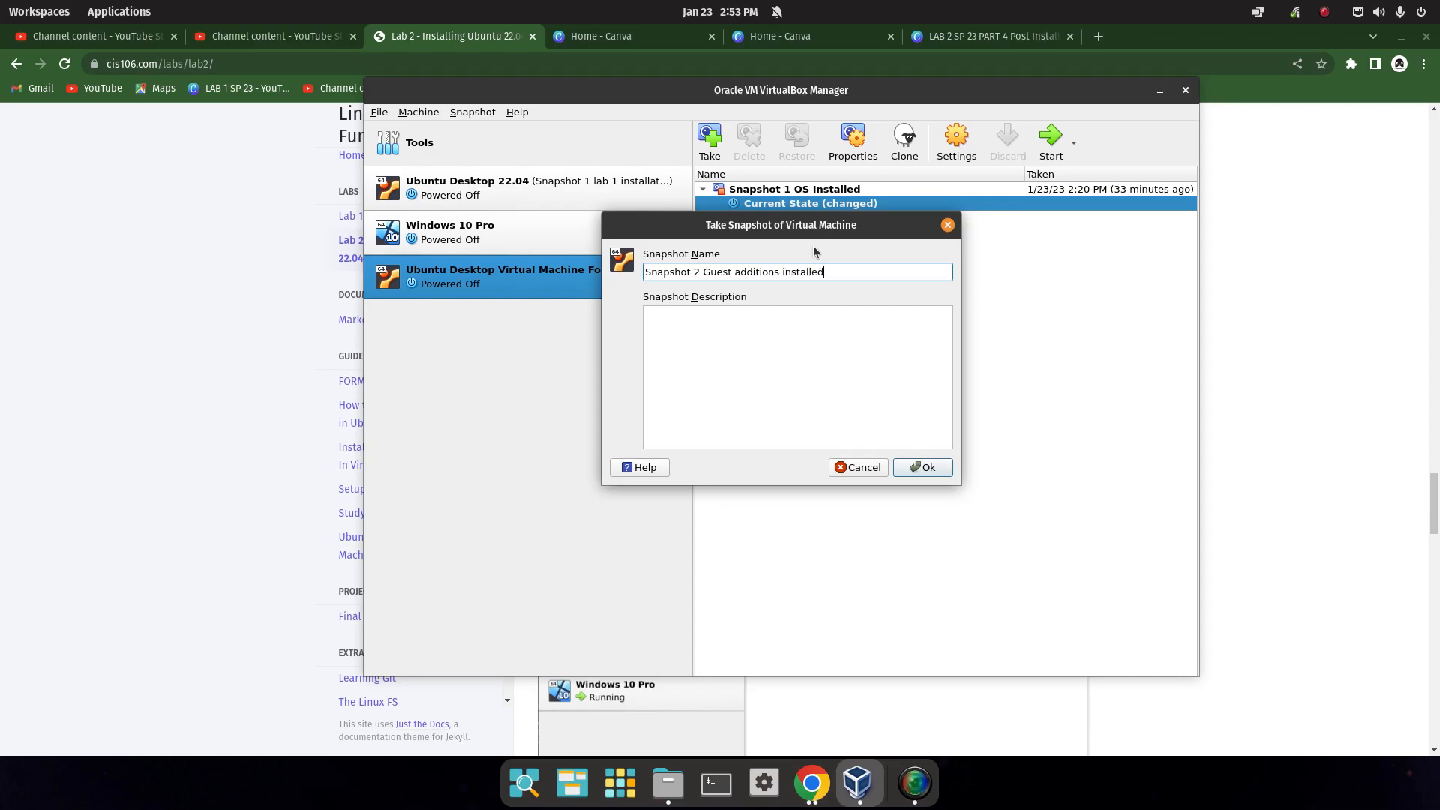
left_click(930, 465)
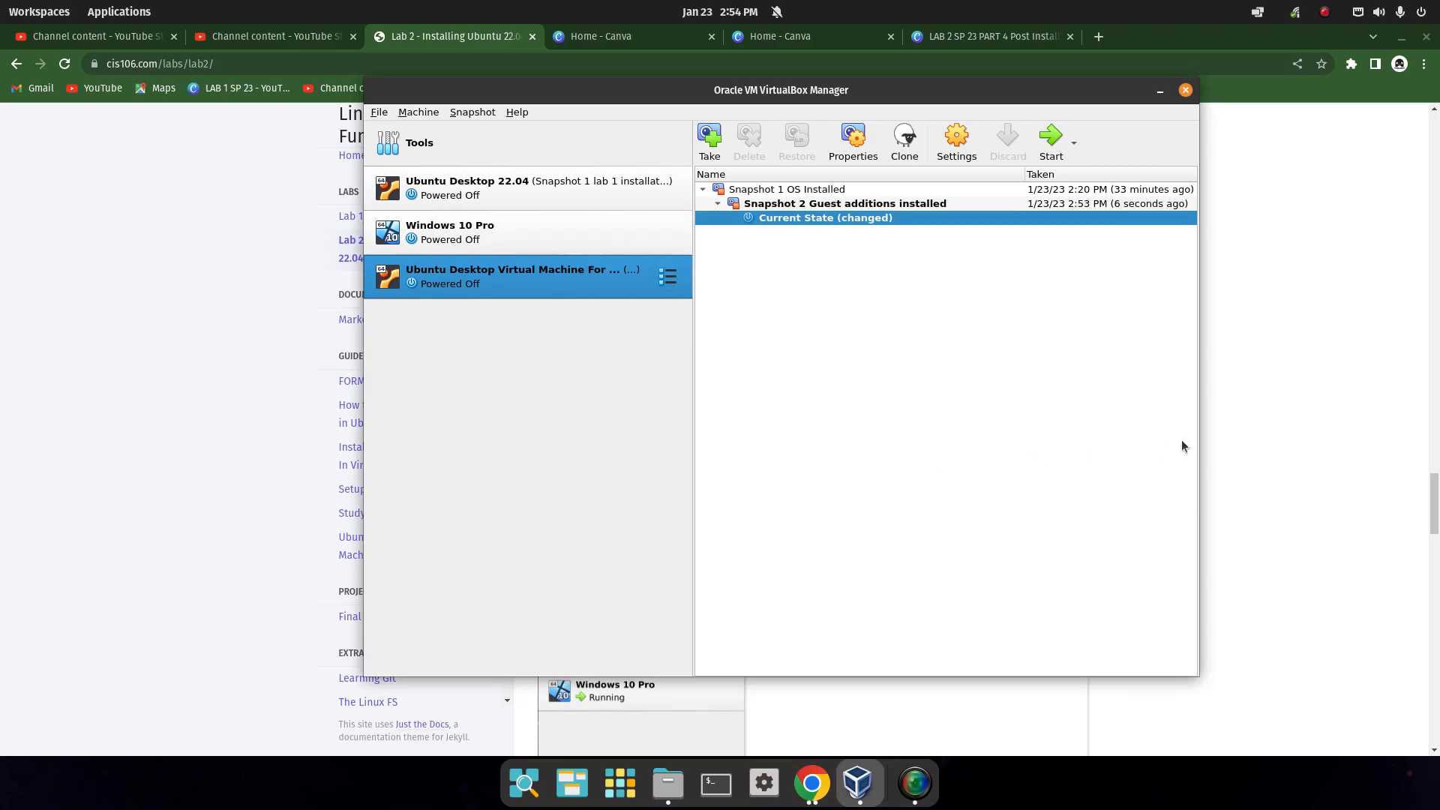
Bring Chrome's Lab 2 page forward and scroll to Question 5's VS Code extensions and apps list.
left_click(1271, 416)
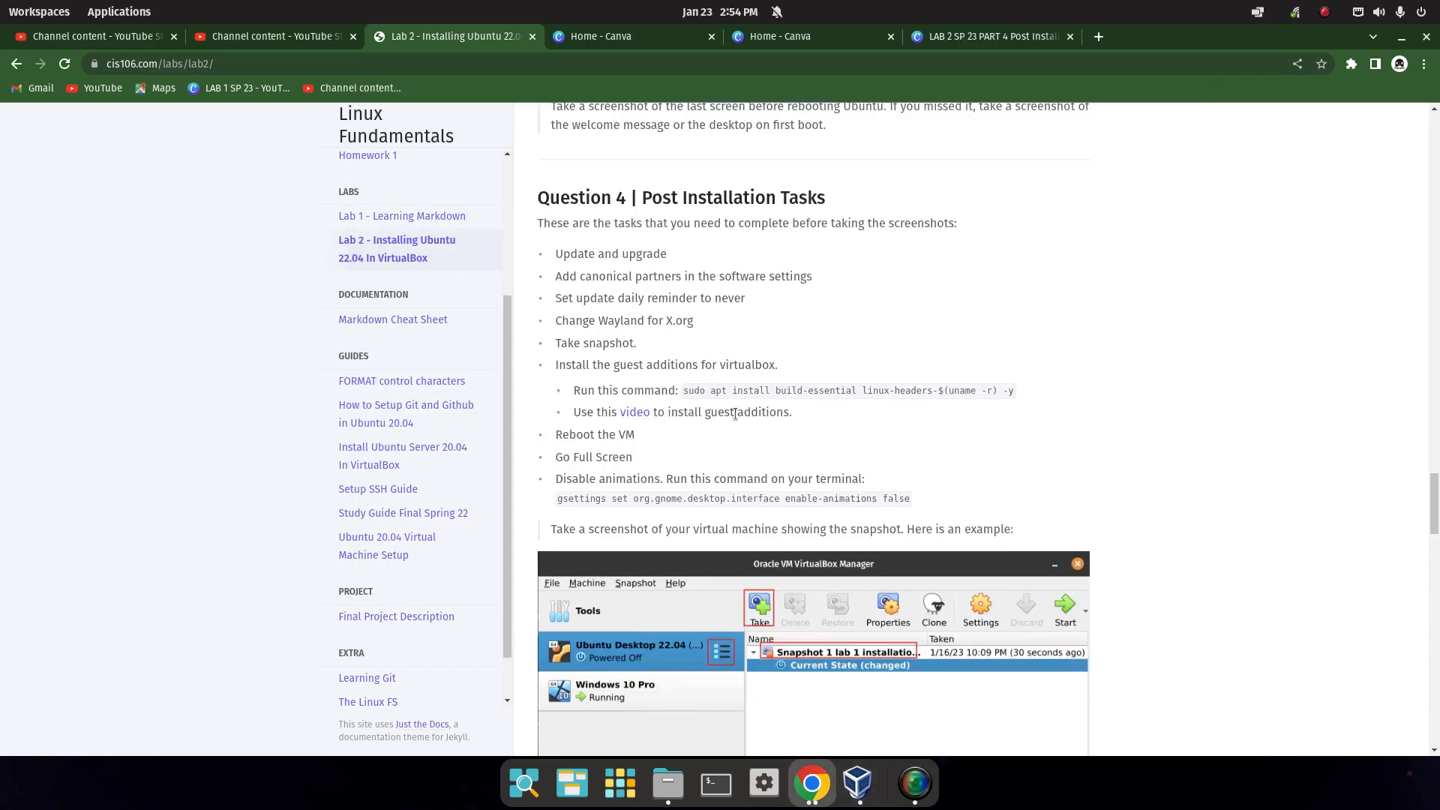
scroll(735, 417, "down", 8)
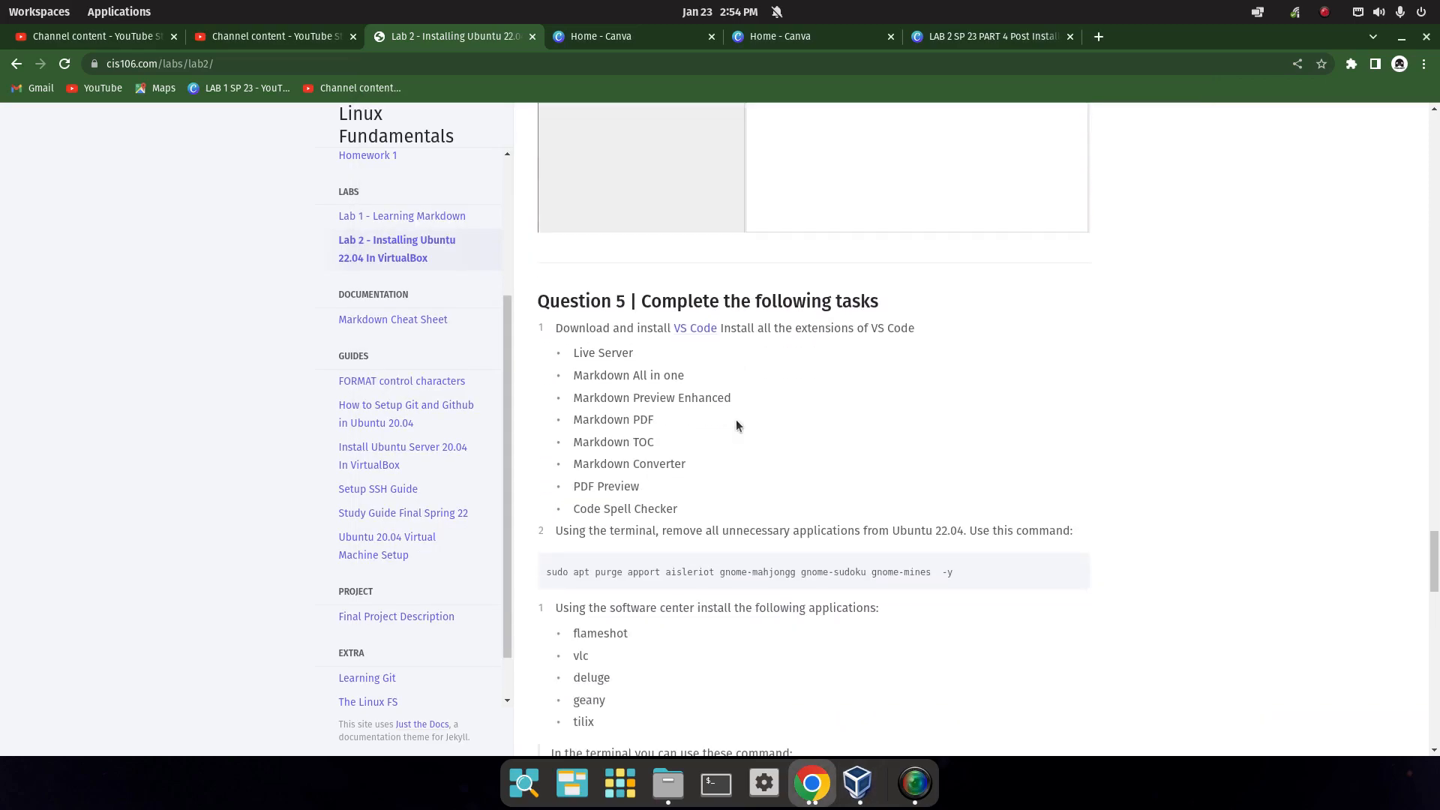
scroll(733, 425, "down", 1)
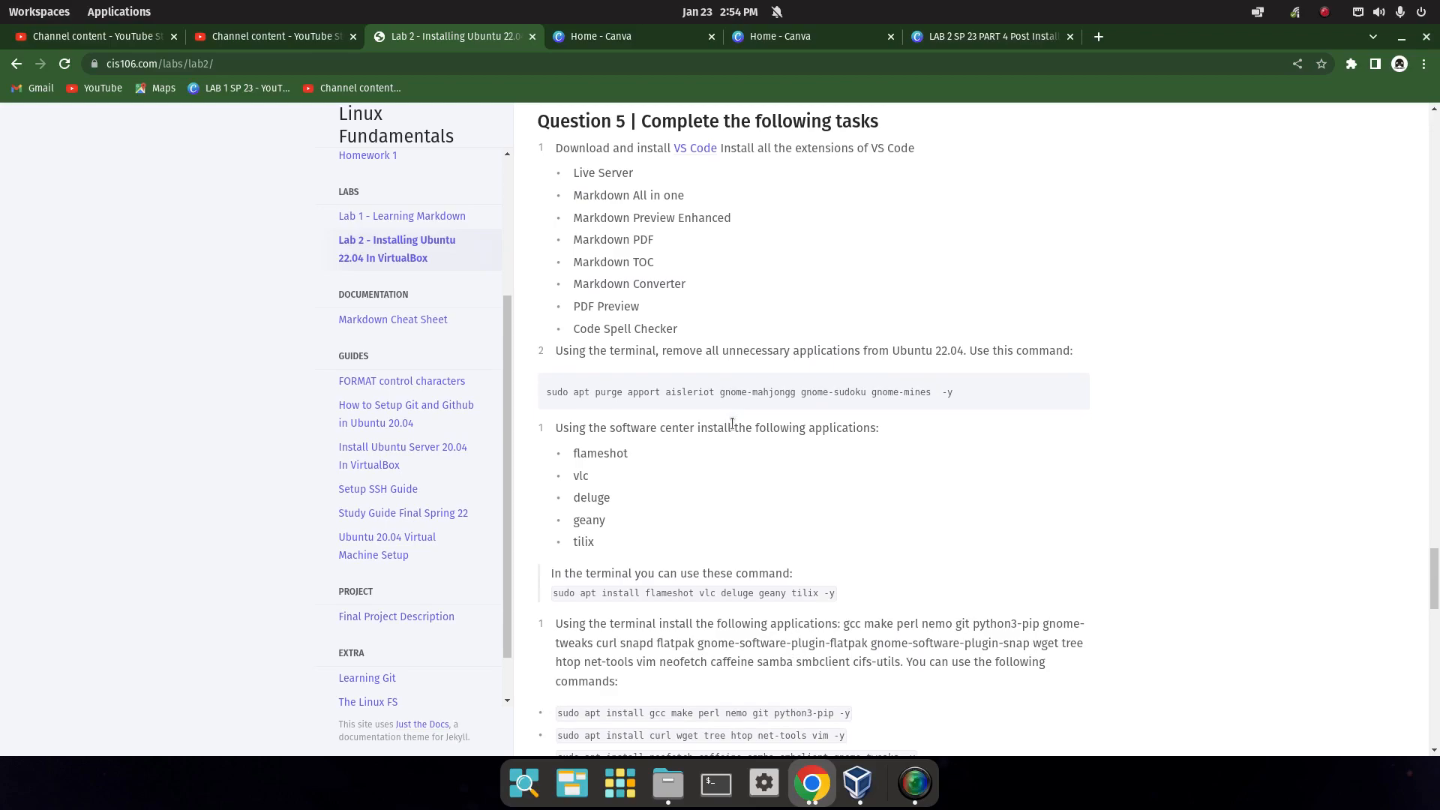